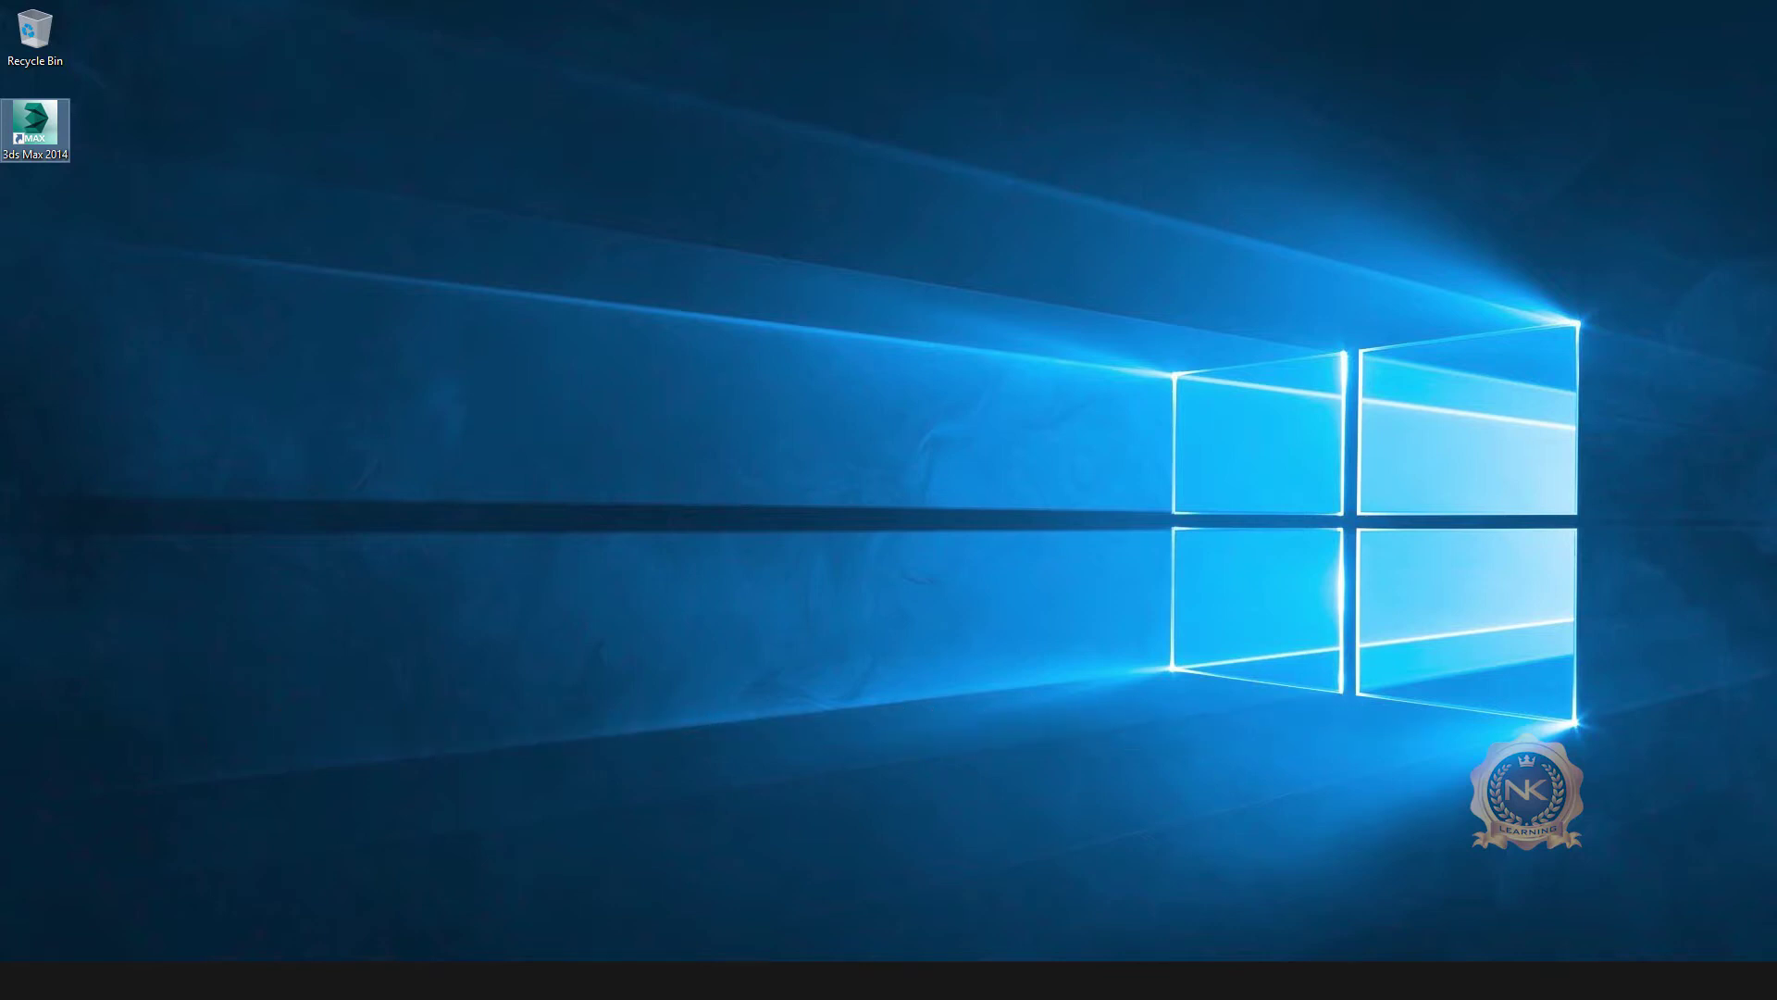
- Switch to the Mirror.max room scene in 3ds Max and show the Top view full-size
{"action": "mouse_move", "coordinate": [611, 979]}
{"action": "left_click", "coordinate": [611, 856]}
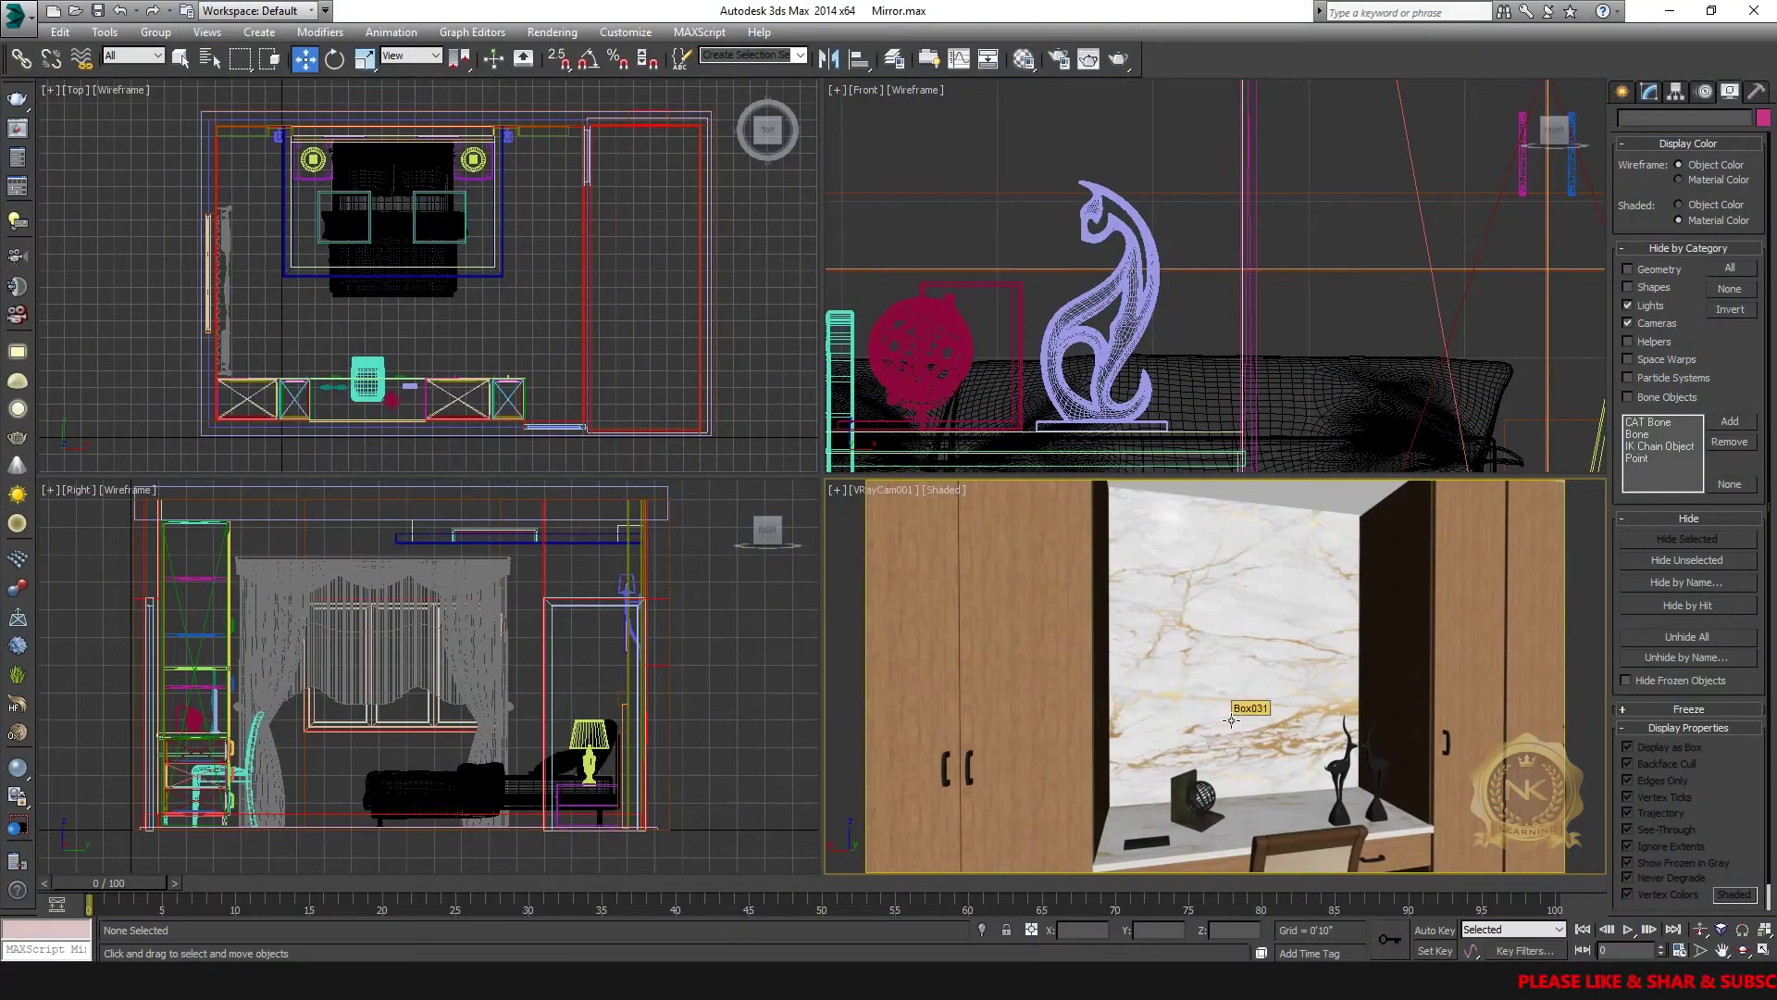
{"action": "key", "text": "alt+w"}
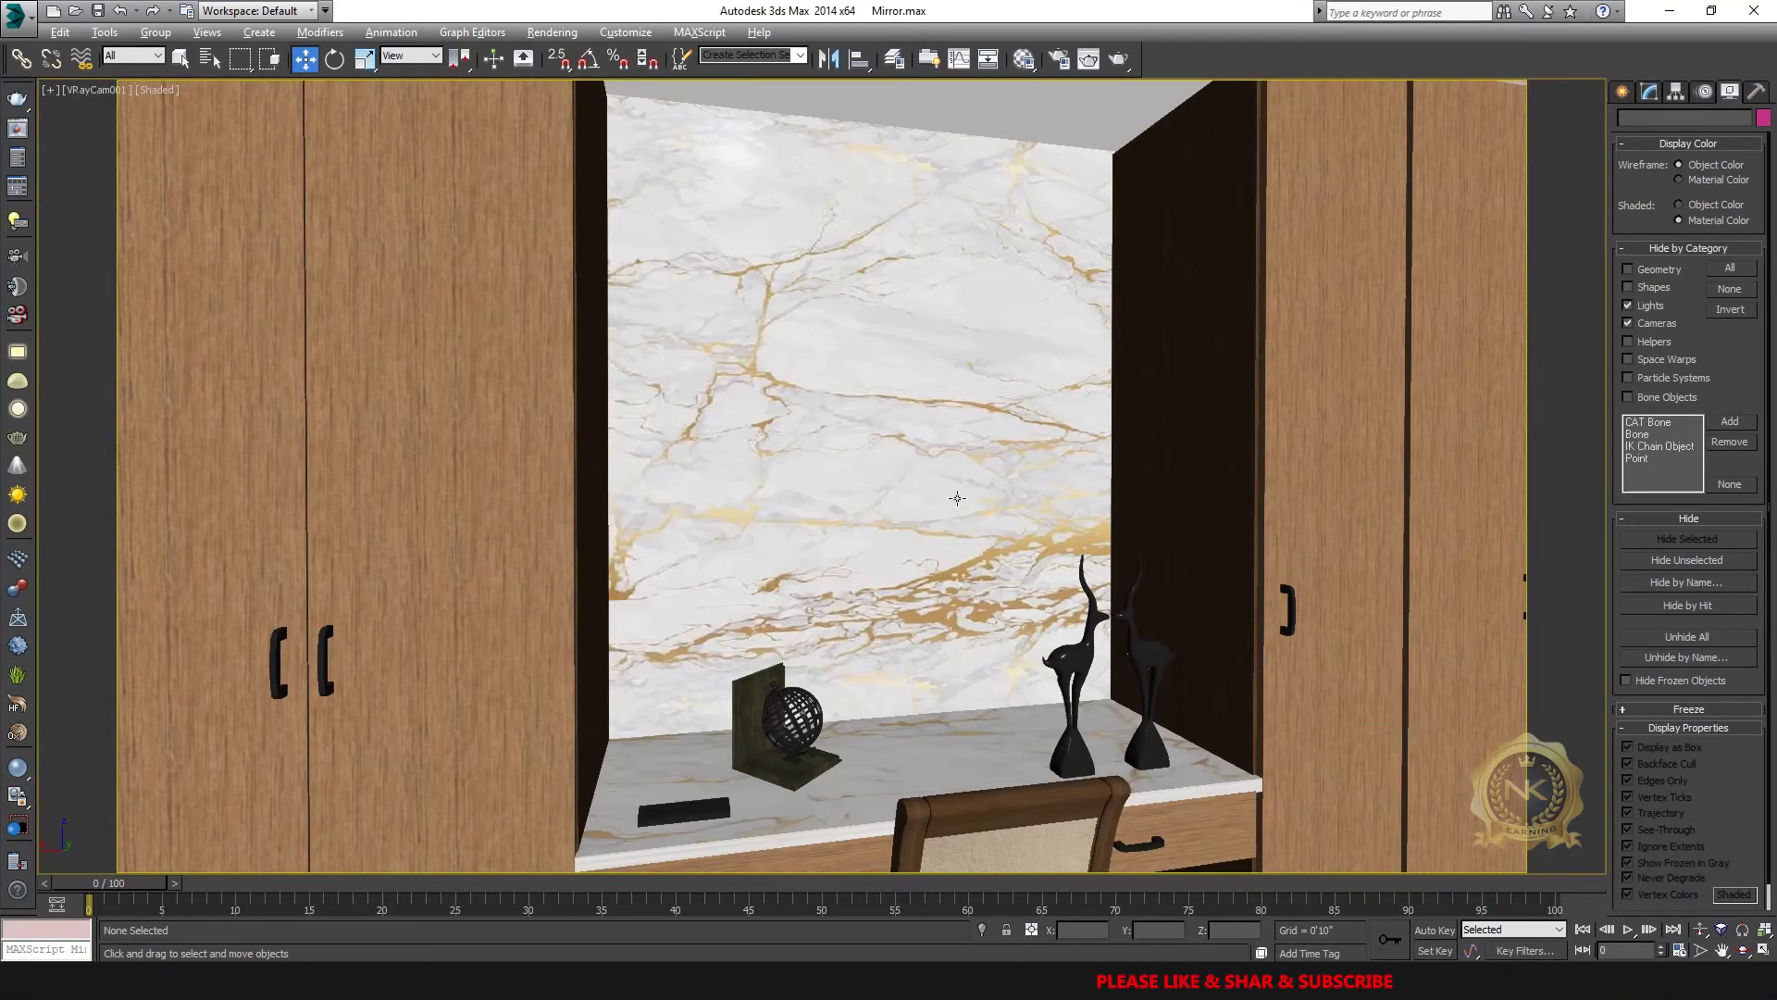
{"action": "key", "text": "alt+w"}
{"action": "right_click", "coordinate": [676, 350]}
{"action": "key", "text": "d"}
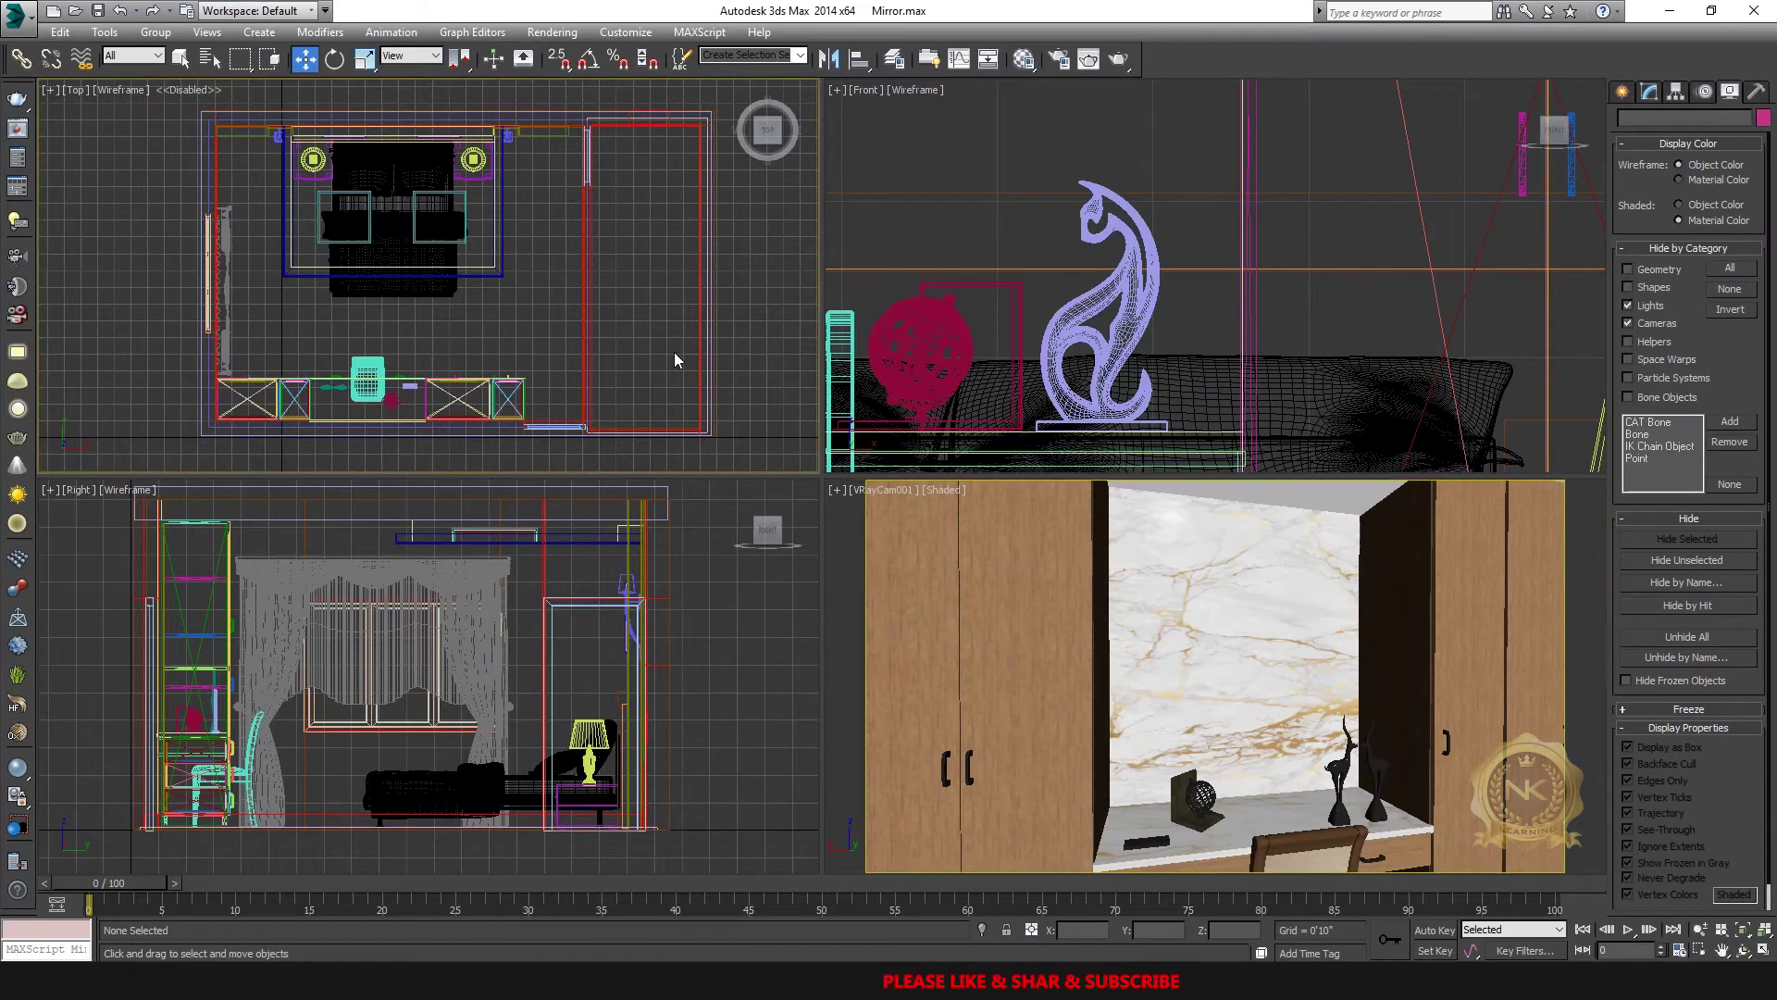
{"action": "key", "text": "alt+w"}
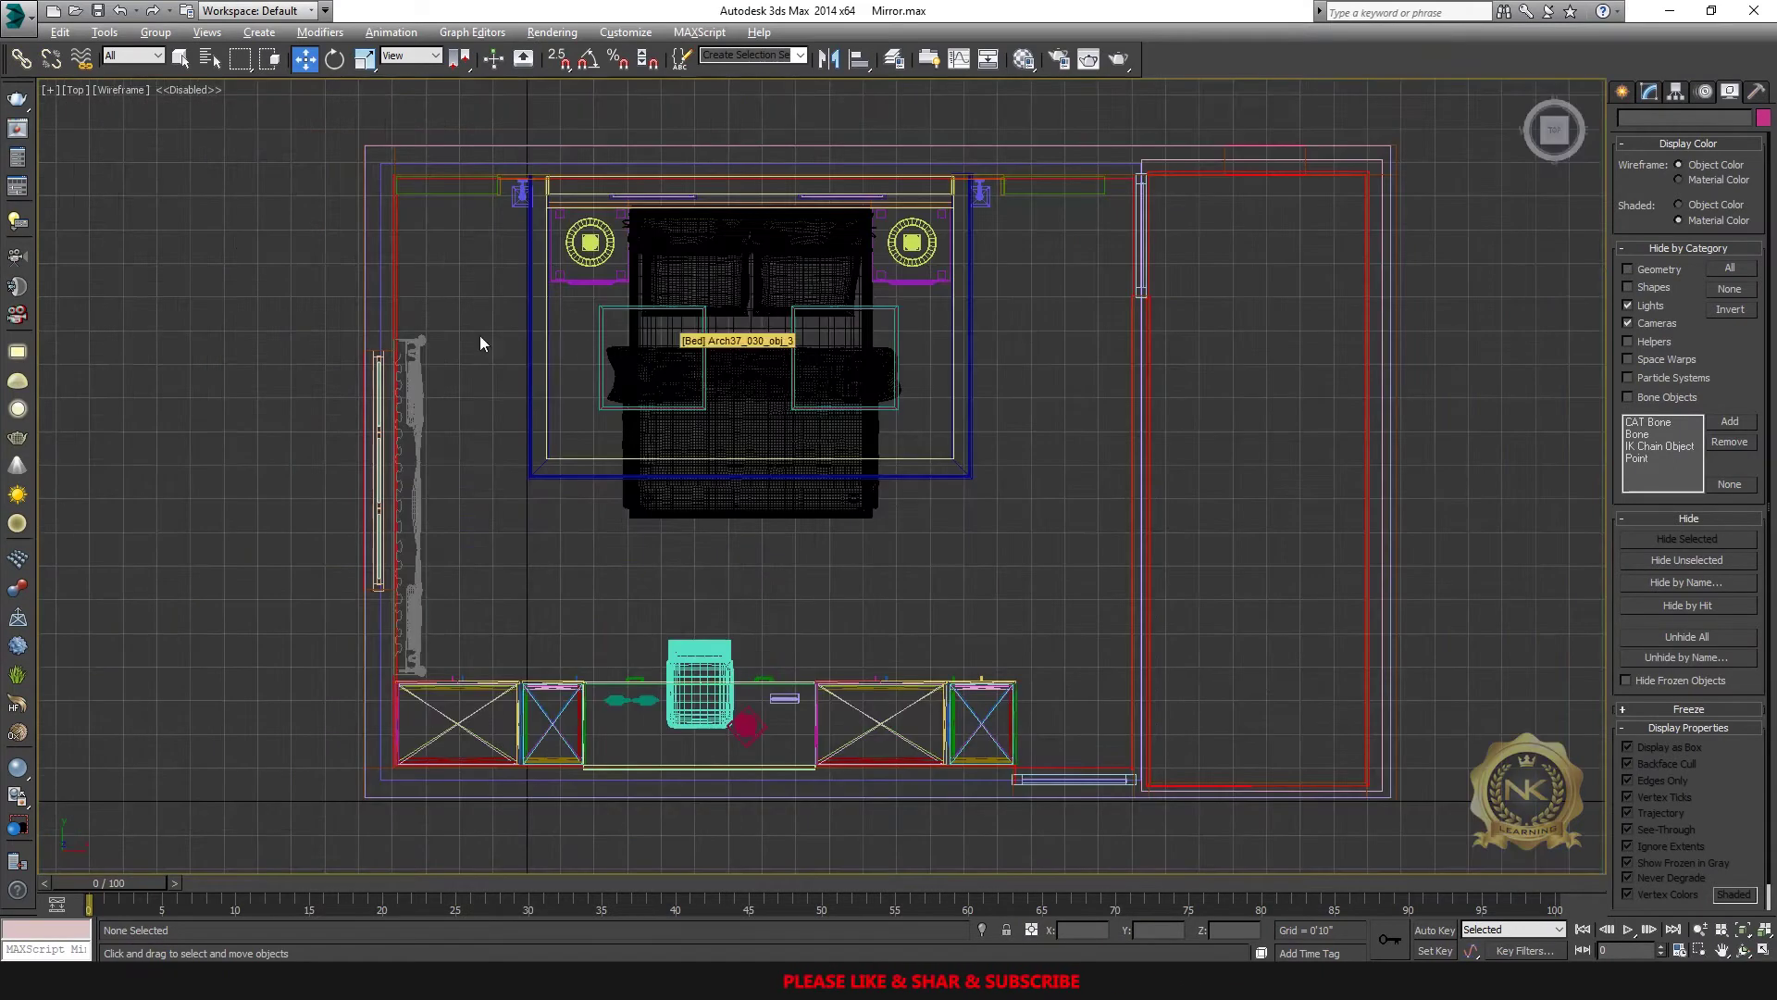
- Start merging objects from another scene and open the Mirror file in the Youtube\Room folder
{"action": "left_click", "coordinate": [11, 9]}
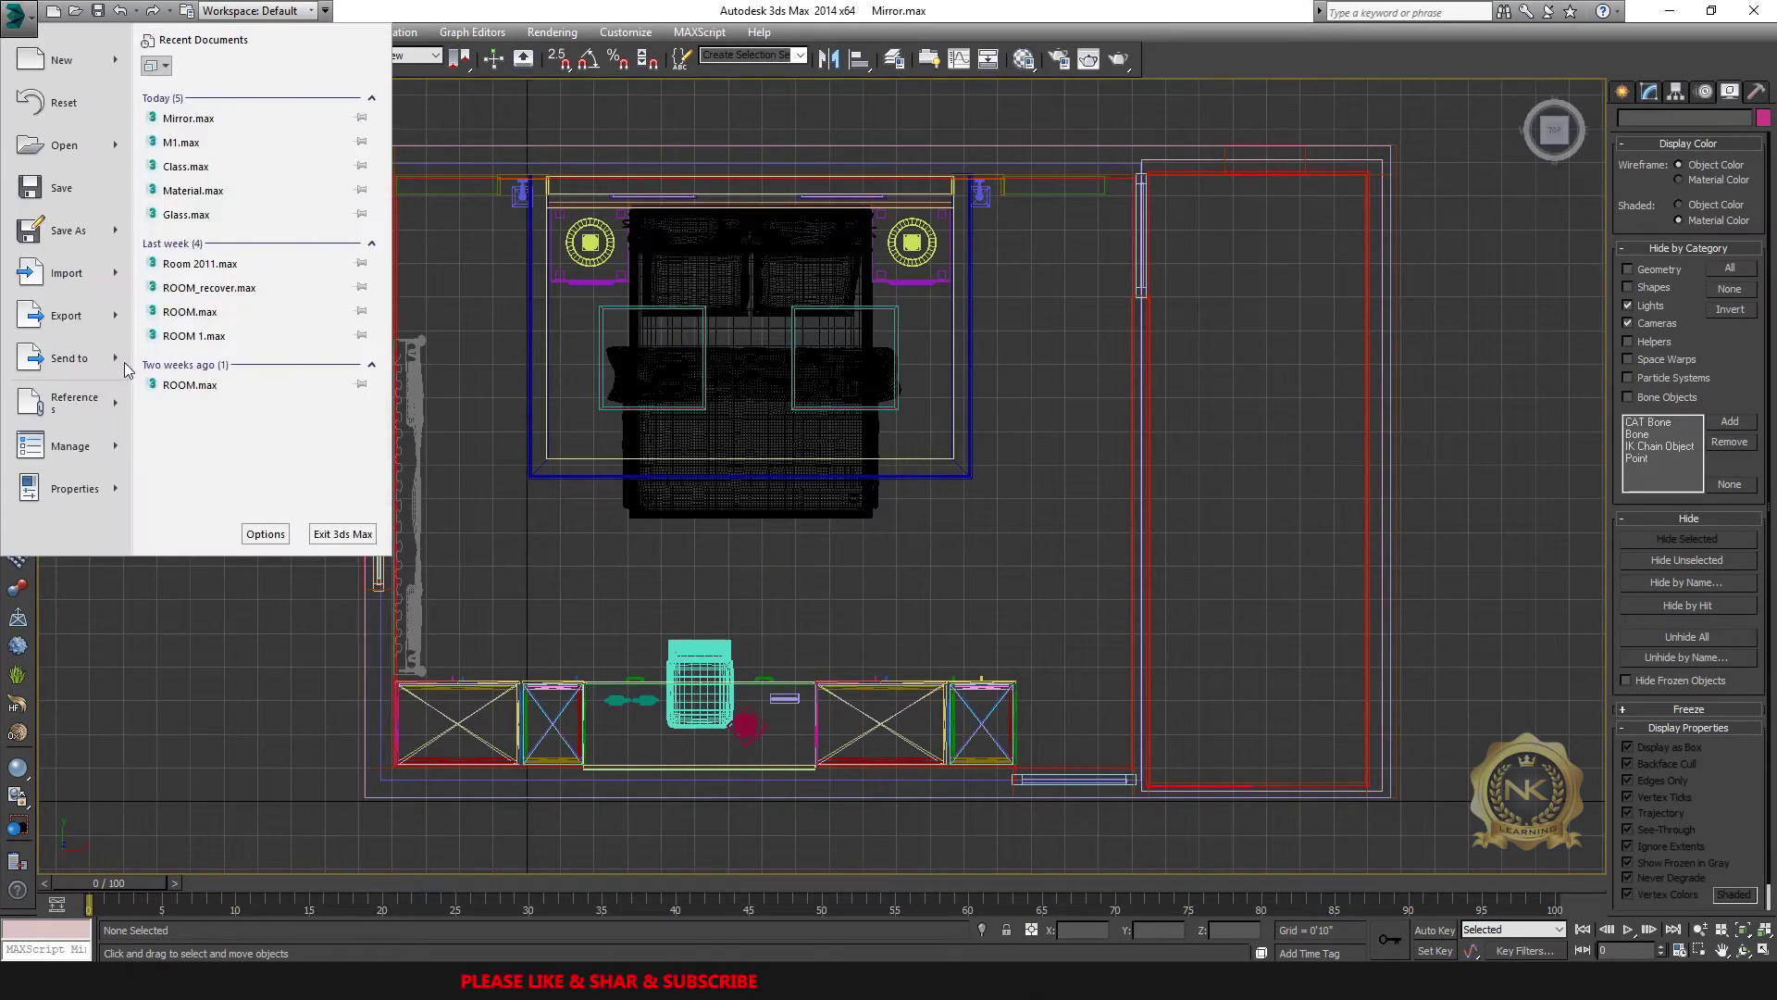
{"action": "mouse_move", "coordinate": [97, 273]}
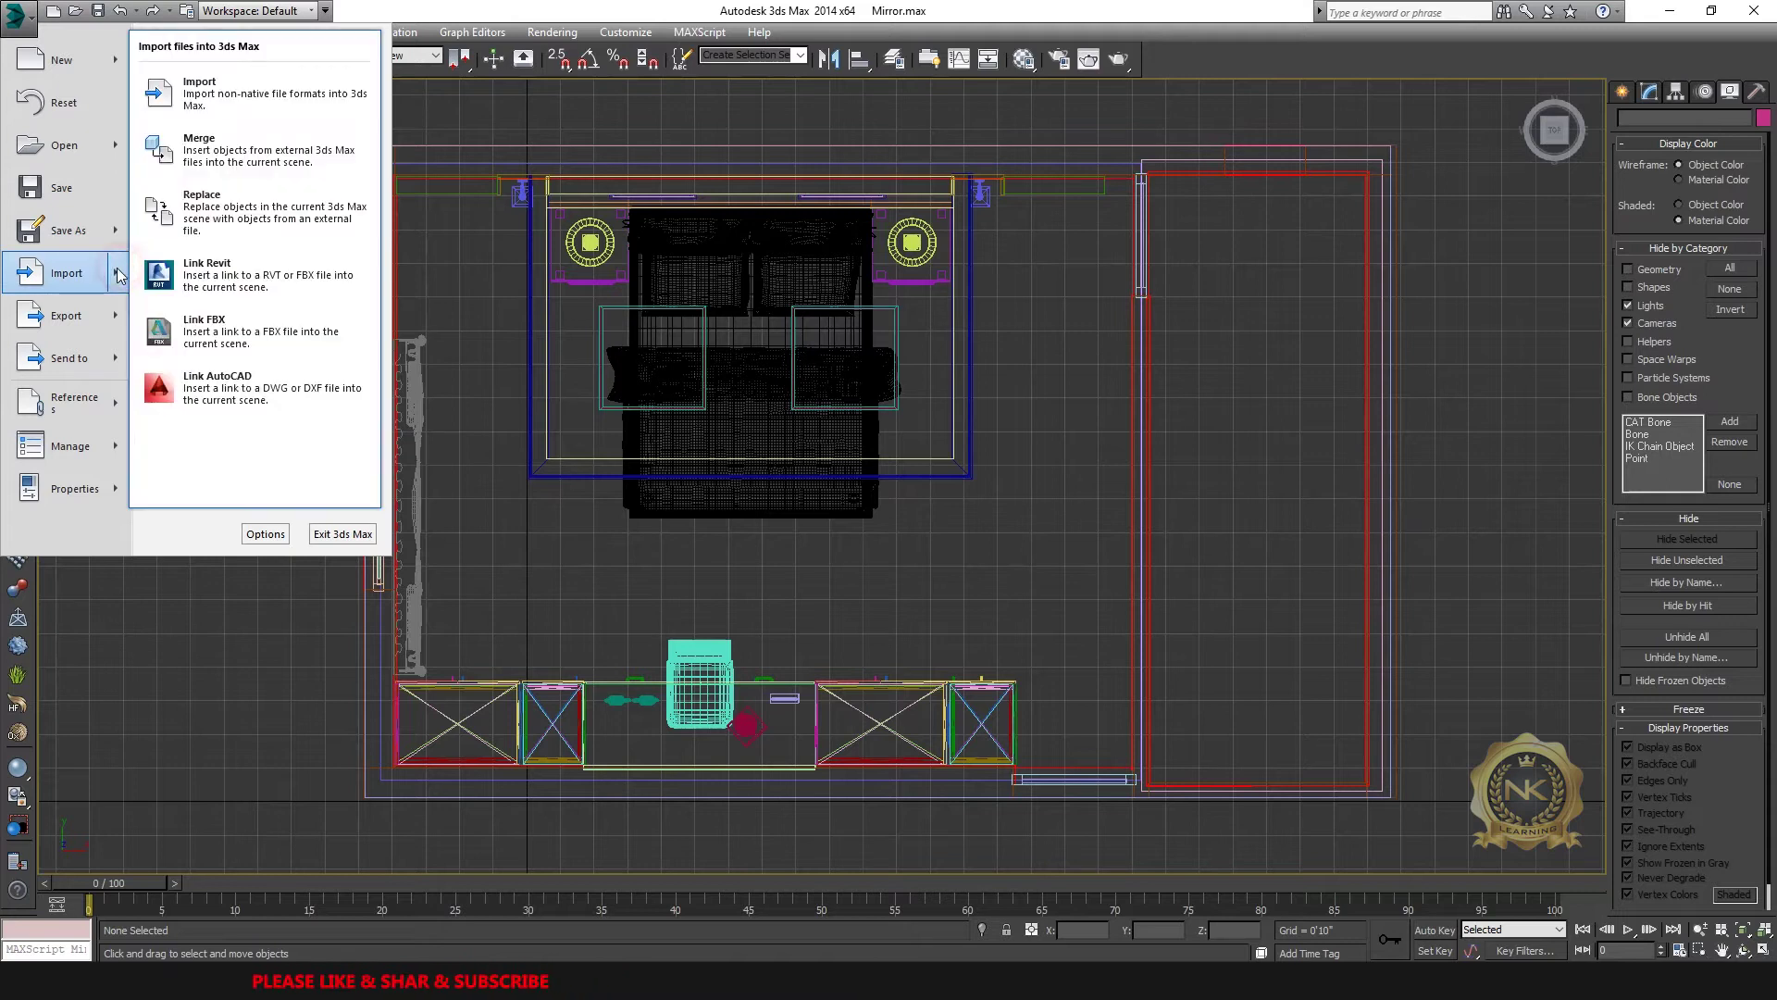
{"action": "left_click", "coordinate": [213, 153]}
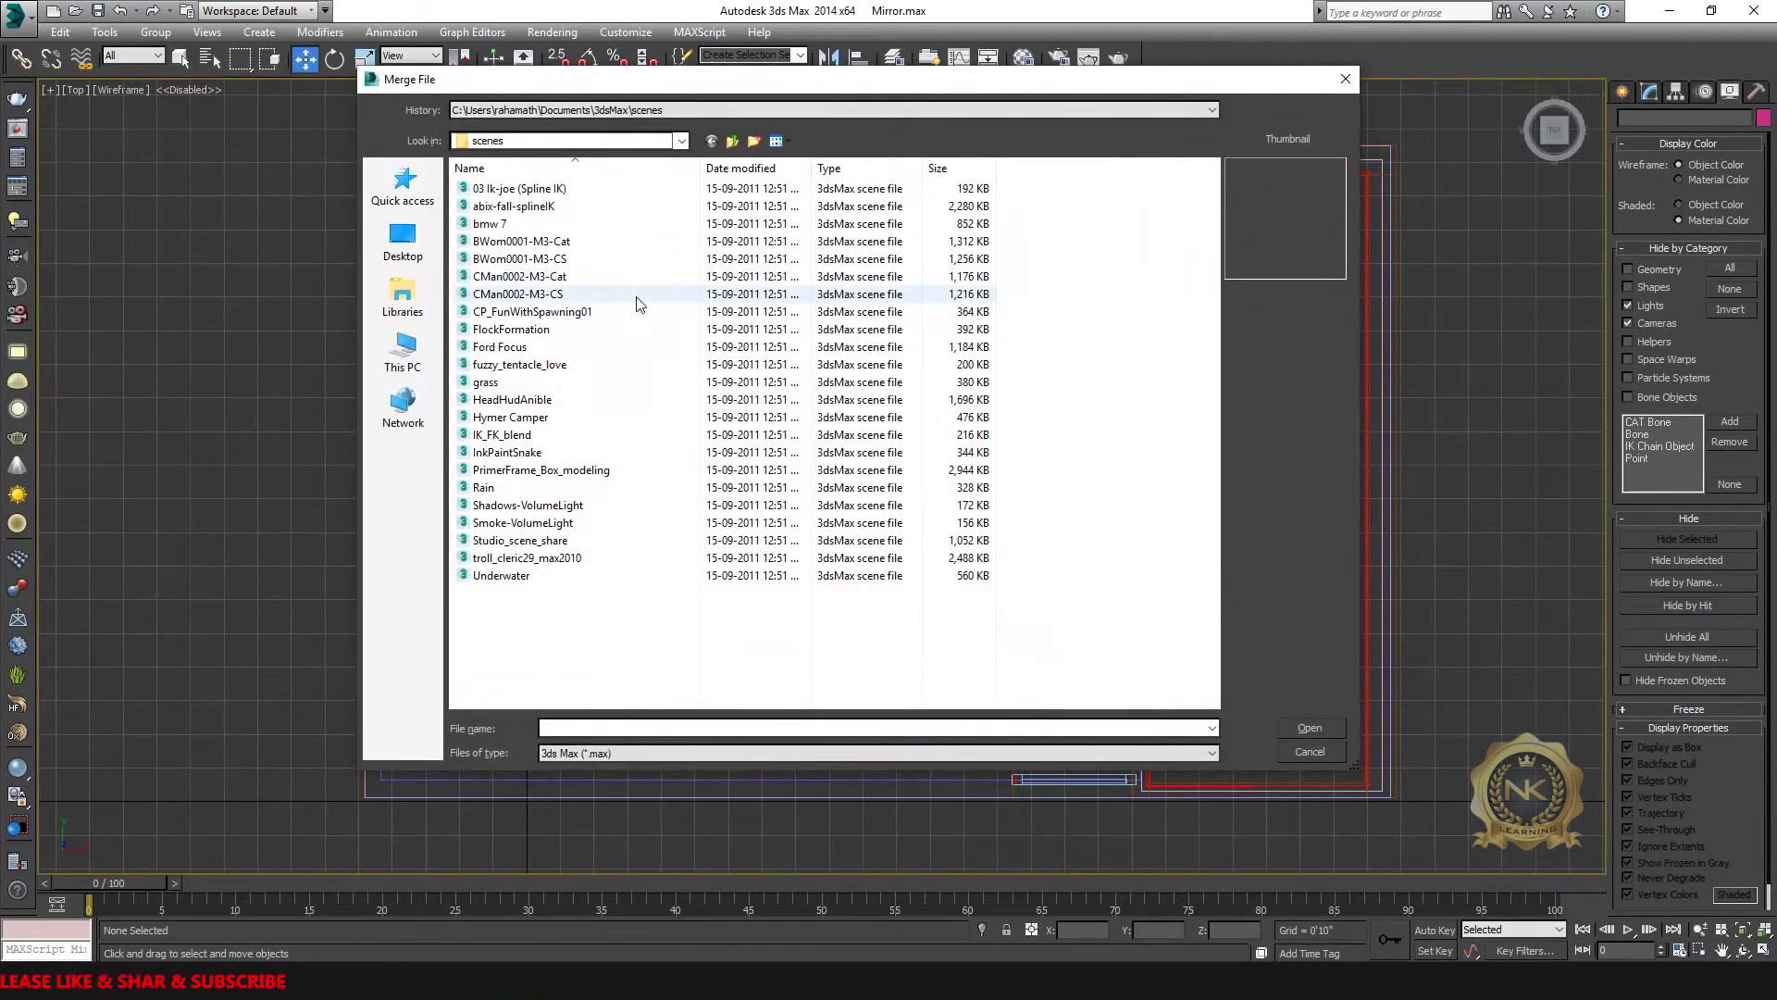
{"action": "left_click", "coordinate": [648, 110]}
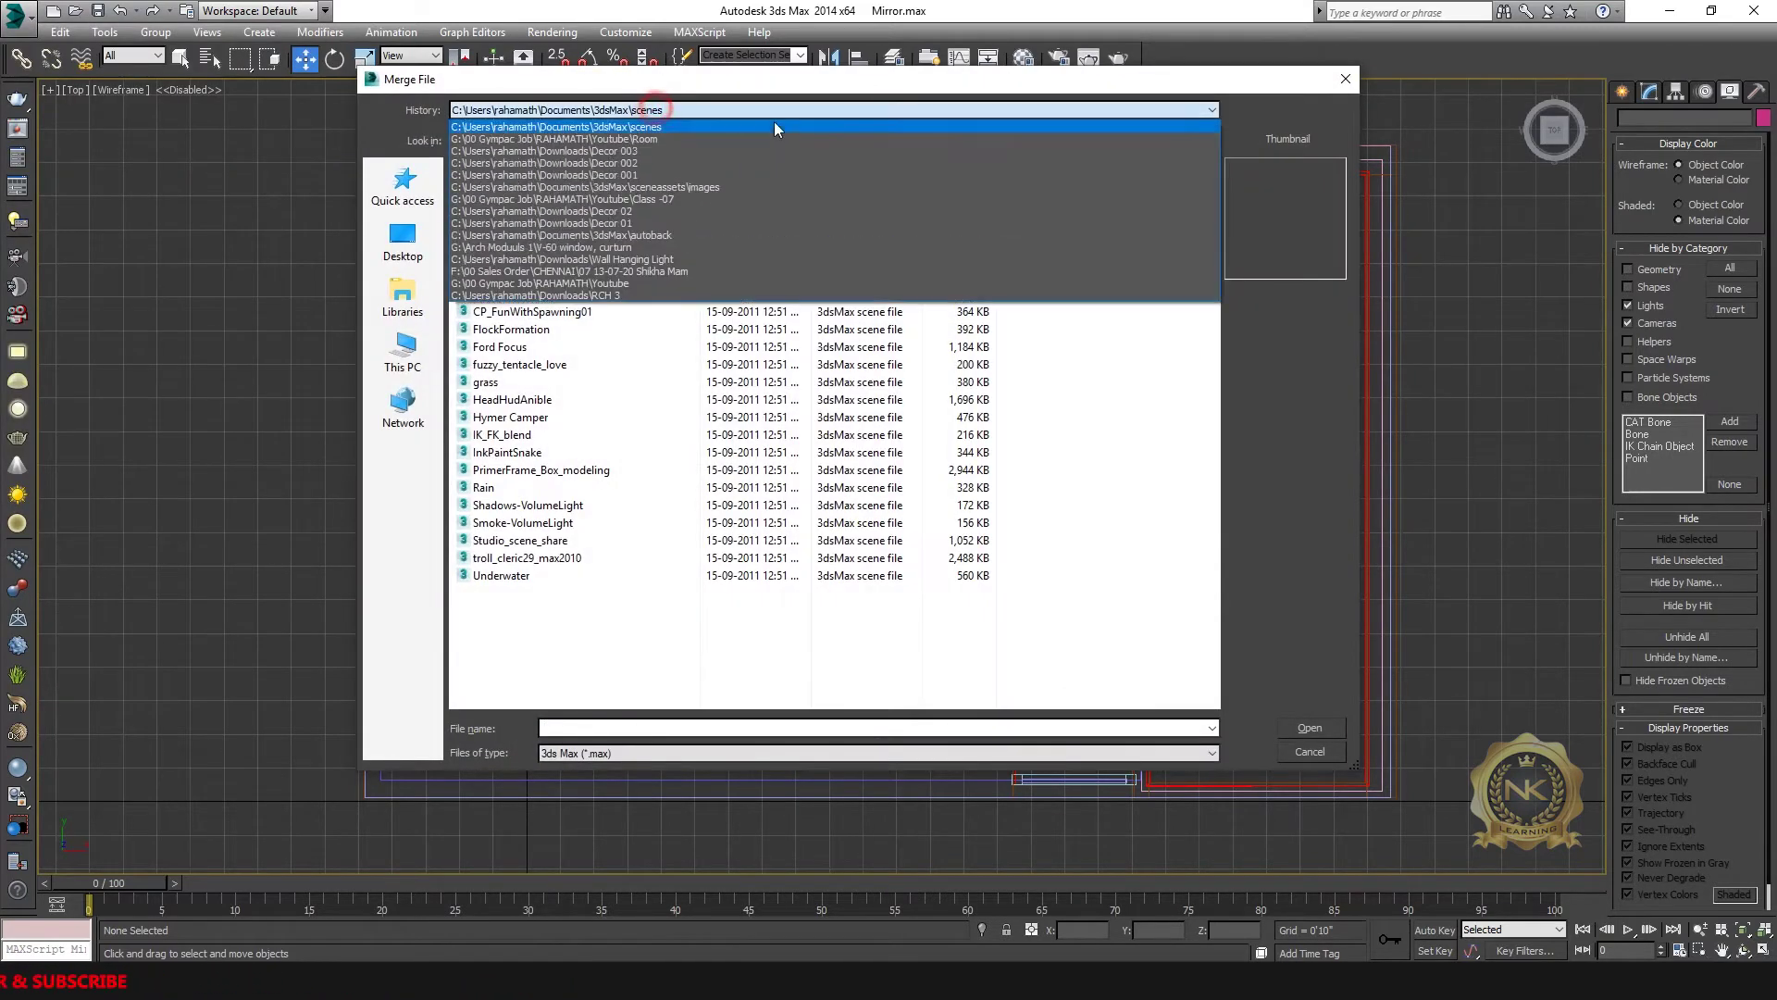
{"action": "left_click", "coordinate": [657, 137]}
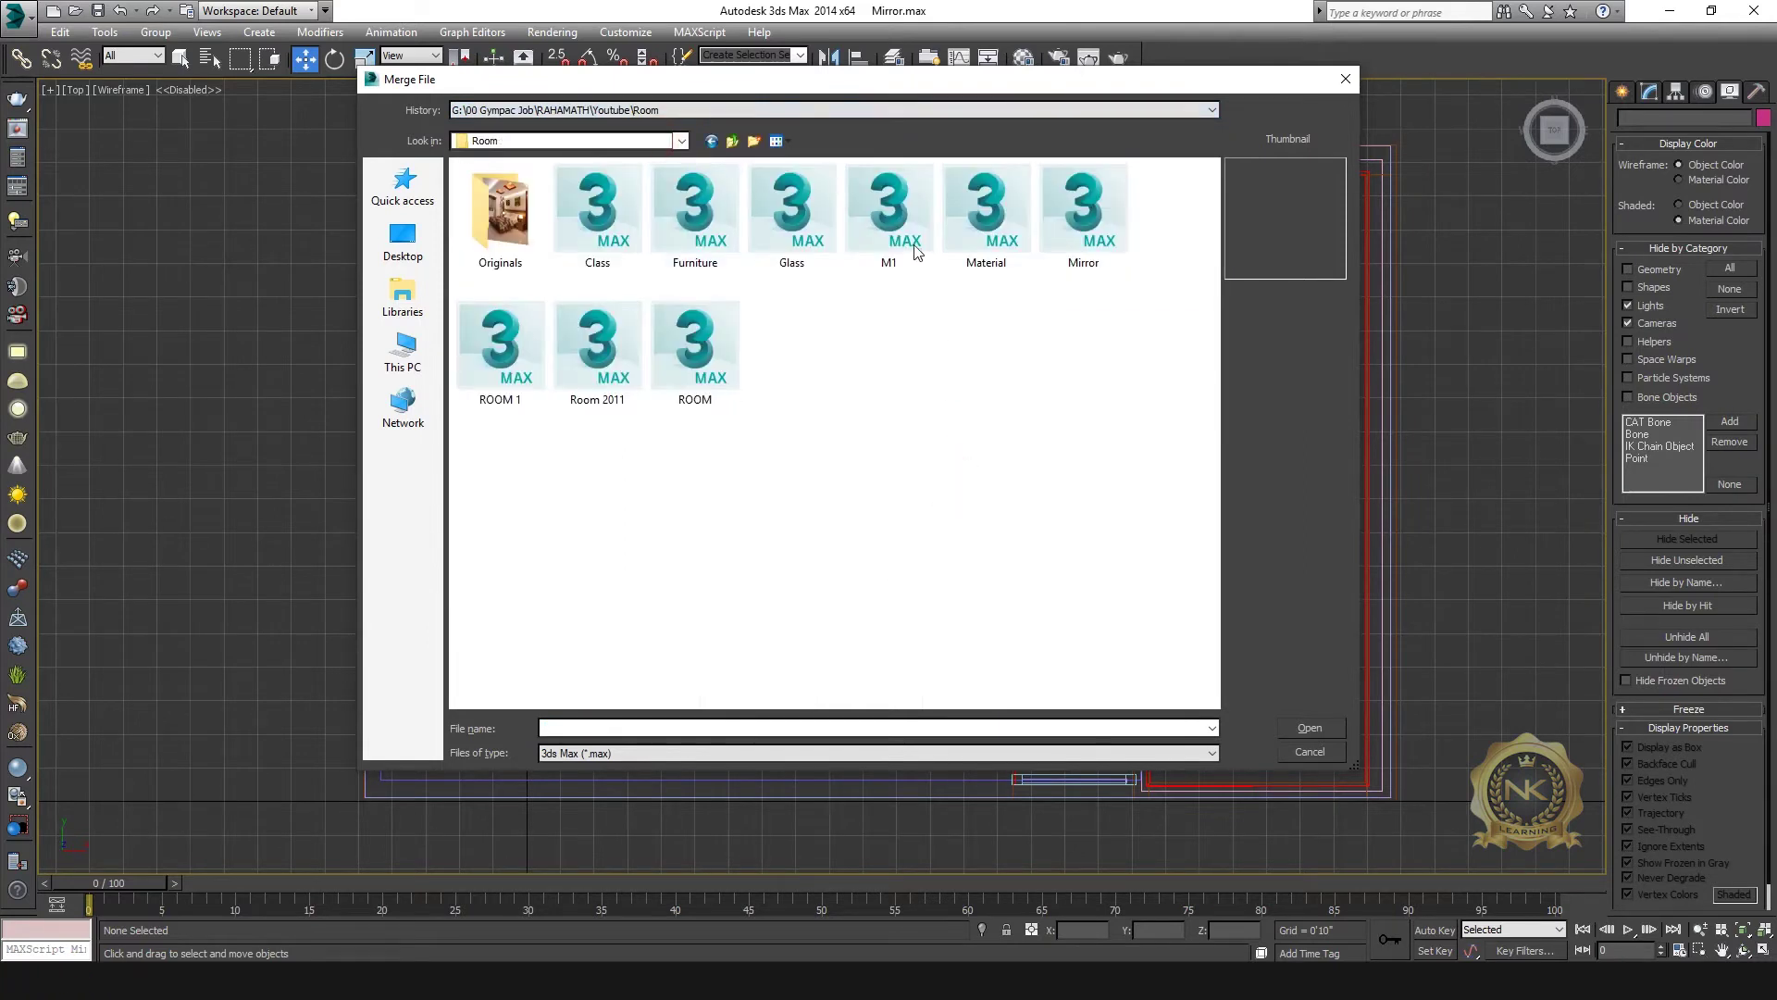
{"action": "double_click", "coordinate": [1065, 219]}
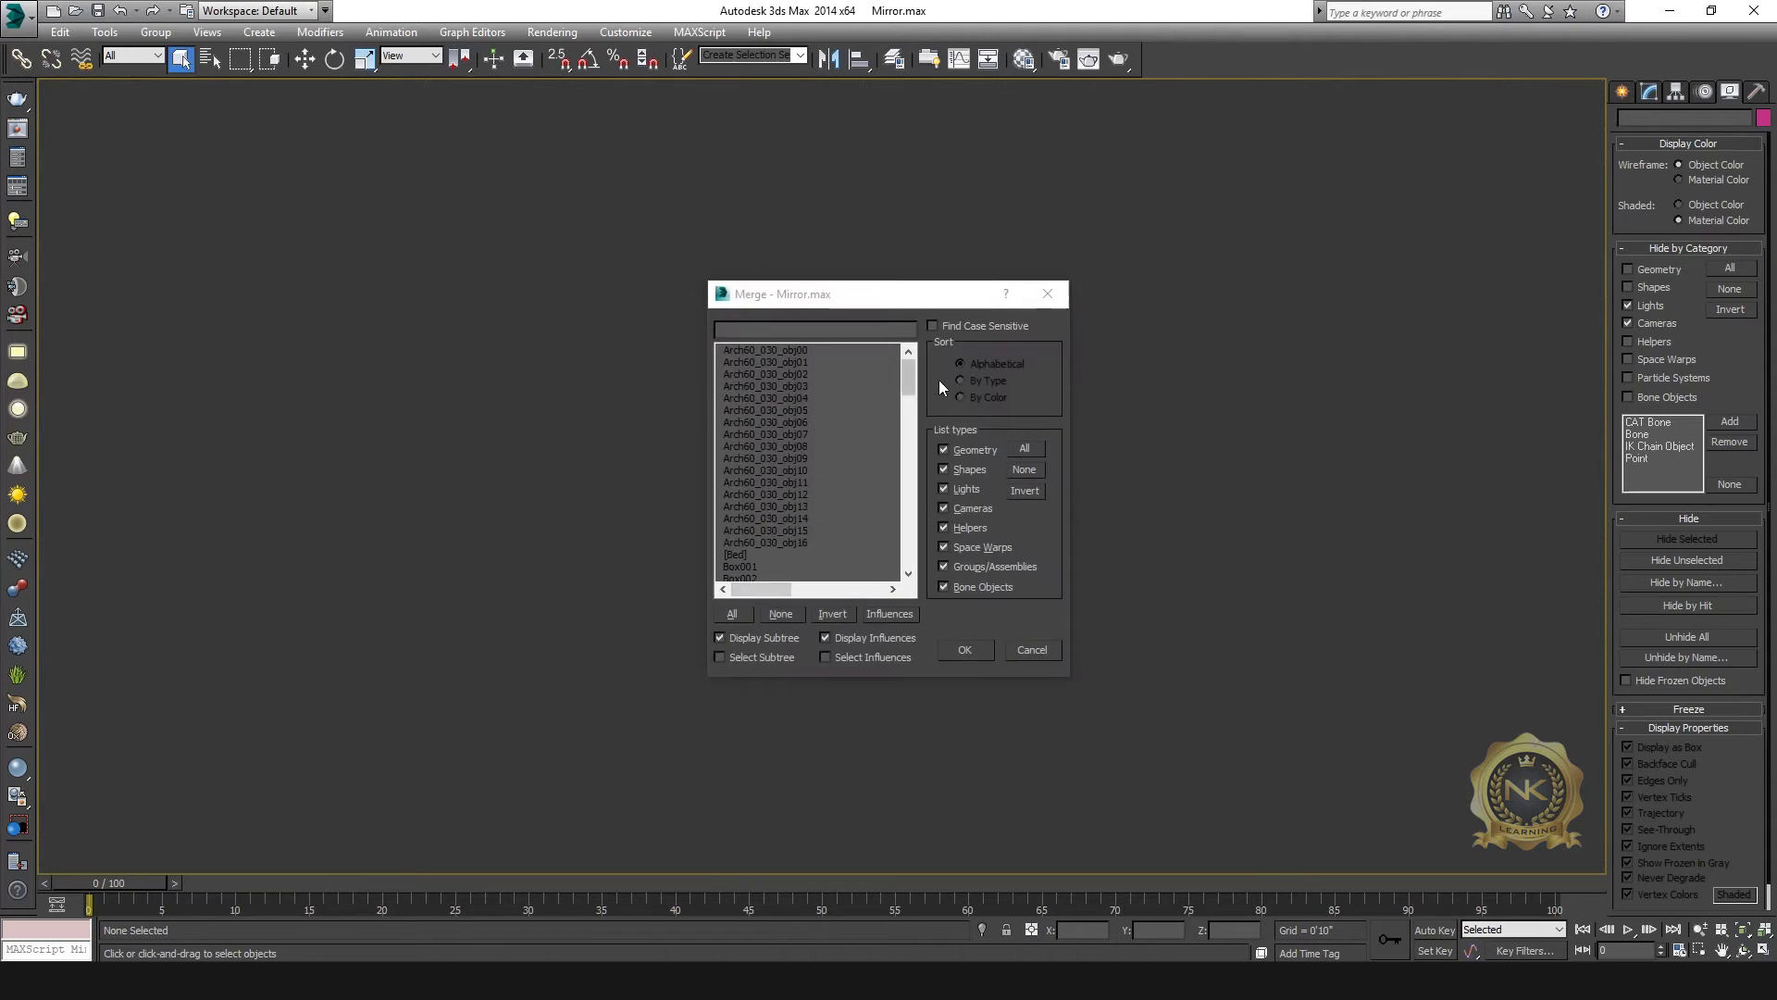
- Merge the mirror group into the scene and accept reparenting to Line30 for all objects
{"action": "left_click_drag", "start_coordinate": [908, 369], "coordinate": [914, 478]}
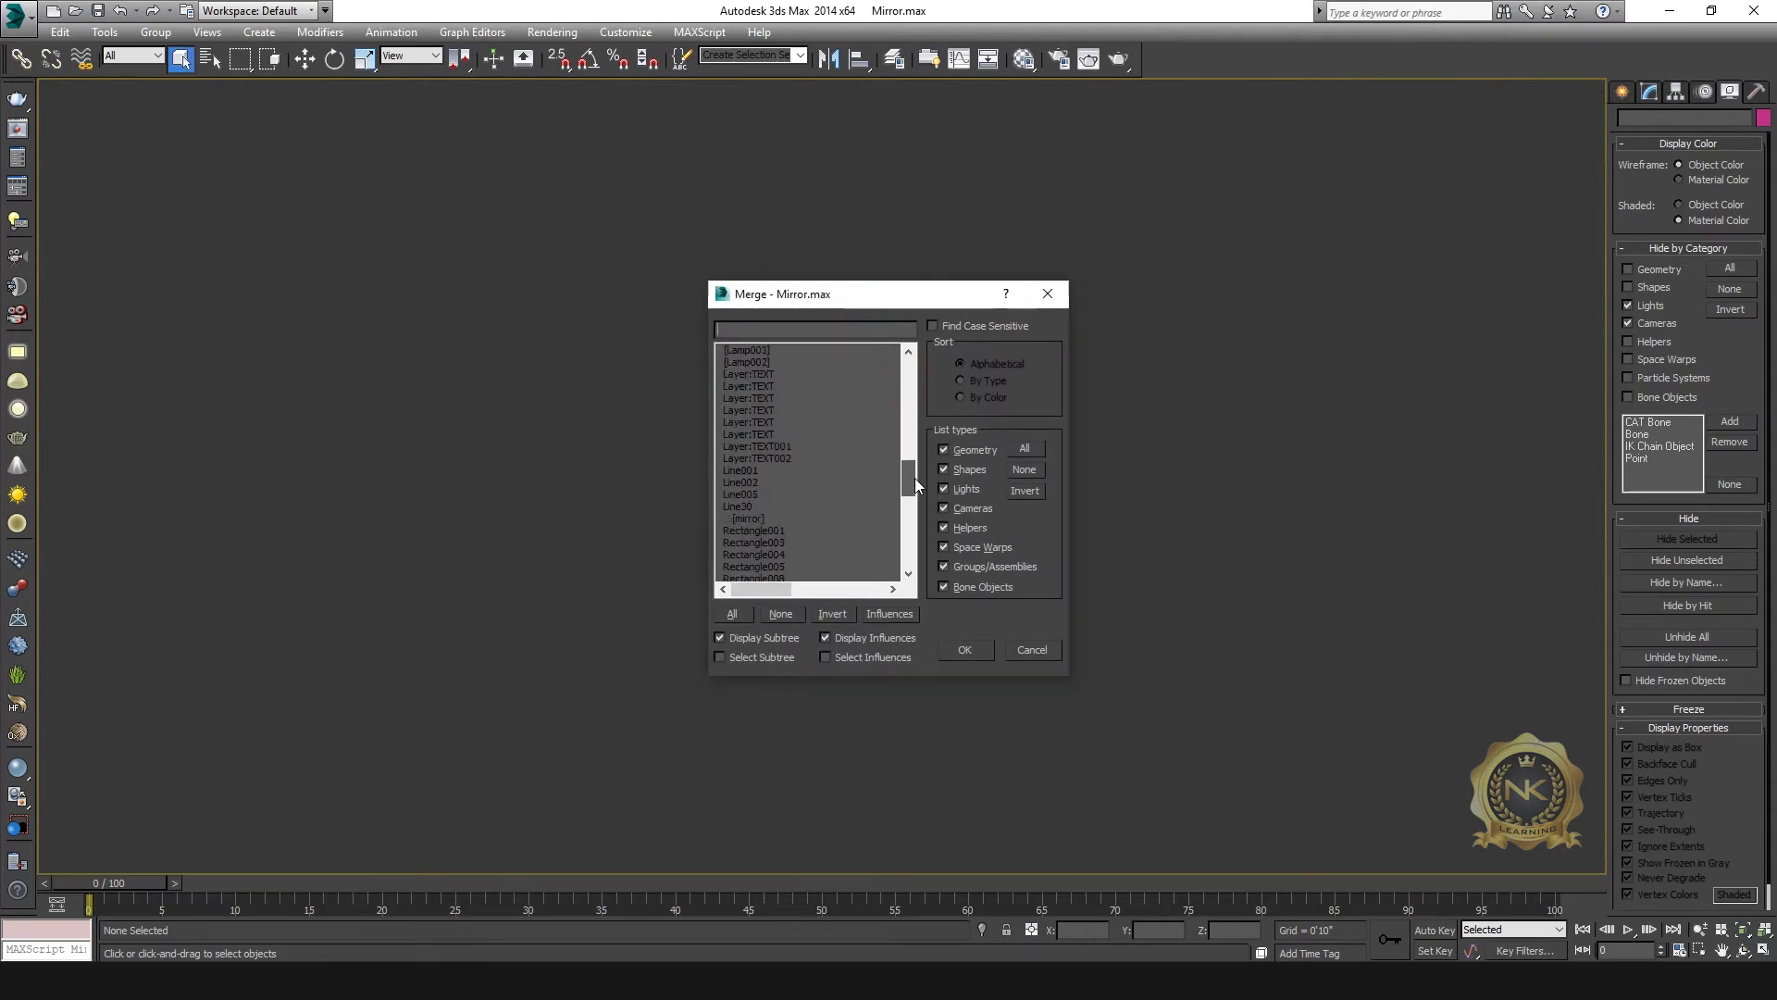
{"action": "left_click", "coordinate": [762, 507]}
{"action": "left_click", "coordinate": [963, 648]}
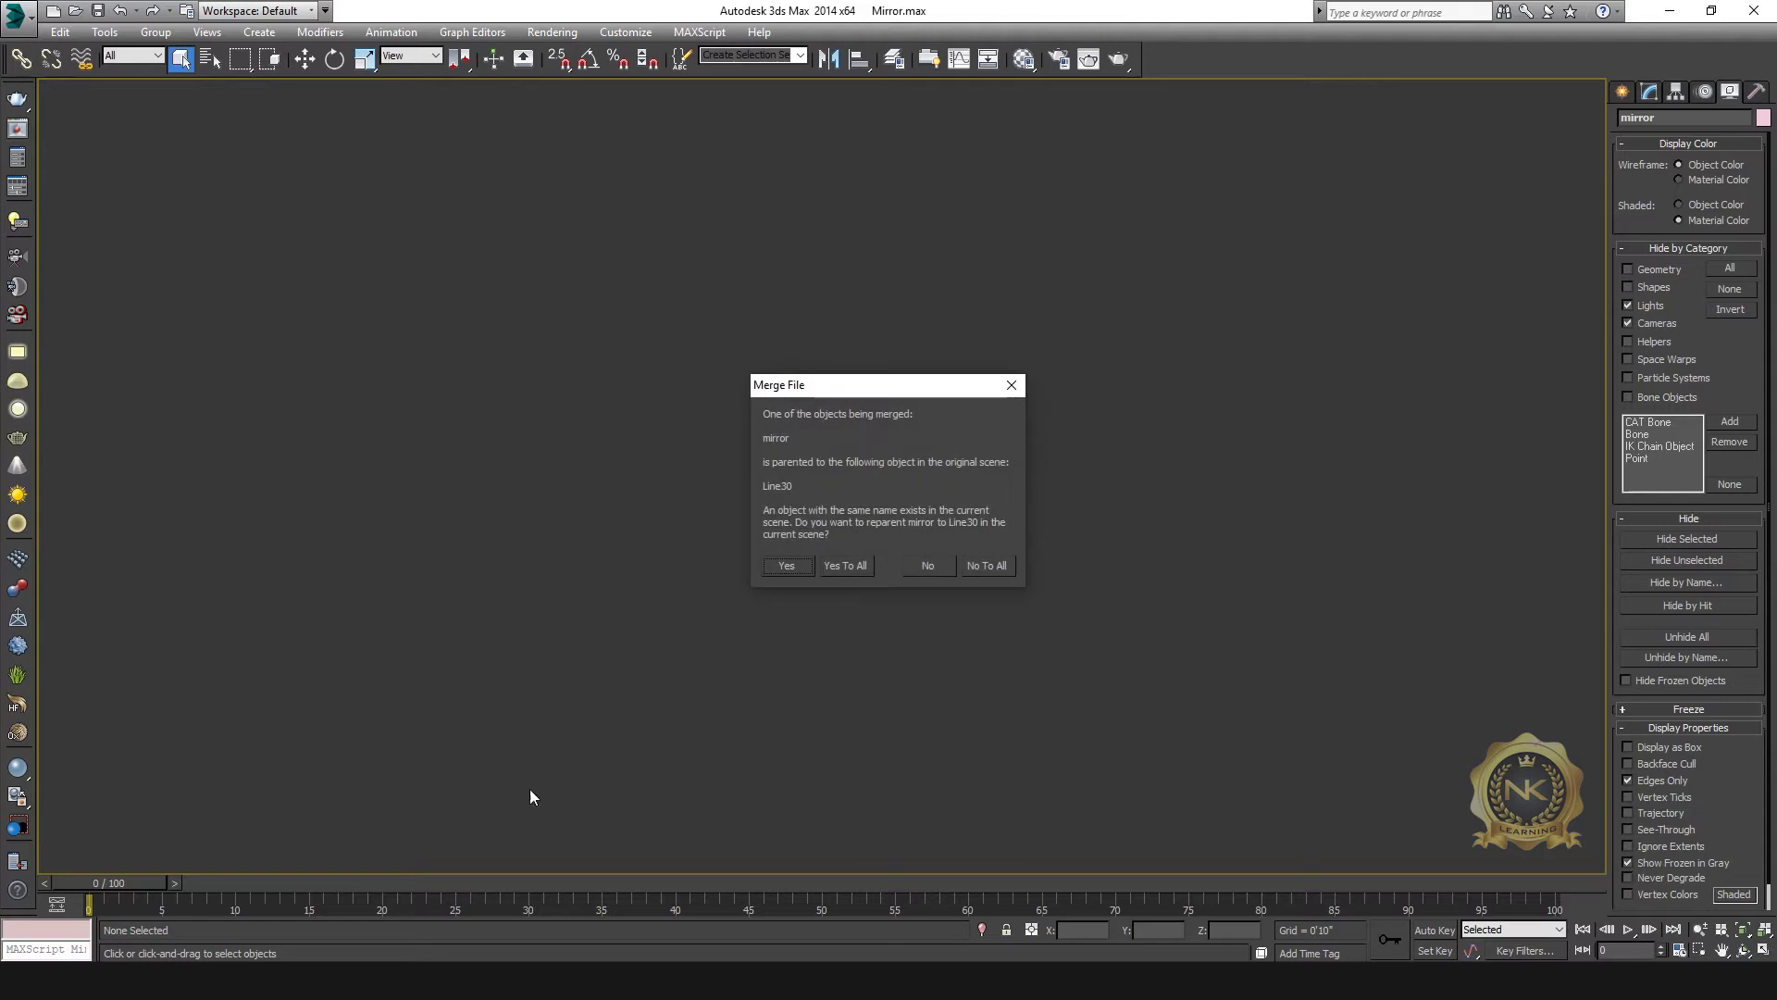
{"action": "left_click", "coordinate": [860, 566]}
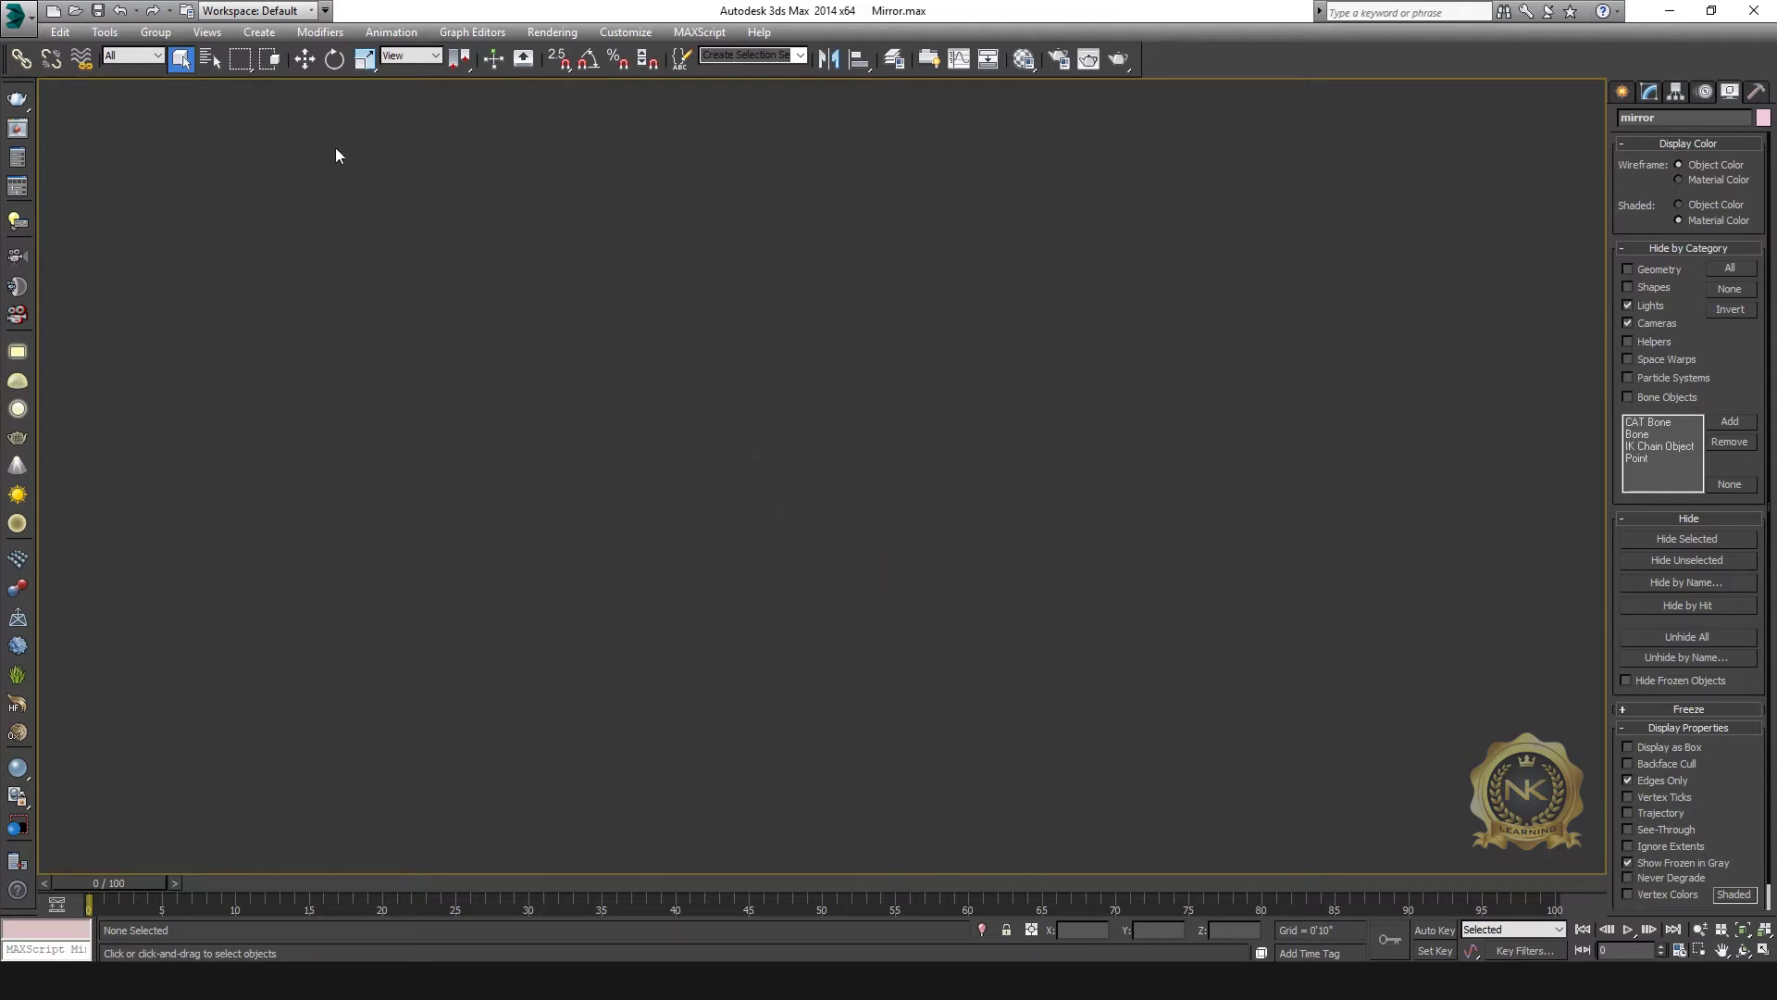
- Try moving the merged mirror along Y towards the bed in the Top view, and undo the move
{"action": "left_click", "coordinate": [306, 59]}
{"action": "middle_click_drag", "start_coordinate": [846, 586], "coordinate": [777, 597]}
{"action": "scroll", "coordinate": [787, 621], "scroll_direction": "up", "scroll_amount": 2}
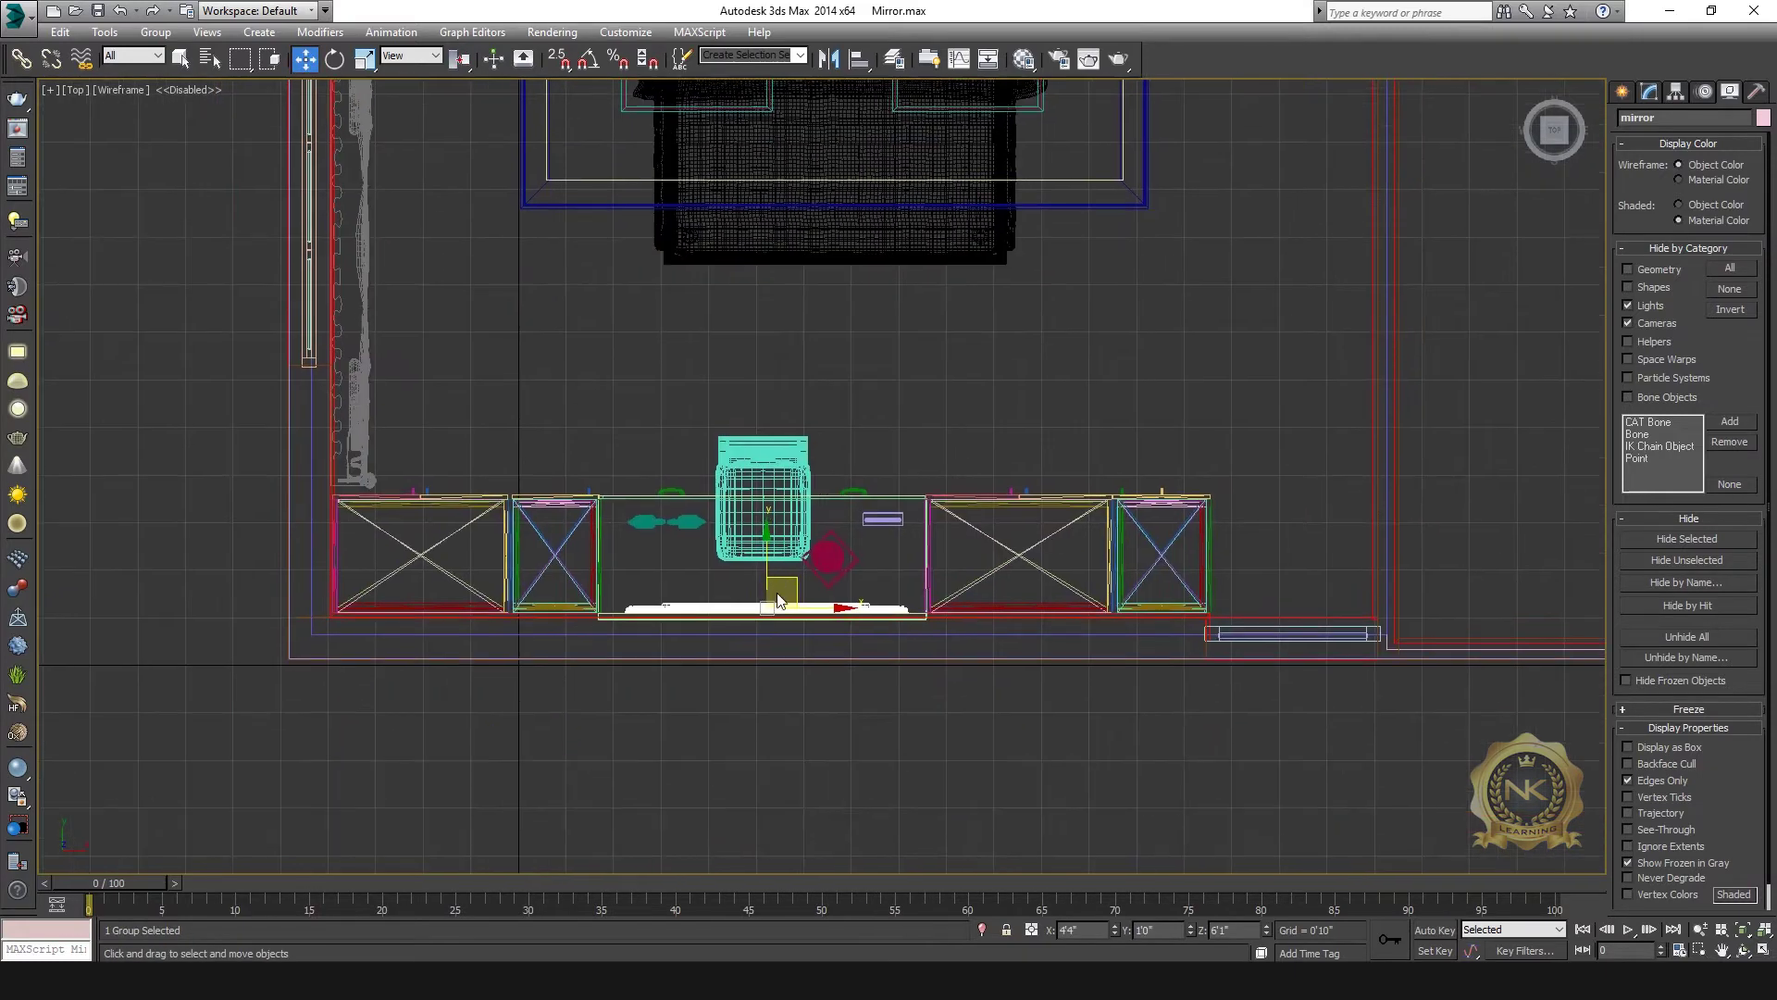
{"action": "left_click_drag", "start_coordinate": [773, 568], "coordinate": [774, 288]}
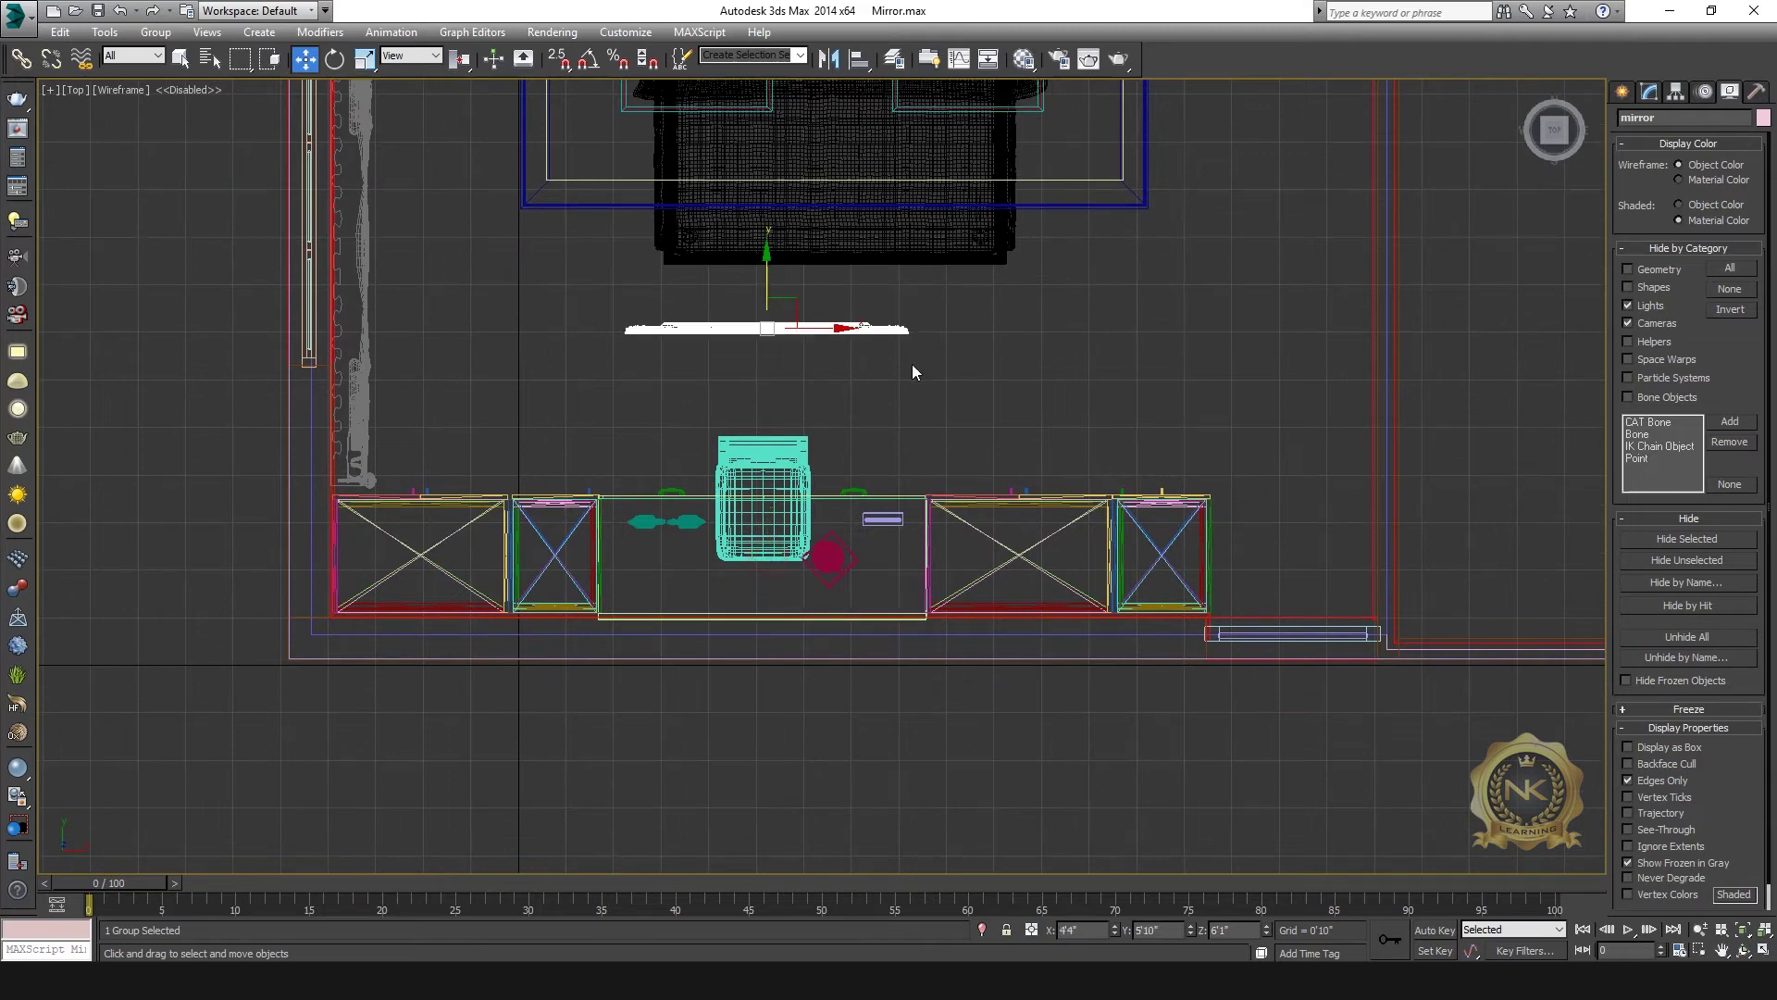
{"action": "key", "text": "ctrl+z"}
- Inspect the merged mirror frame's placement on the marble wall in the camera view and the Right view
{"action": "key", "text": "alt+w"}
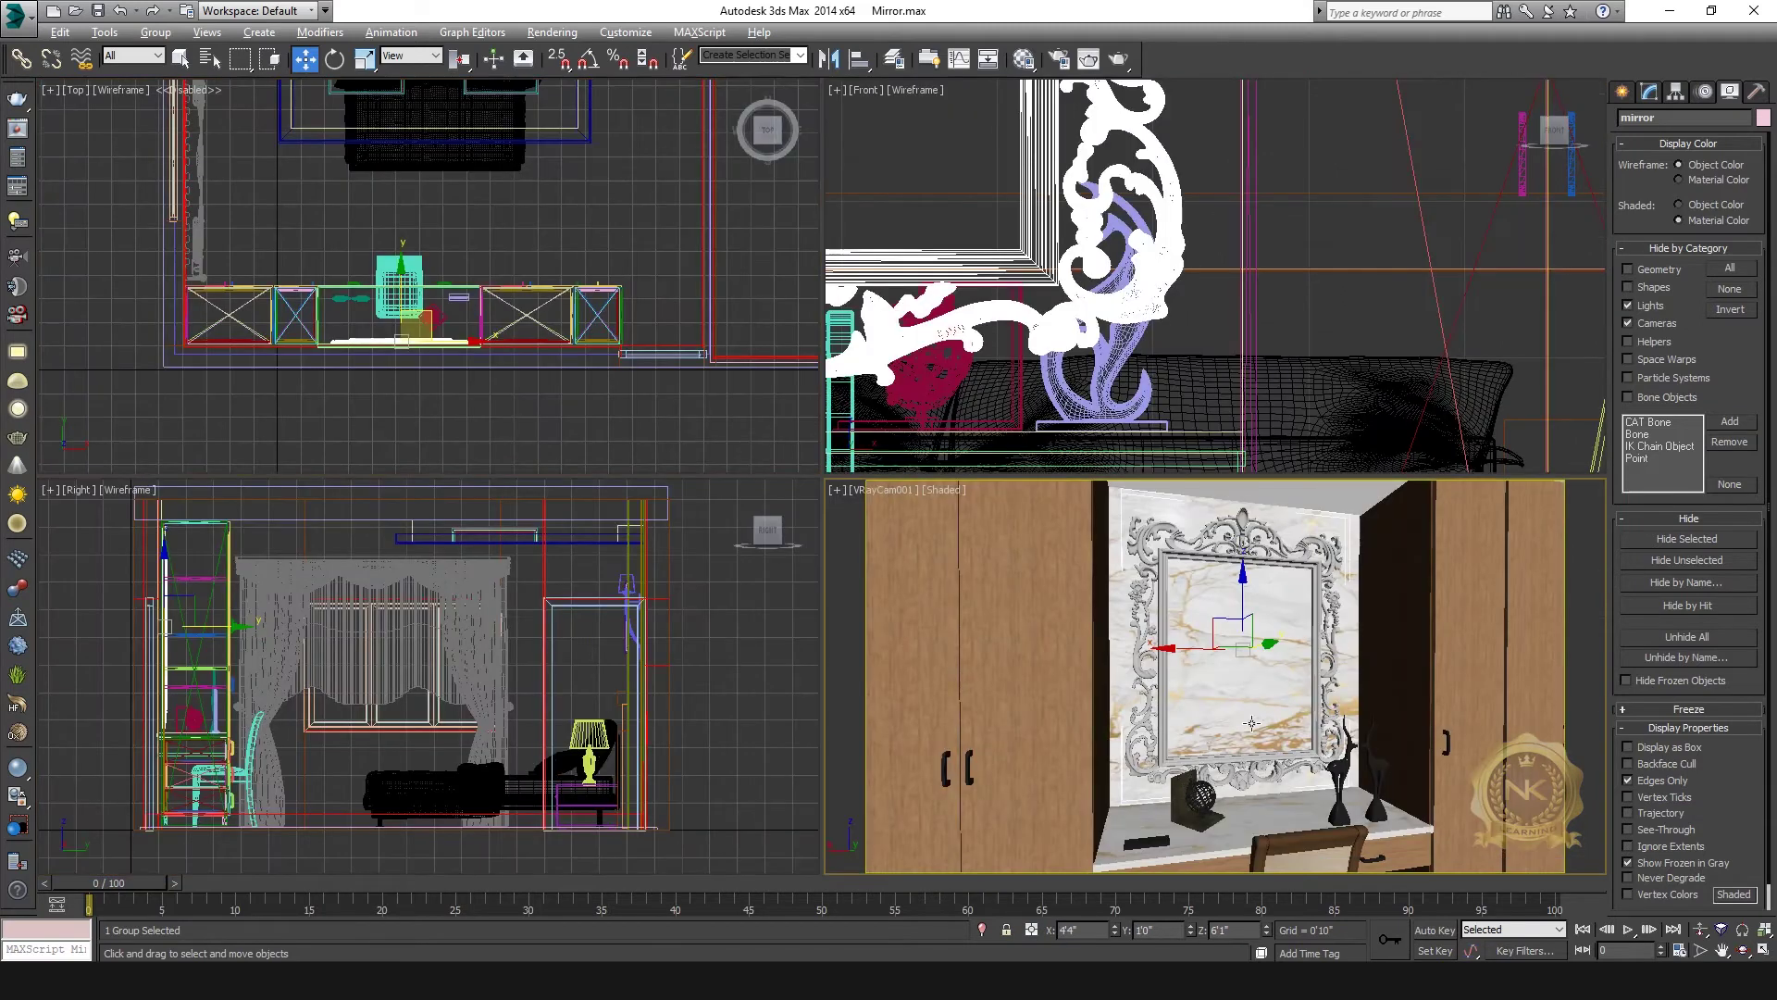
{"action": "right_click", "coordinate": [974, 629]}
{"action": "key", "text": "alt+w"}
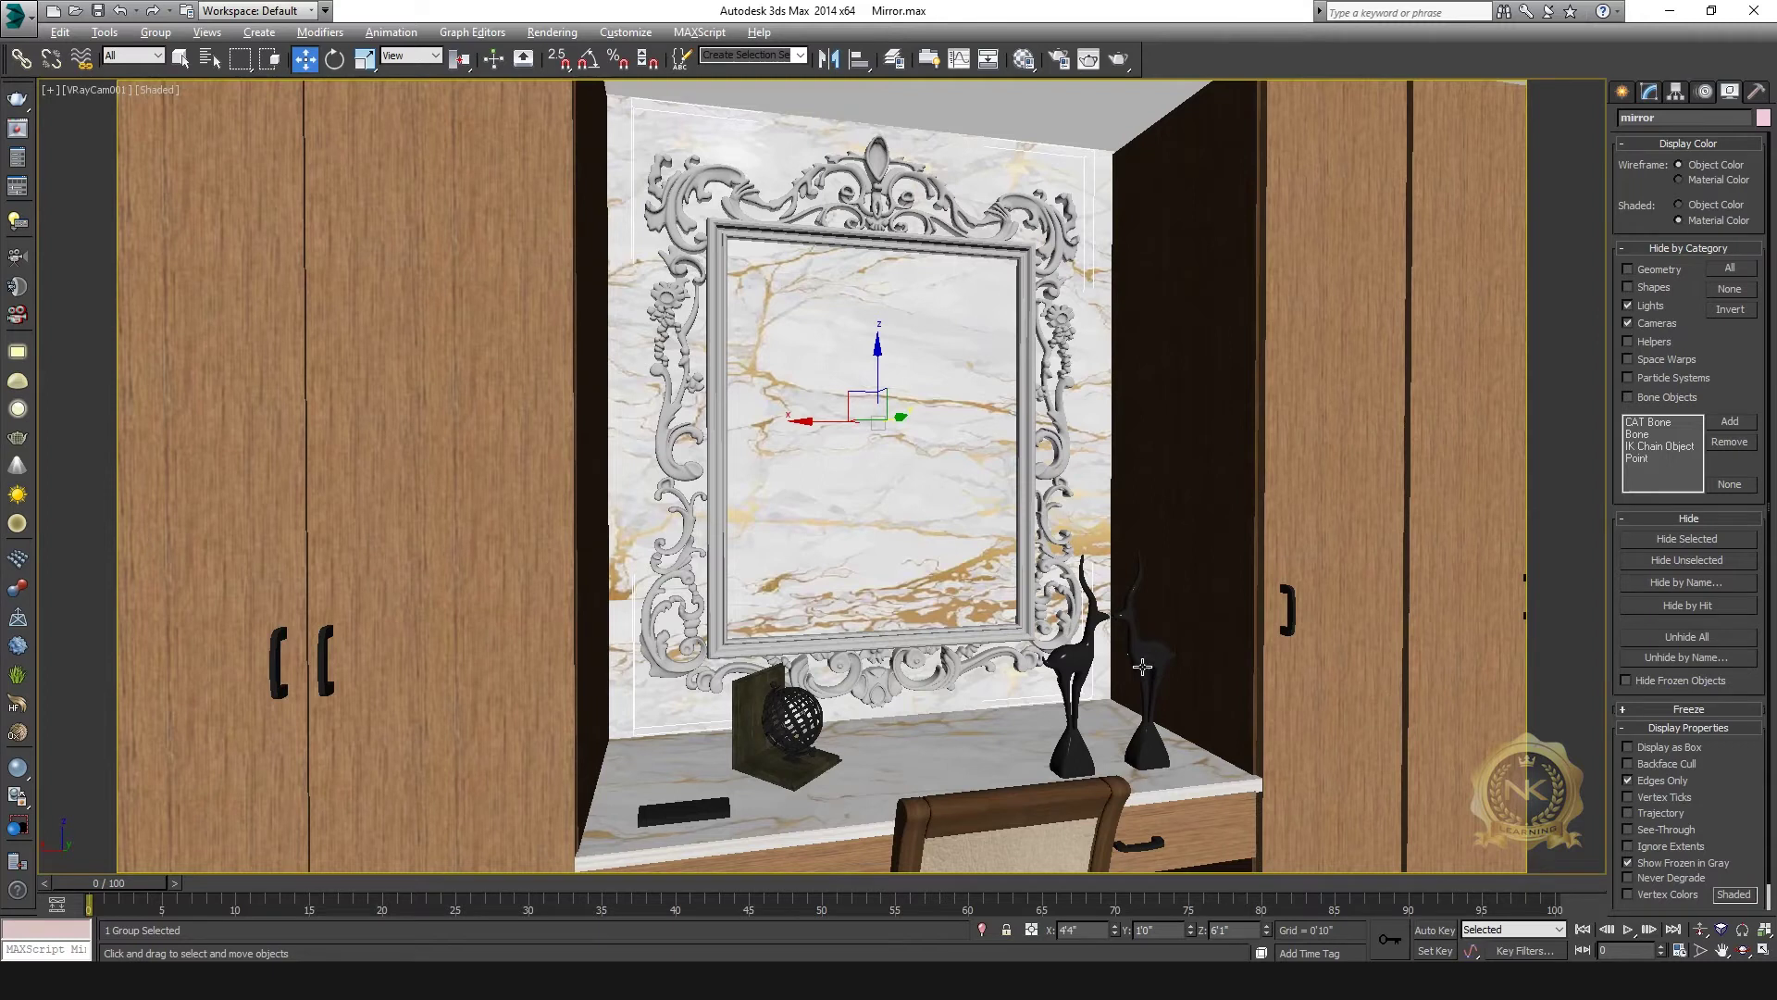
{"action": "key", "text": "alt+w"}
{"action": "right_click", "coordinate": [740, 573]}
{"action": "key", "text": "alt+w"}
{"action": "key", "text": "alt+w"}
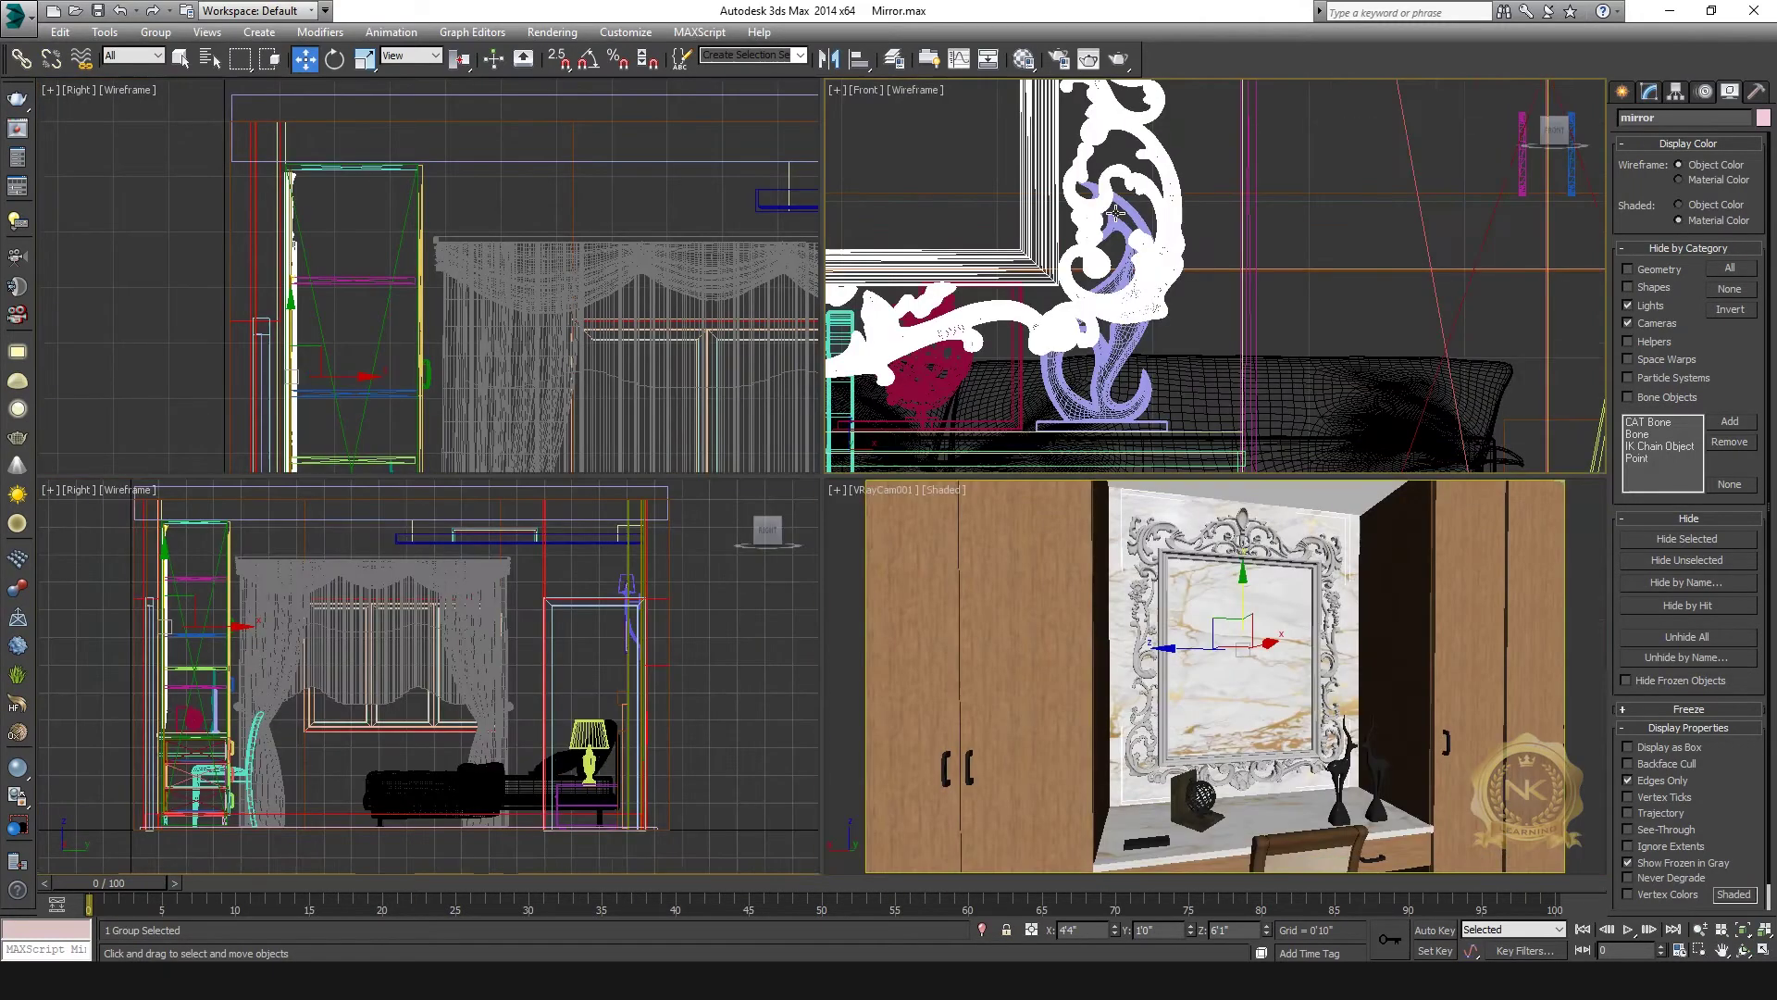
- Draw a box about 4'1" long and 3'3" wide inside the mirror frame in the Front view, with height 0'1"
{"action": "right_click", "coordinate": [1014, 308]}
{"action": "key", "text": "alt+w"}
{"action": "scroll", "coordinate": [1015, 308], "scroll_direction": "down", "scroll_amount": 3}
{"action": "scroll", "coordinate": [1172, 683], "scroll_direction": "down", "scroll_amount": 3}
{"action": "scroll", "coordinate": [1172, 683], "scroll_direction": "up", "scroll_amount": 2}
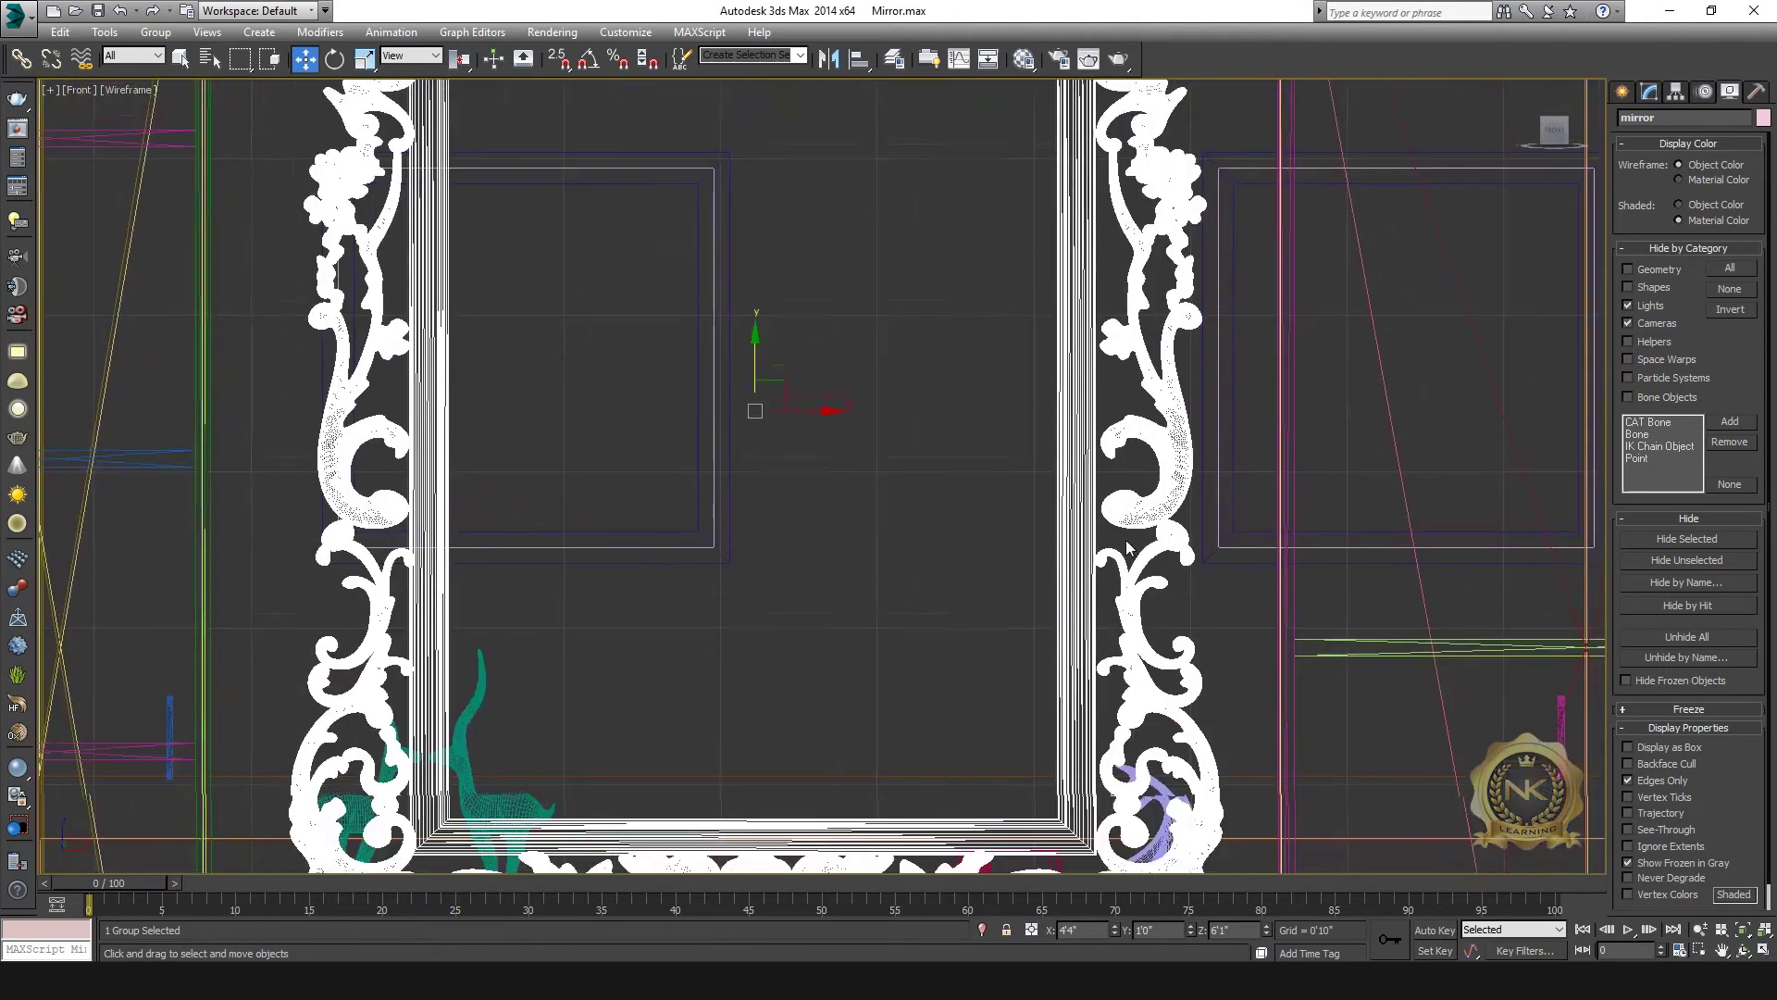
{"action": "scroll", "coordinate": [1171, 684], "scroll_direction": "down", "scroll_amount": 2}
{"action": "middle_click_drag", "start_coordinate": [1172, 683], "coordinate": [1157, 699]}
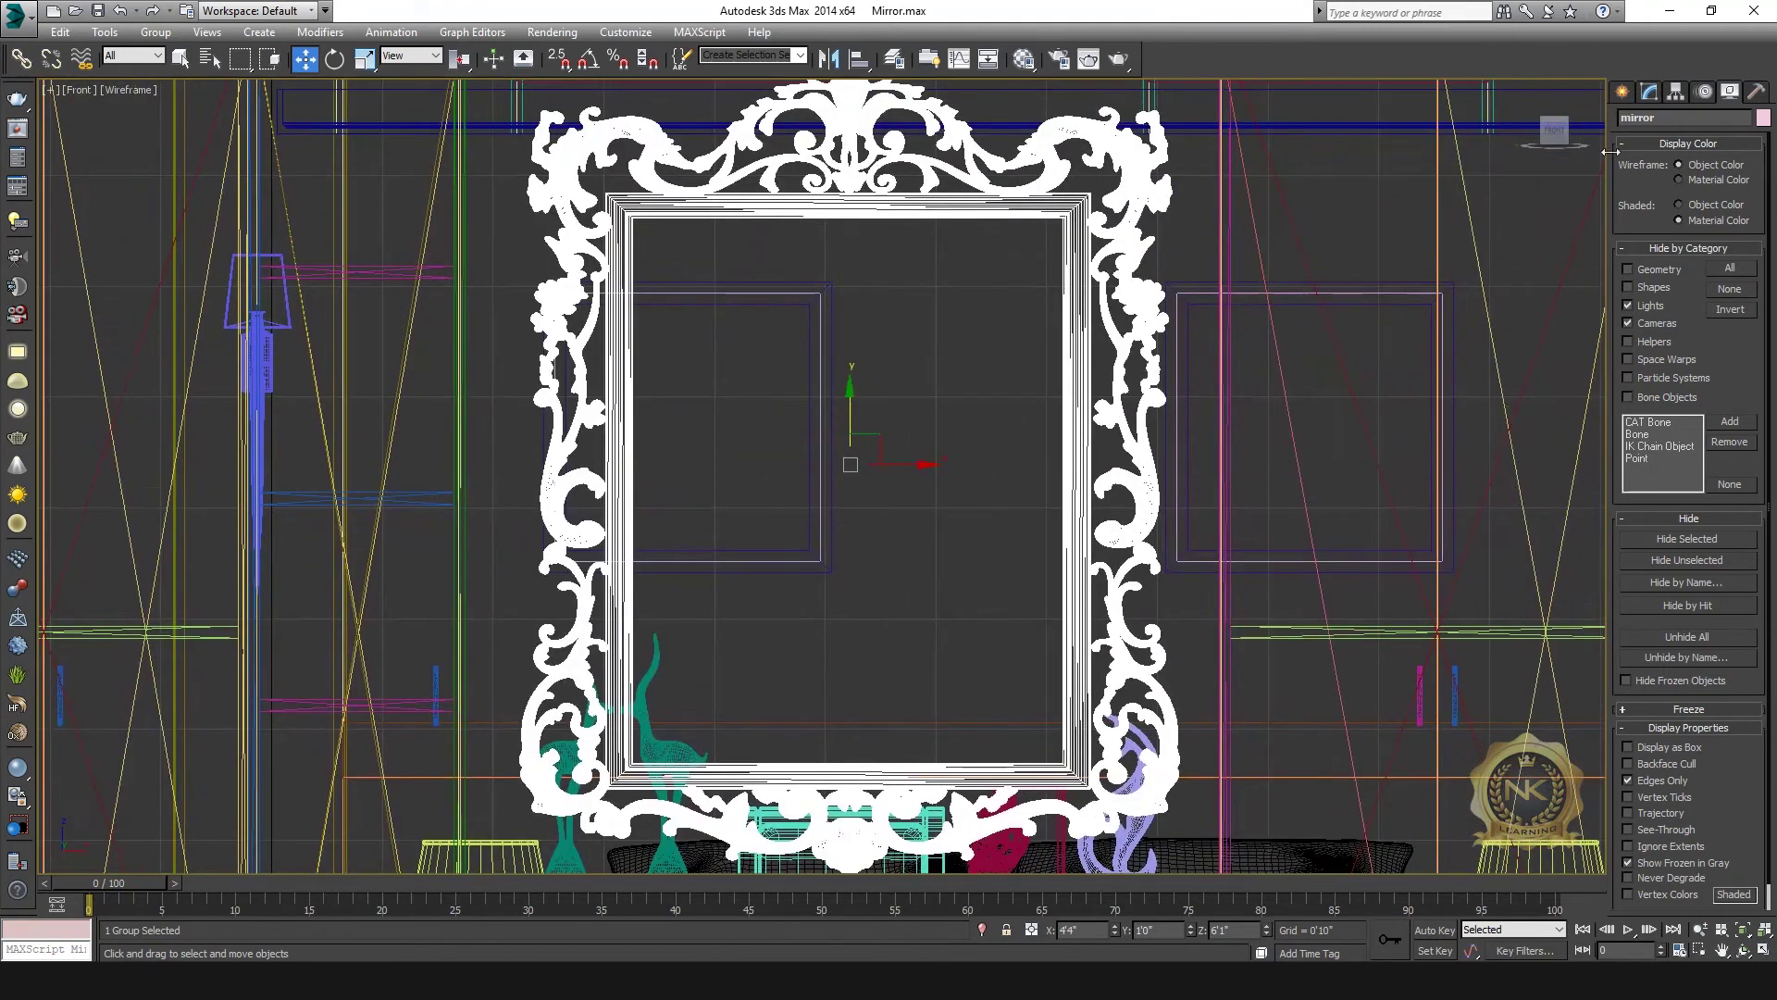
{"action": "left_click", "coordinate": [1622, 92]}
{"action": "left_click", "coordinate": [1655, 211]}
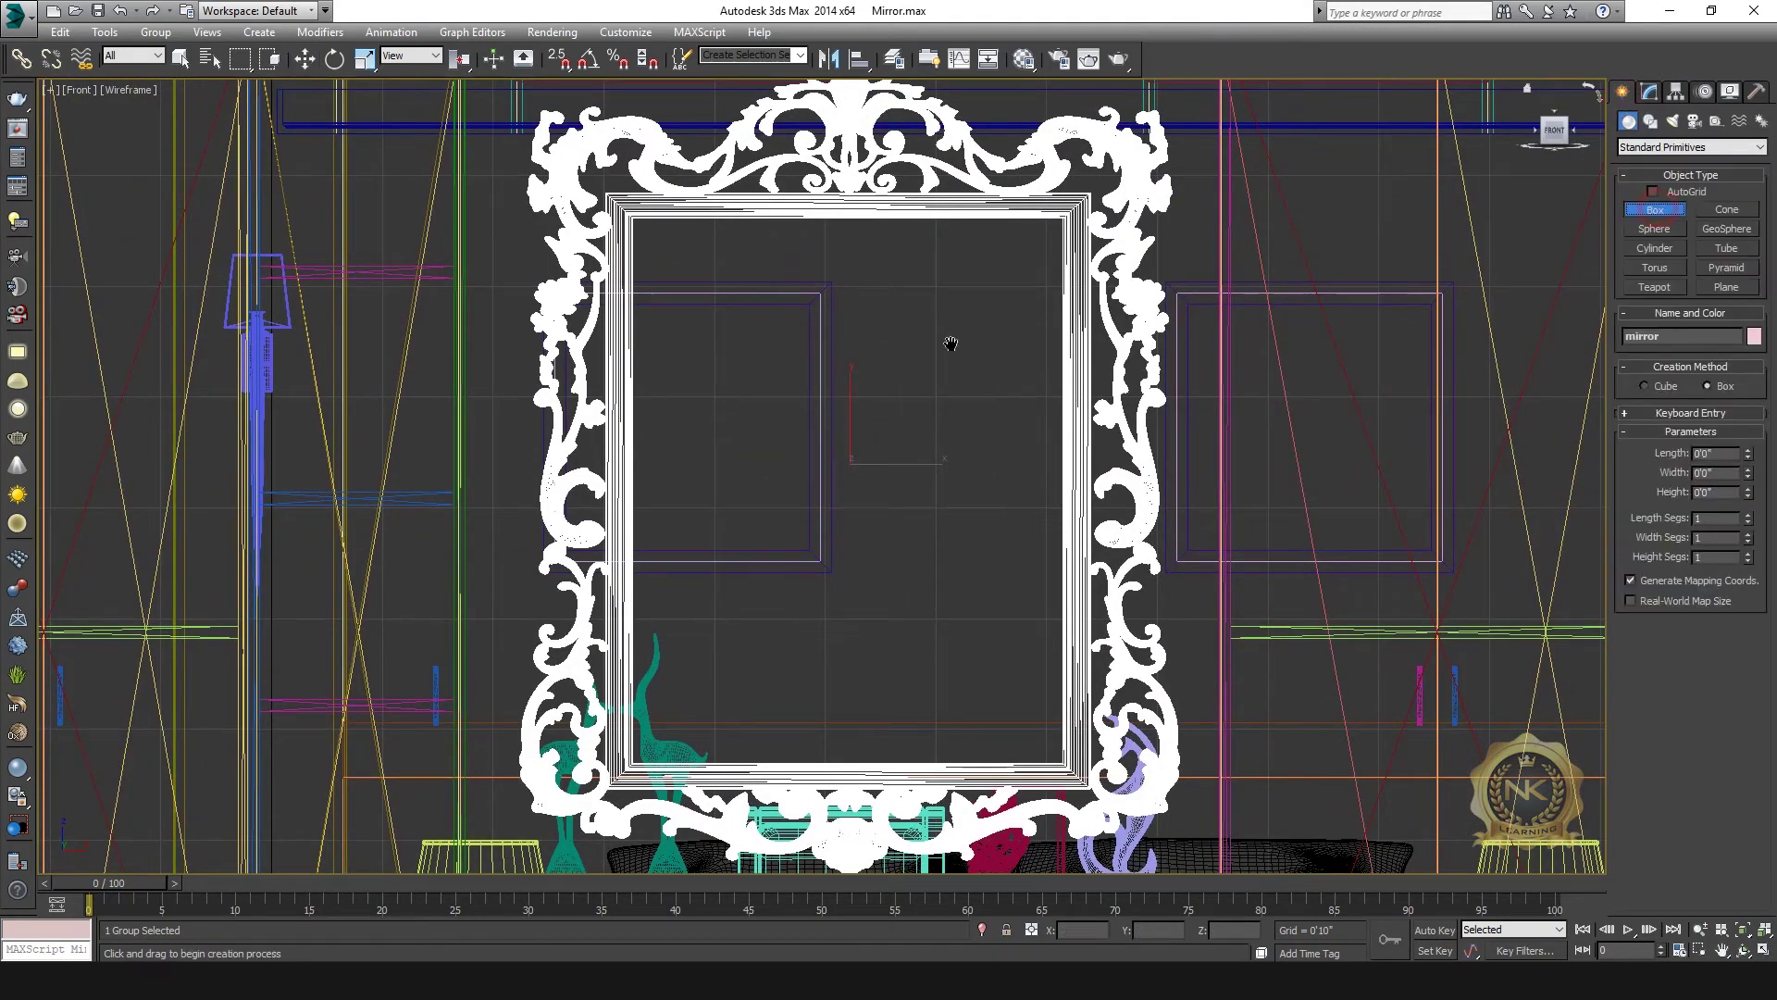
{"action": "middle_click_drag", "start_coordinate": [944, 337], "coordinate": [911, 290]}
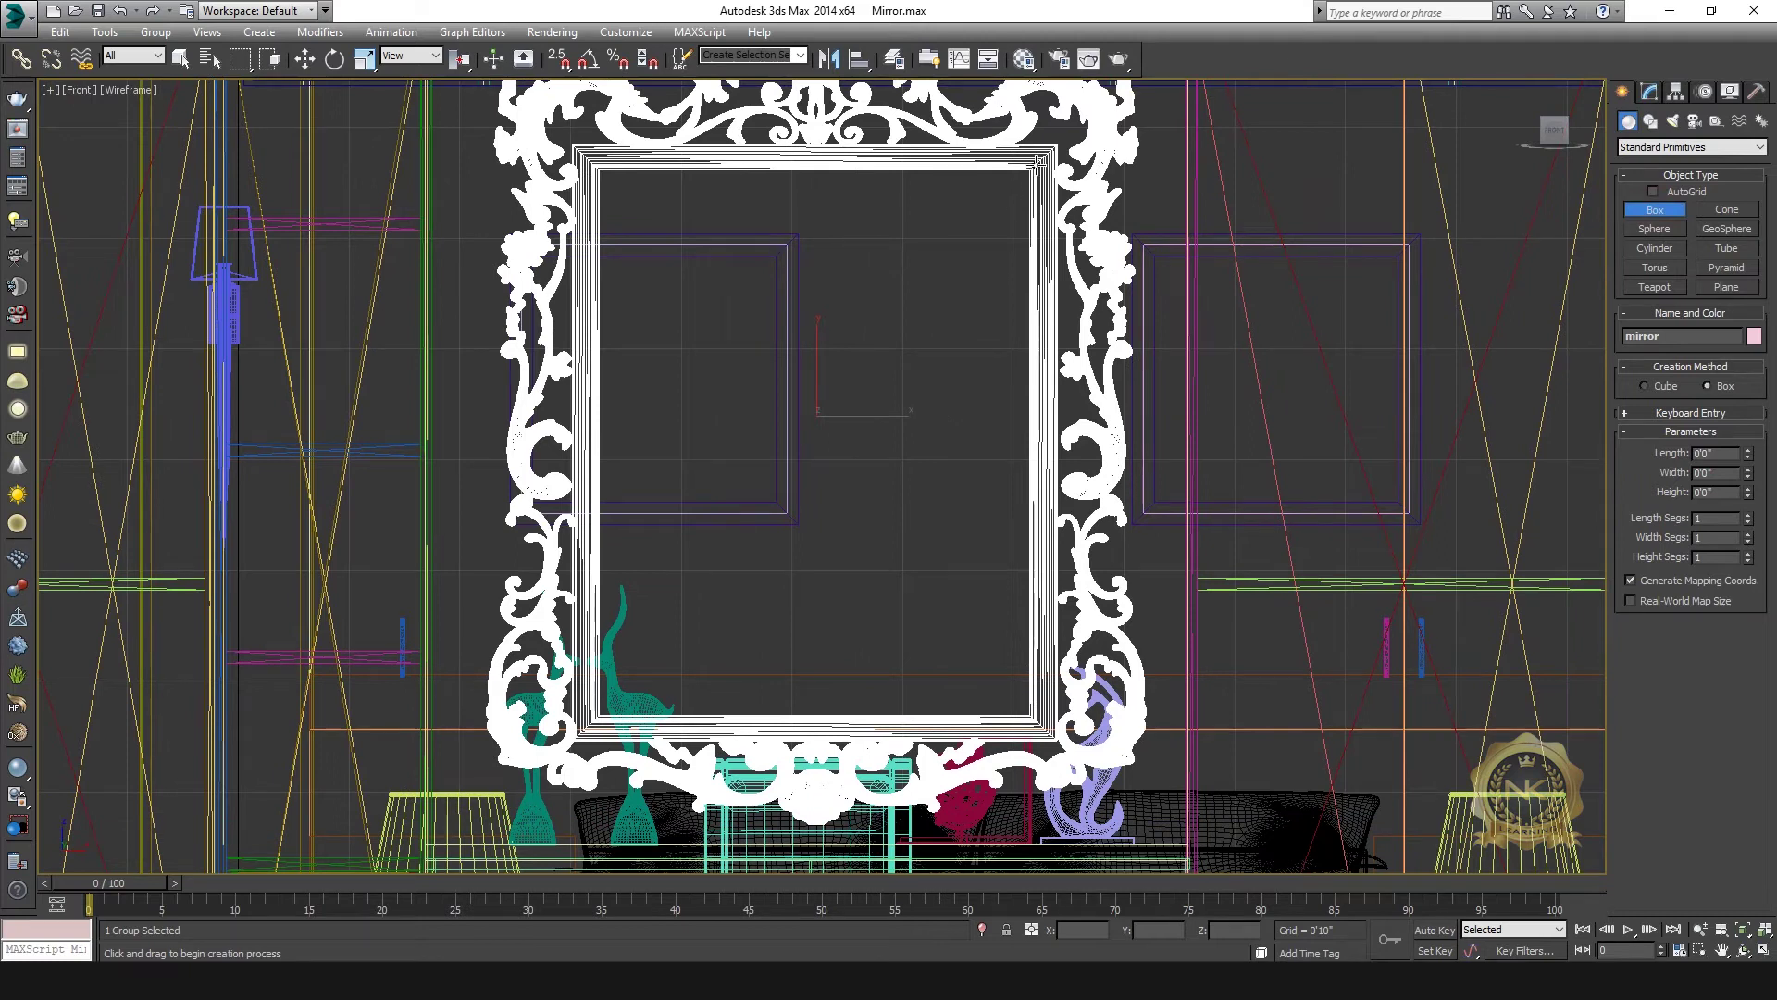
{"action": "left_click_drag", "start_coordinate": [1035, 165], "coordinate": [600, 713]}
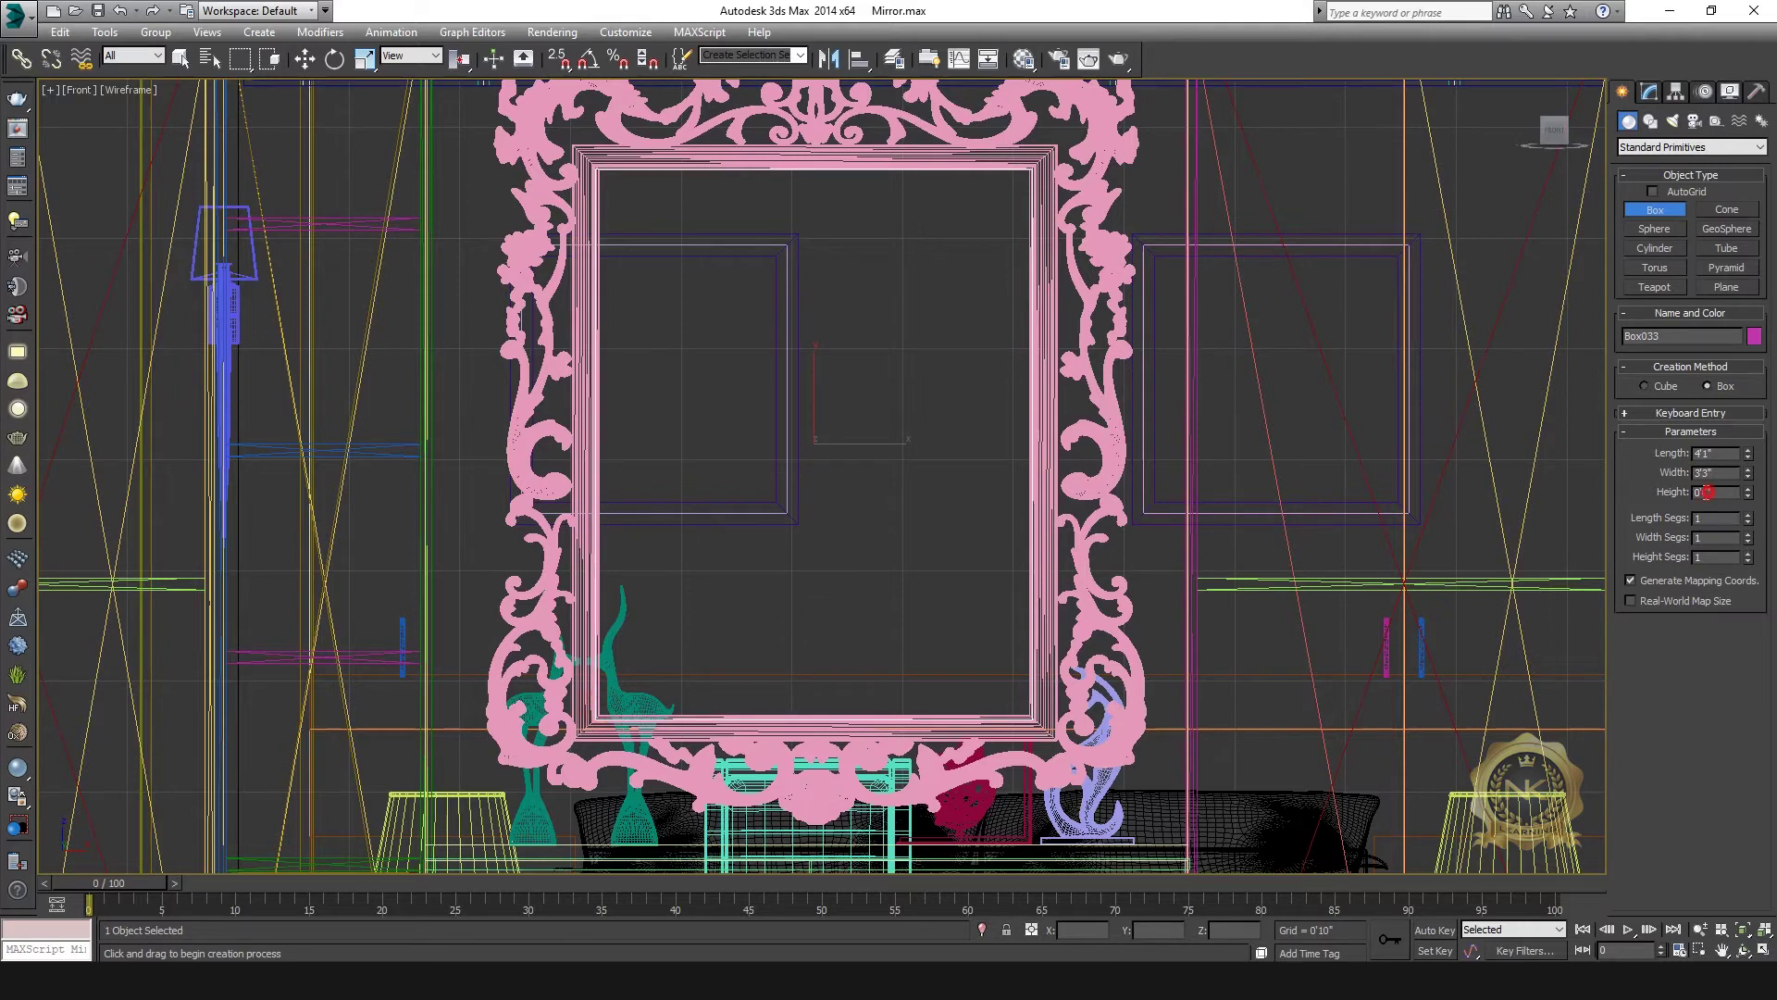
{"action": "double_click", "coordinate": [1706, 492]}
- Move the box along Y into the mirror frame in the Top view, and show it full-size in the camera view
{"action": "key", "text": "alt+w"}
{"action": "key", "text": "t"}
{"action": "key", "text": "alt+w"}
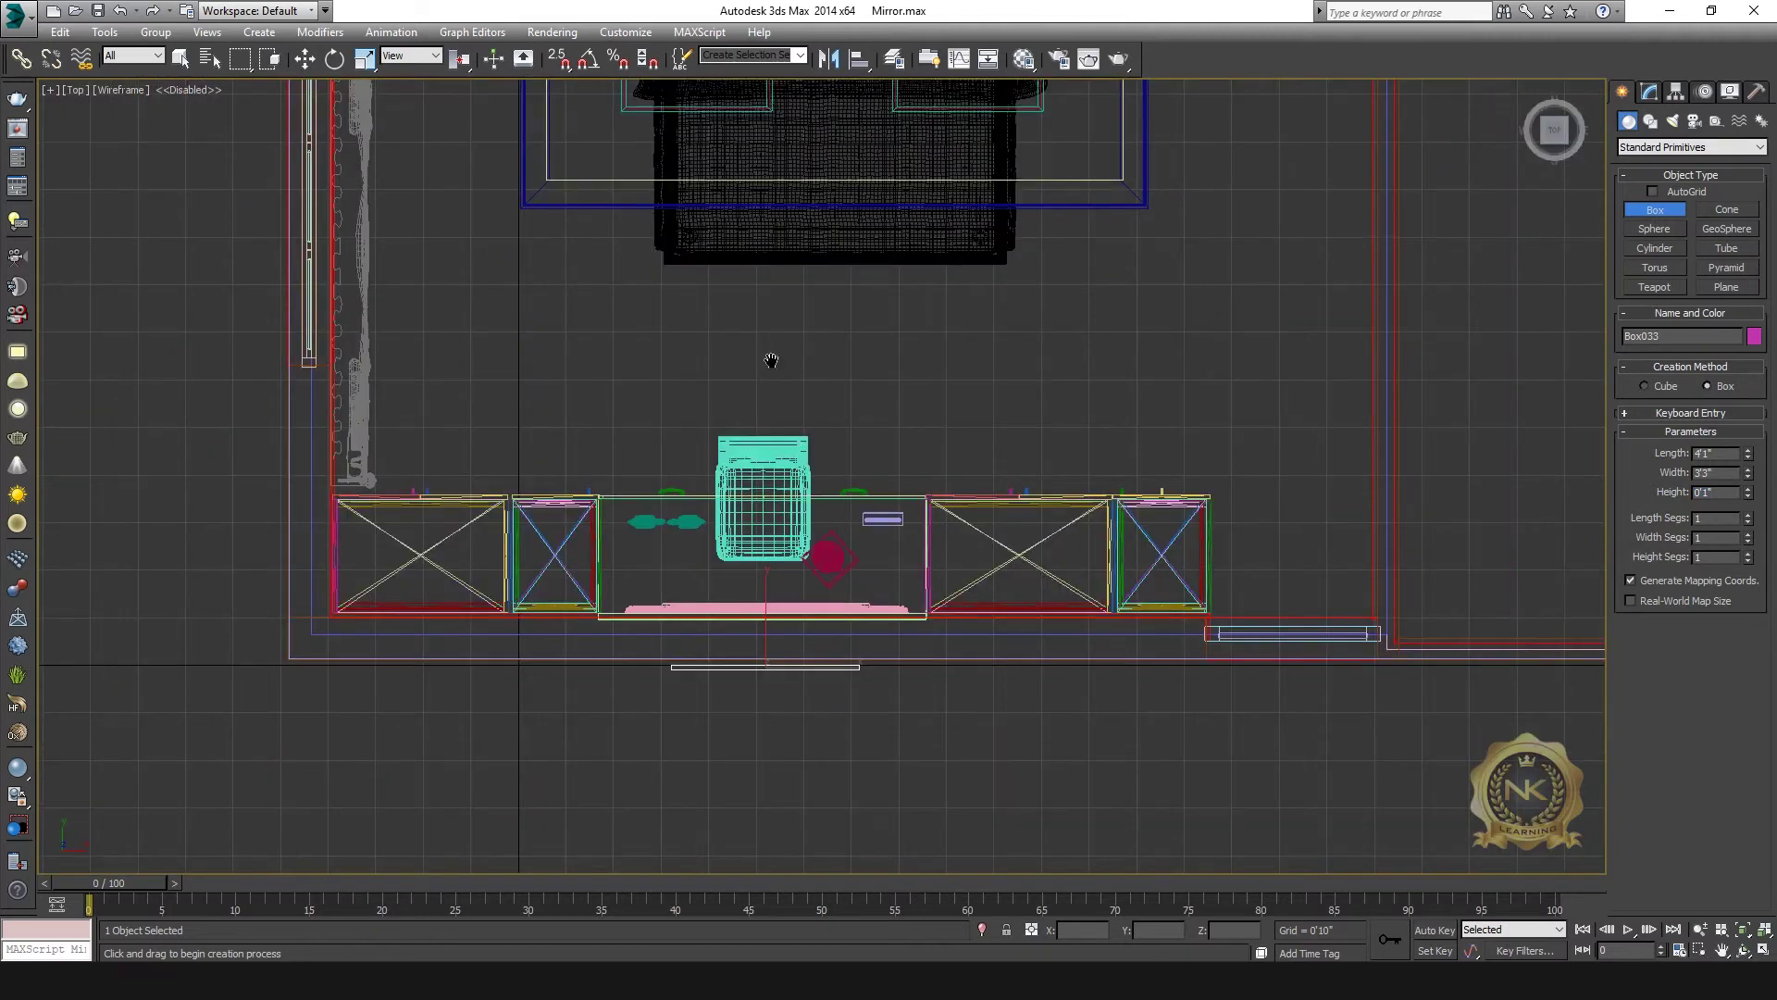
{"action": "key", "text": "w"}
{"action": "scroll", "coordinate": [796, 658], "scroll_direction": "up", "scroll_amount": 6}
{"action": "middle_click_drag", "start_coordinate": [729, 553], "coordinate": [873, 730]}
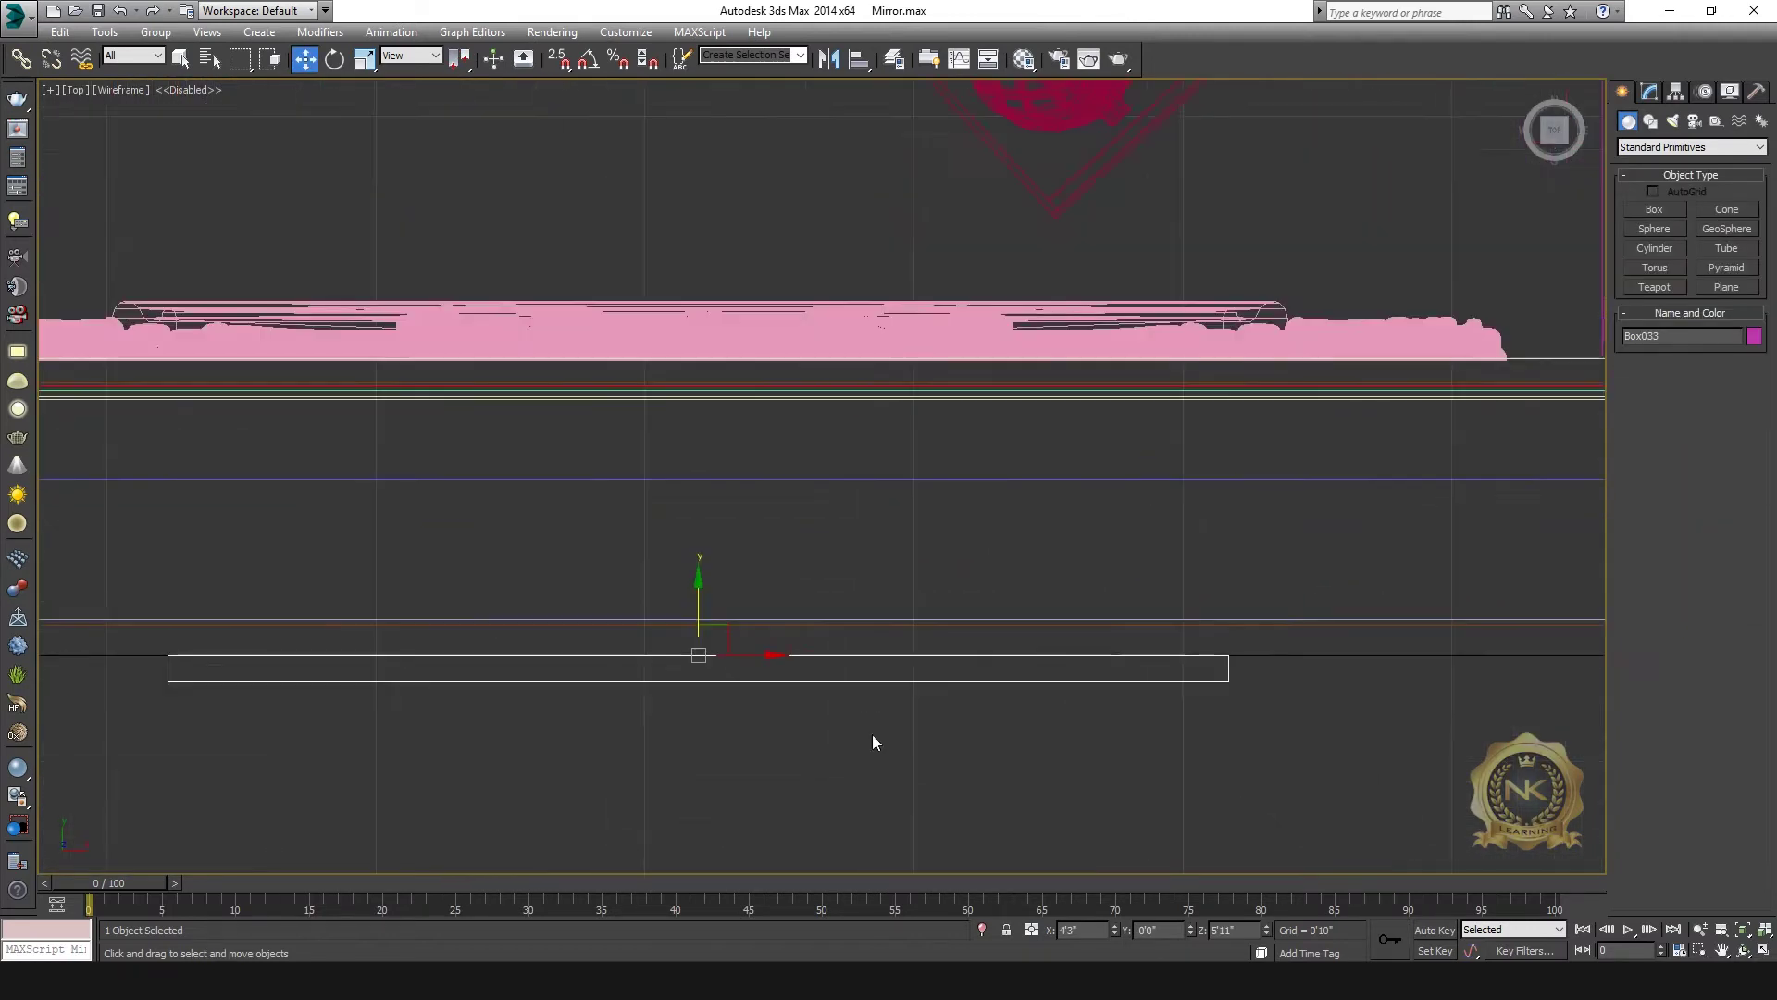
{"action": "scroll", "coordinate": [793, 614], "scroll_direction": "down", "scroll_amount": 2}
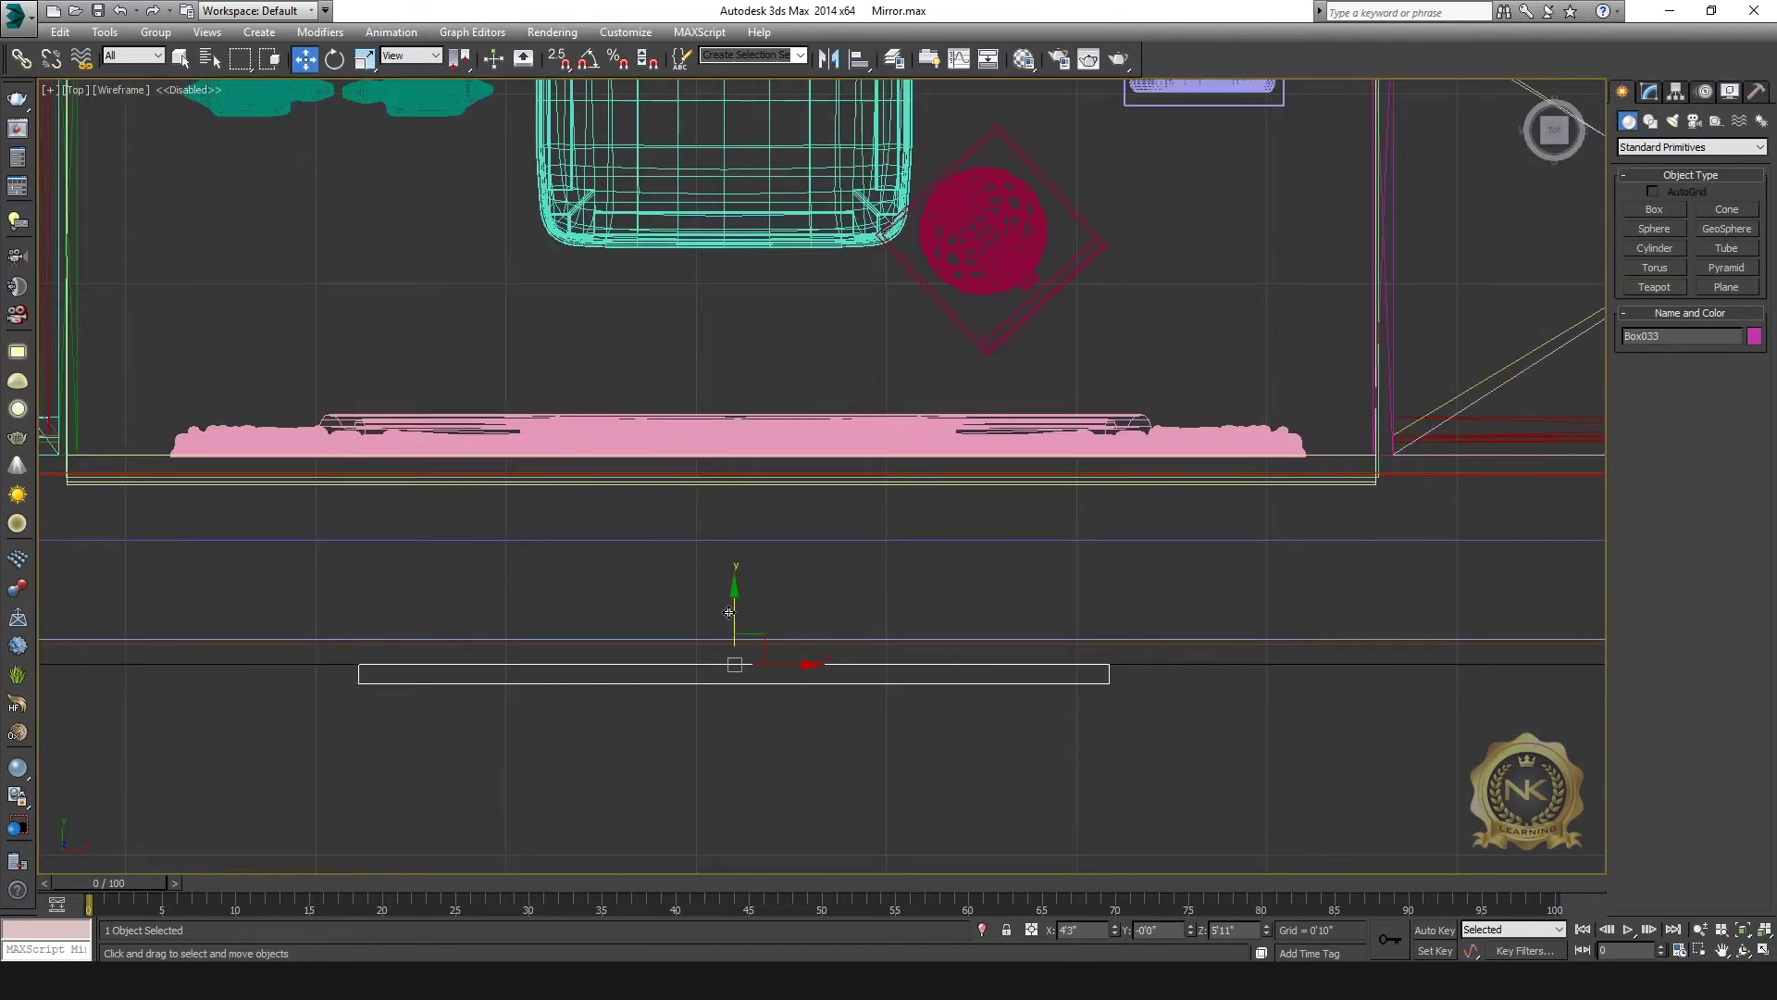
{"action": "left_click_drag", "start_coordinate": [730, 610], "coordinate": [733, 386]}
{"action": "key", "text": "alt+w"}
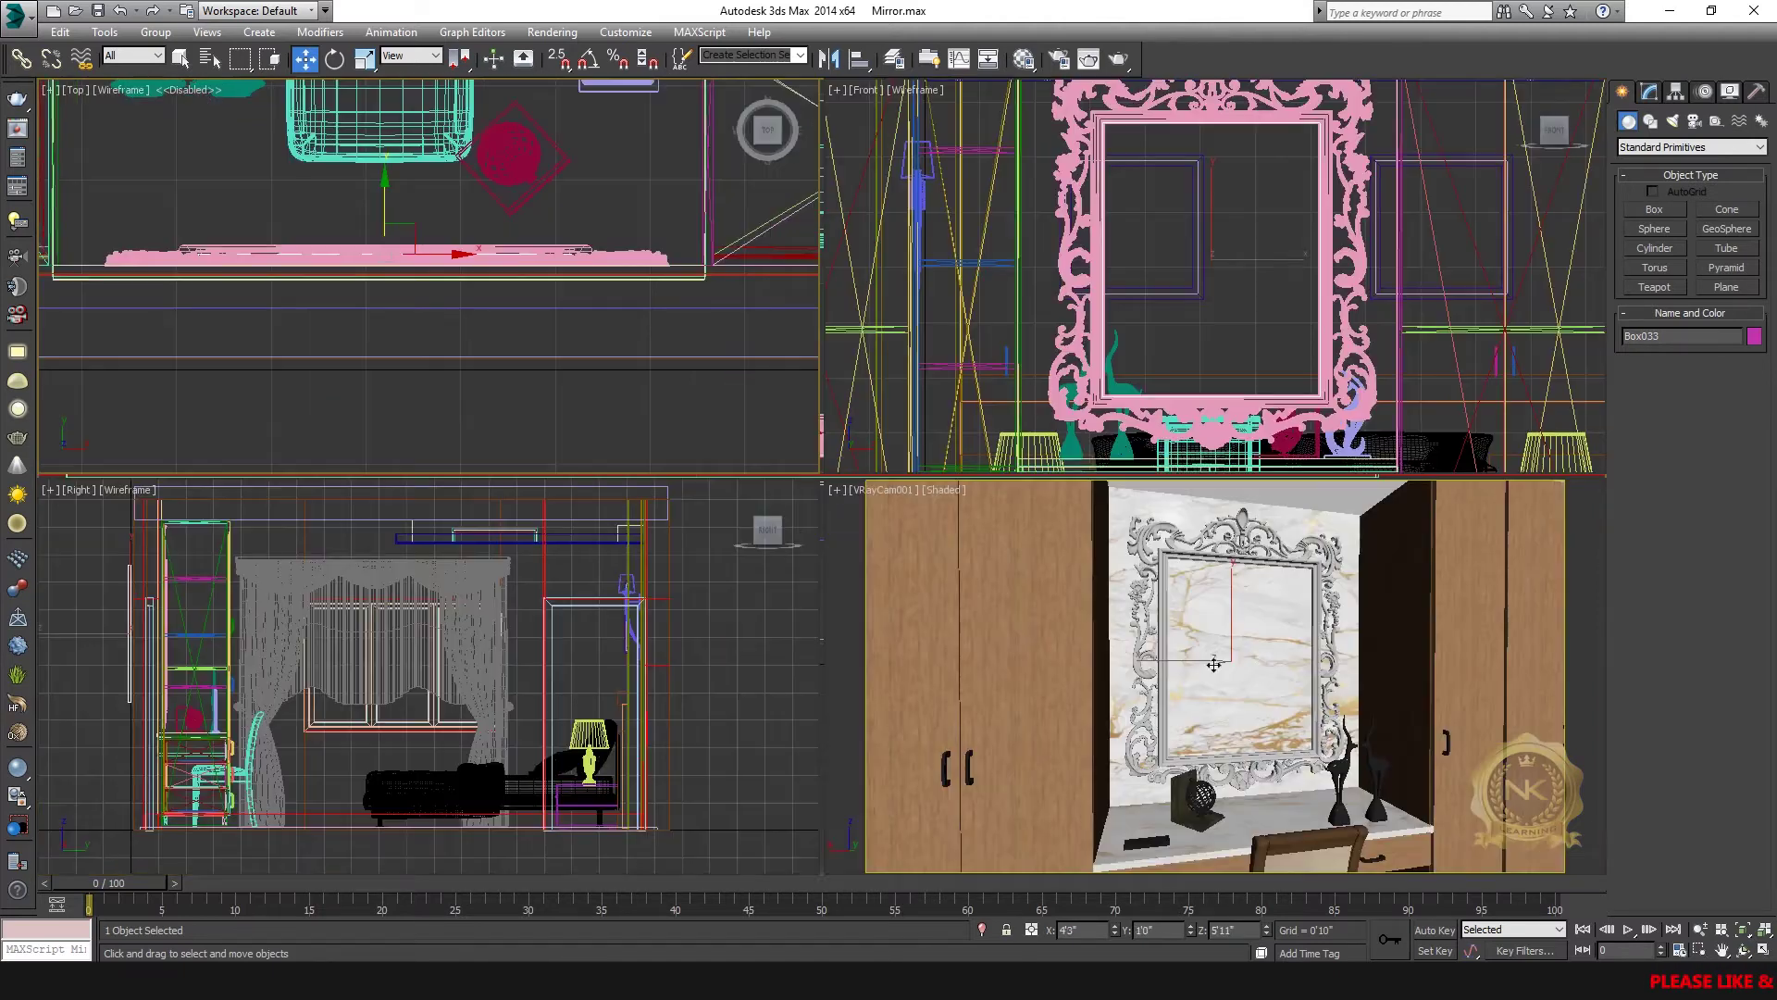
{"action": "left_click", "coordinate": [1248, 658]}
{"action": "key", "text": "alt+w"}
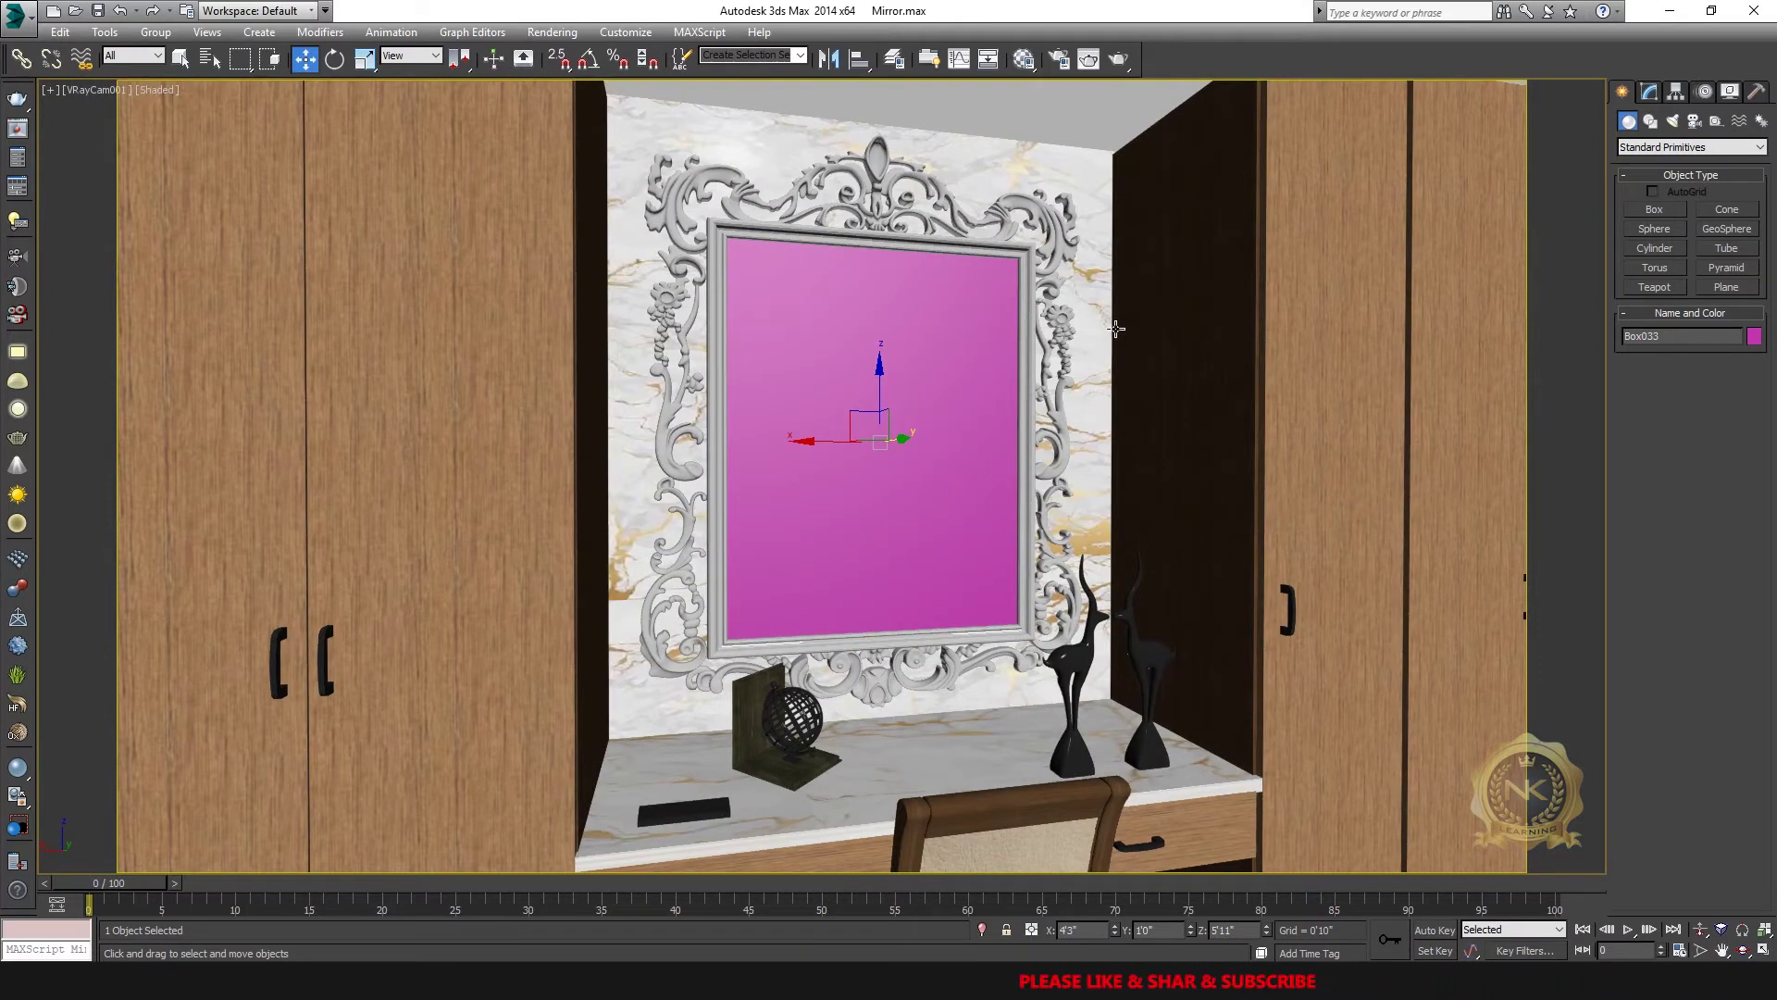
- Open the Material Editor and name the material in the first sample slot Mirror
{"action": "key", "text": "m"}
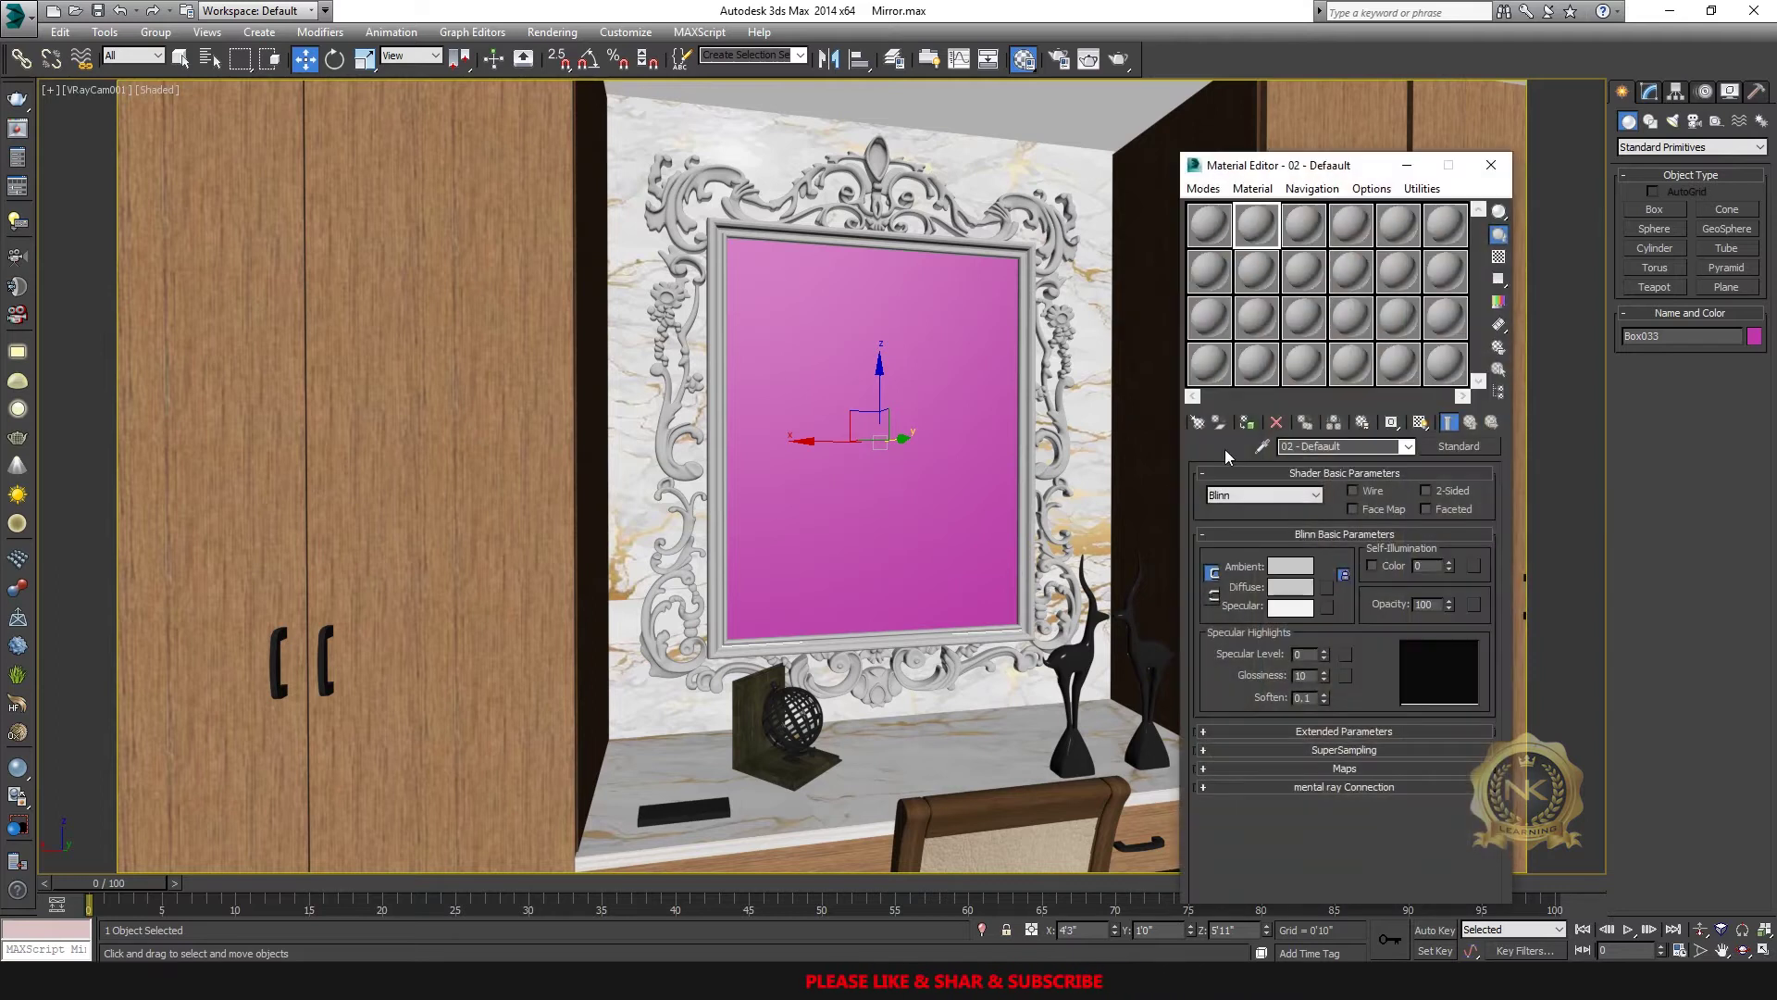
{"action": "left_click", "coordinate": [1204, 188]}
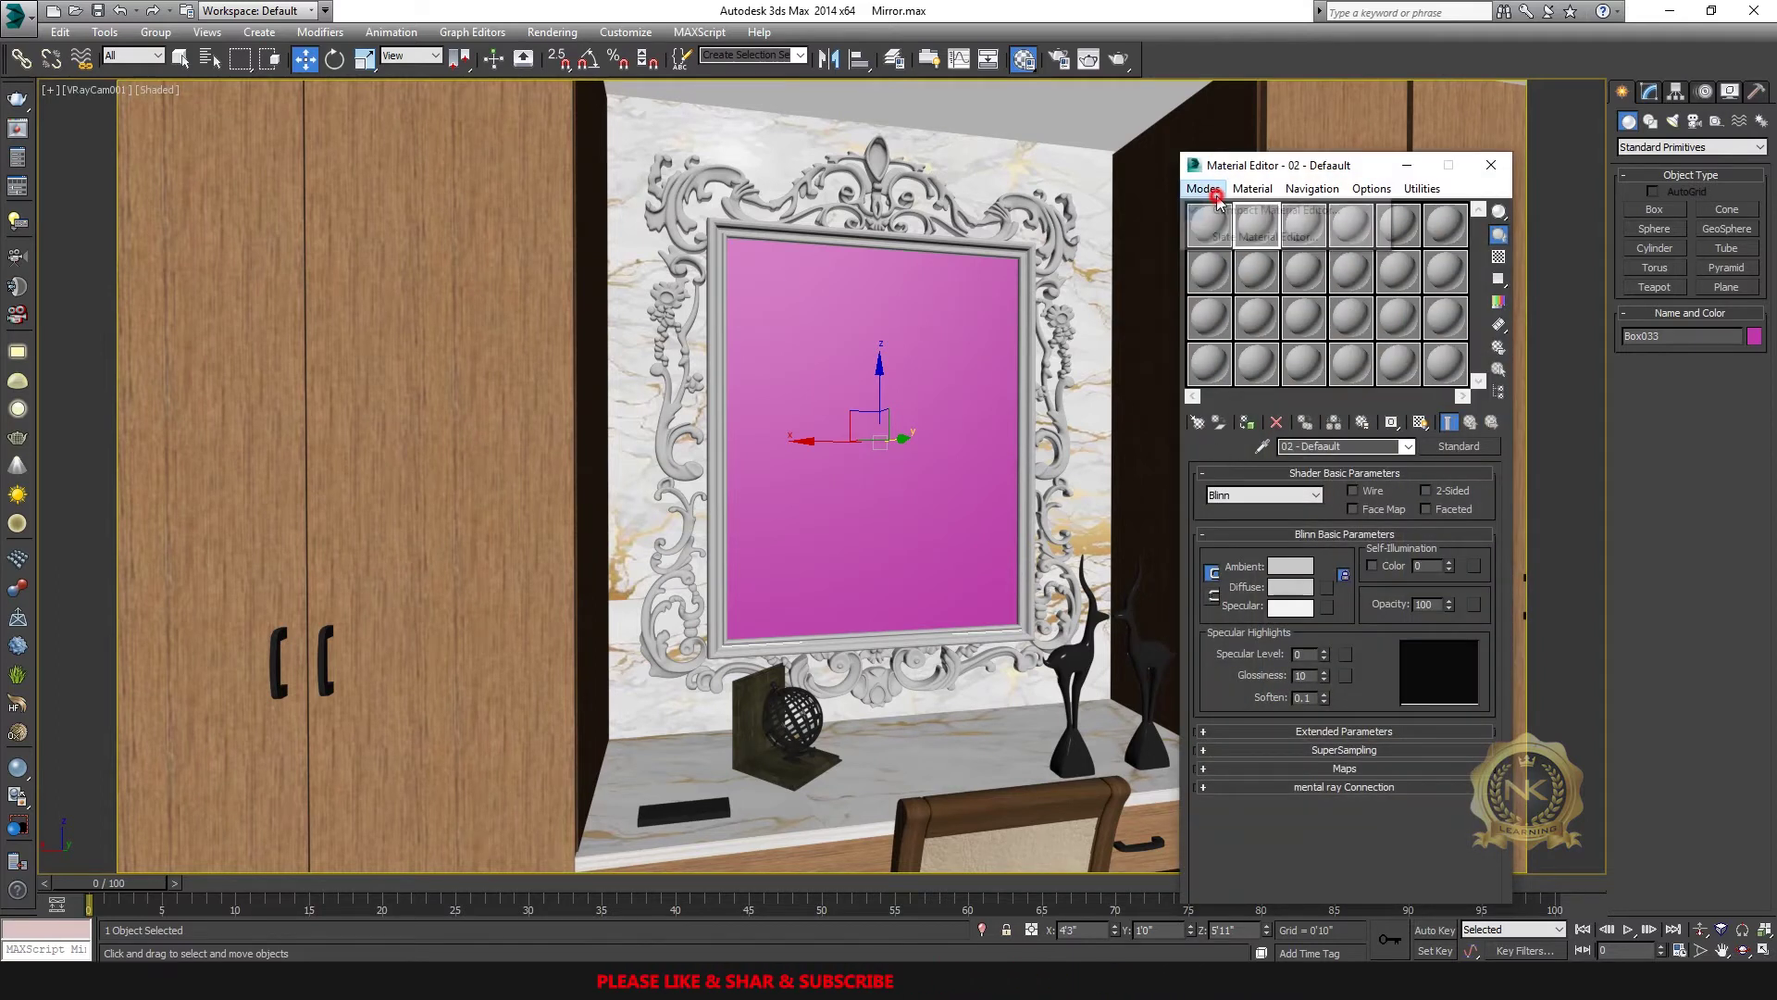
{"action": "left_click", "coordinate": [1204, 188]}
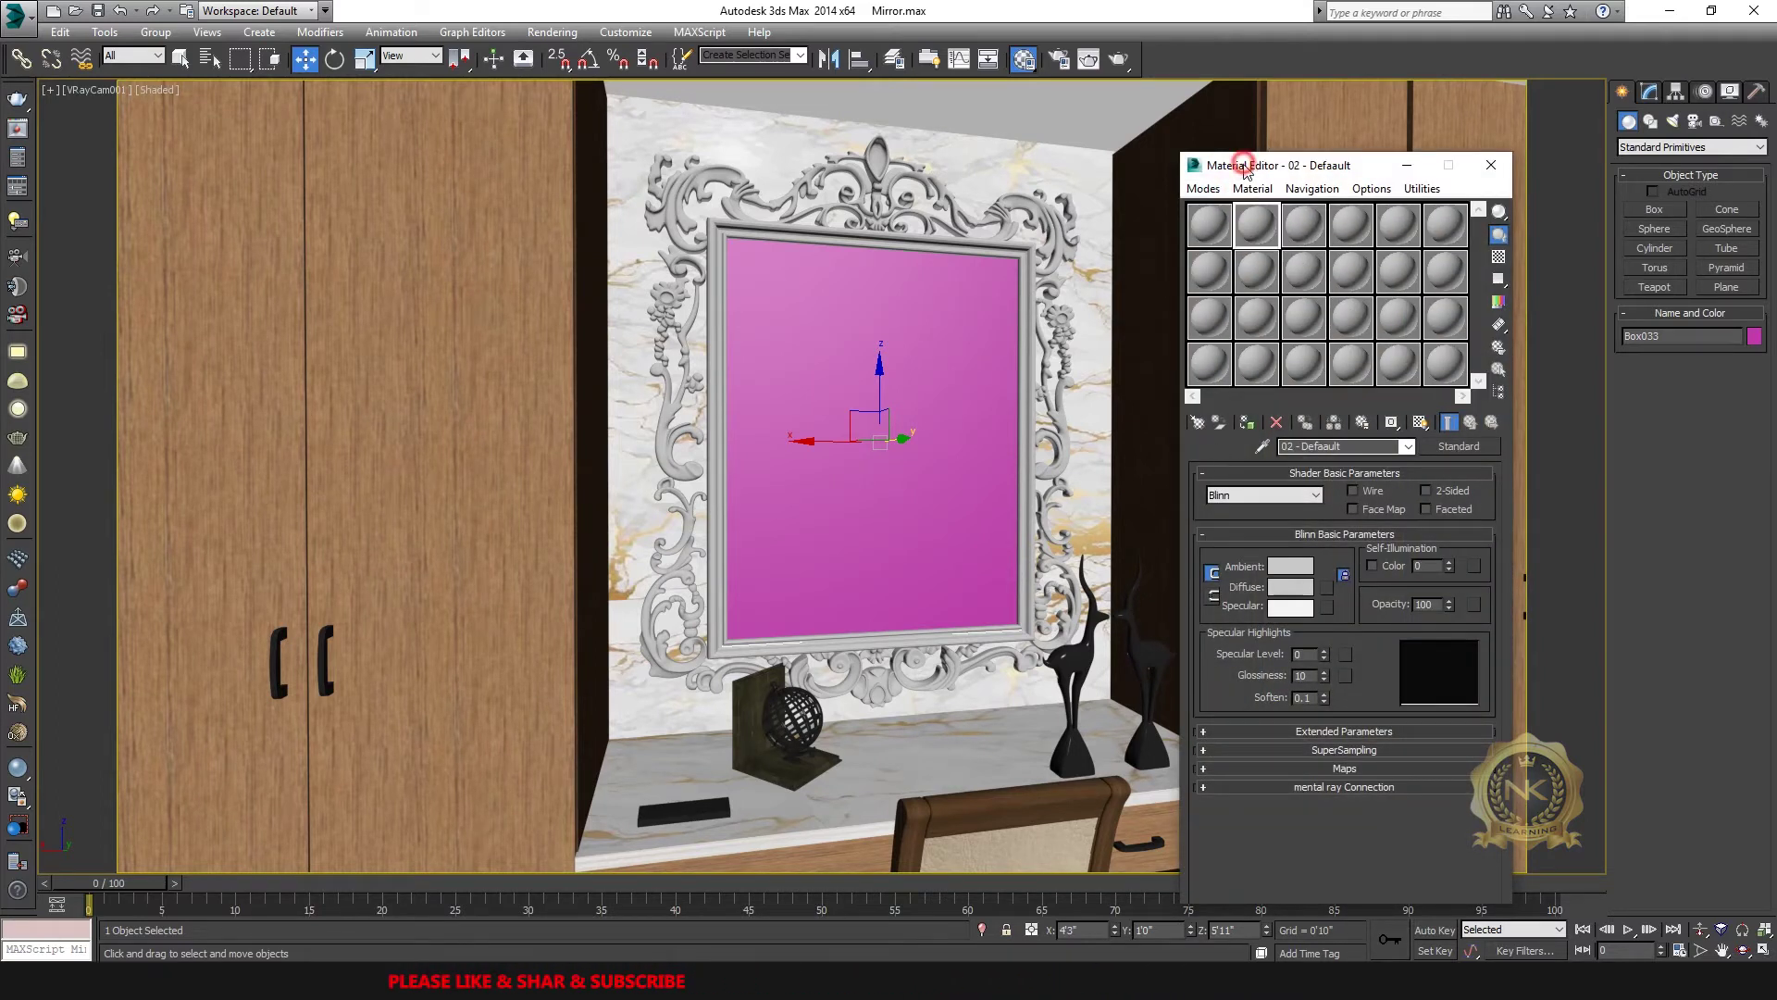
{"action": "left_click", "coordinate": [1209, 225]}
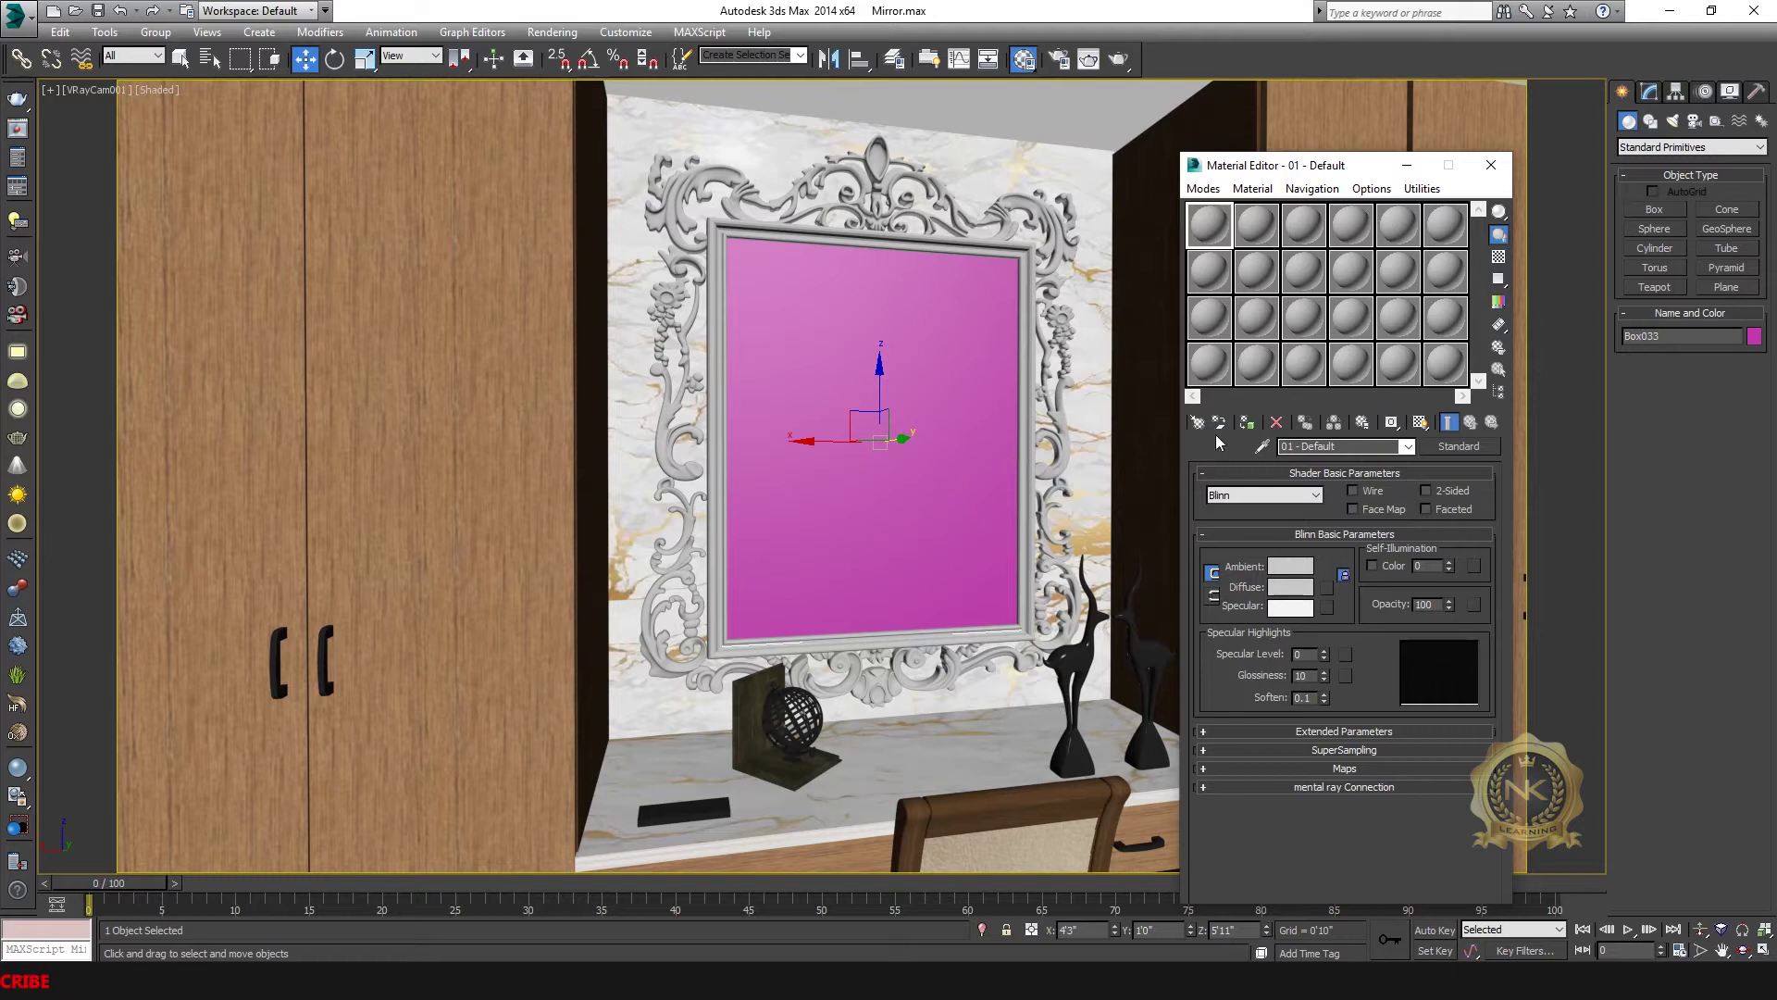
{"action": "left_click", "coordinate": [1357, 445]}
{"action": "type", "text": "Mirror"}
- Change the Mirror material's type from Standard to VRayMtl
{"action": "left_click", "coordinate": [1455, 447]}
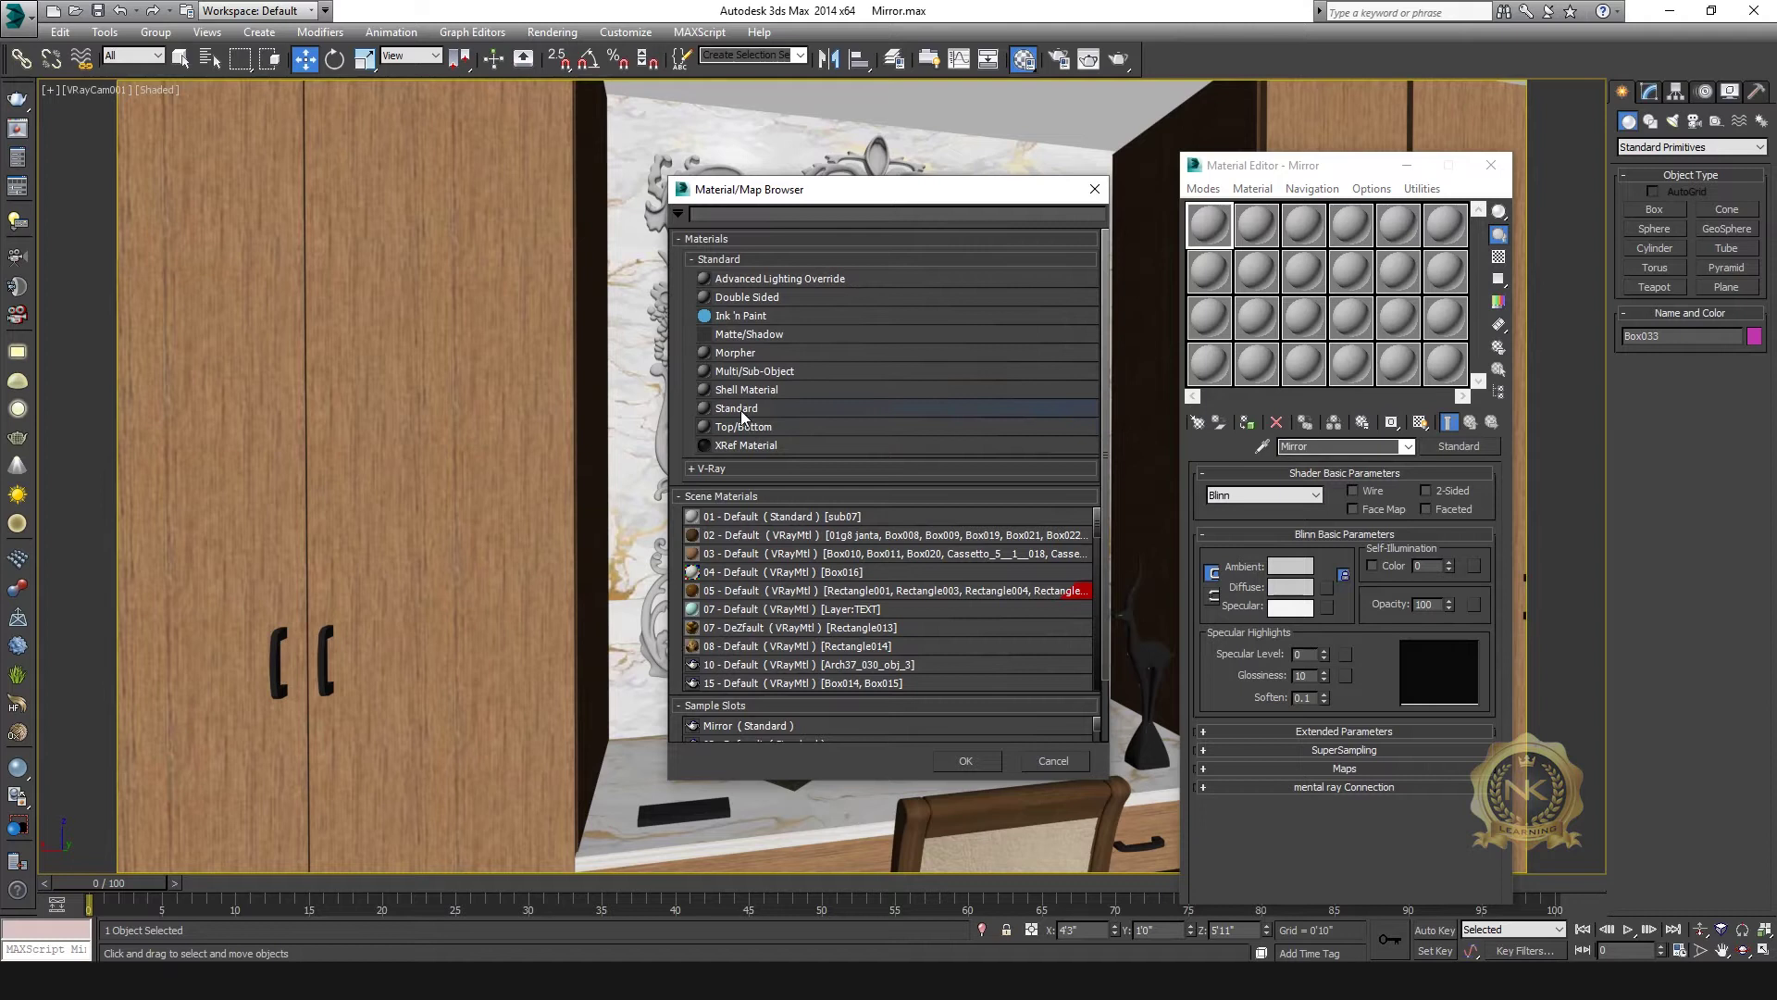
{"action": "left_click", "coordinate": [718, 262]}
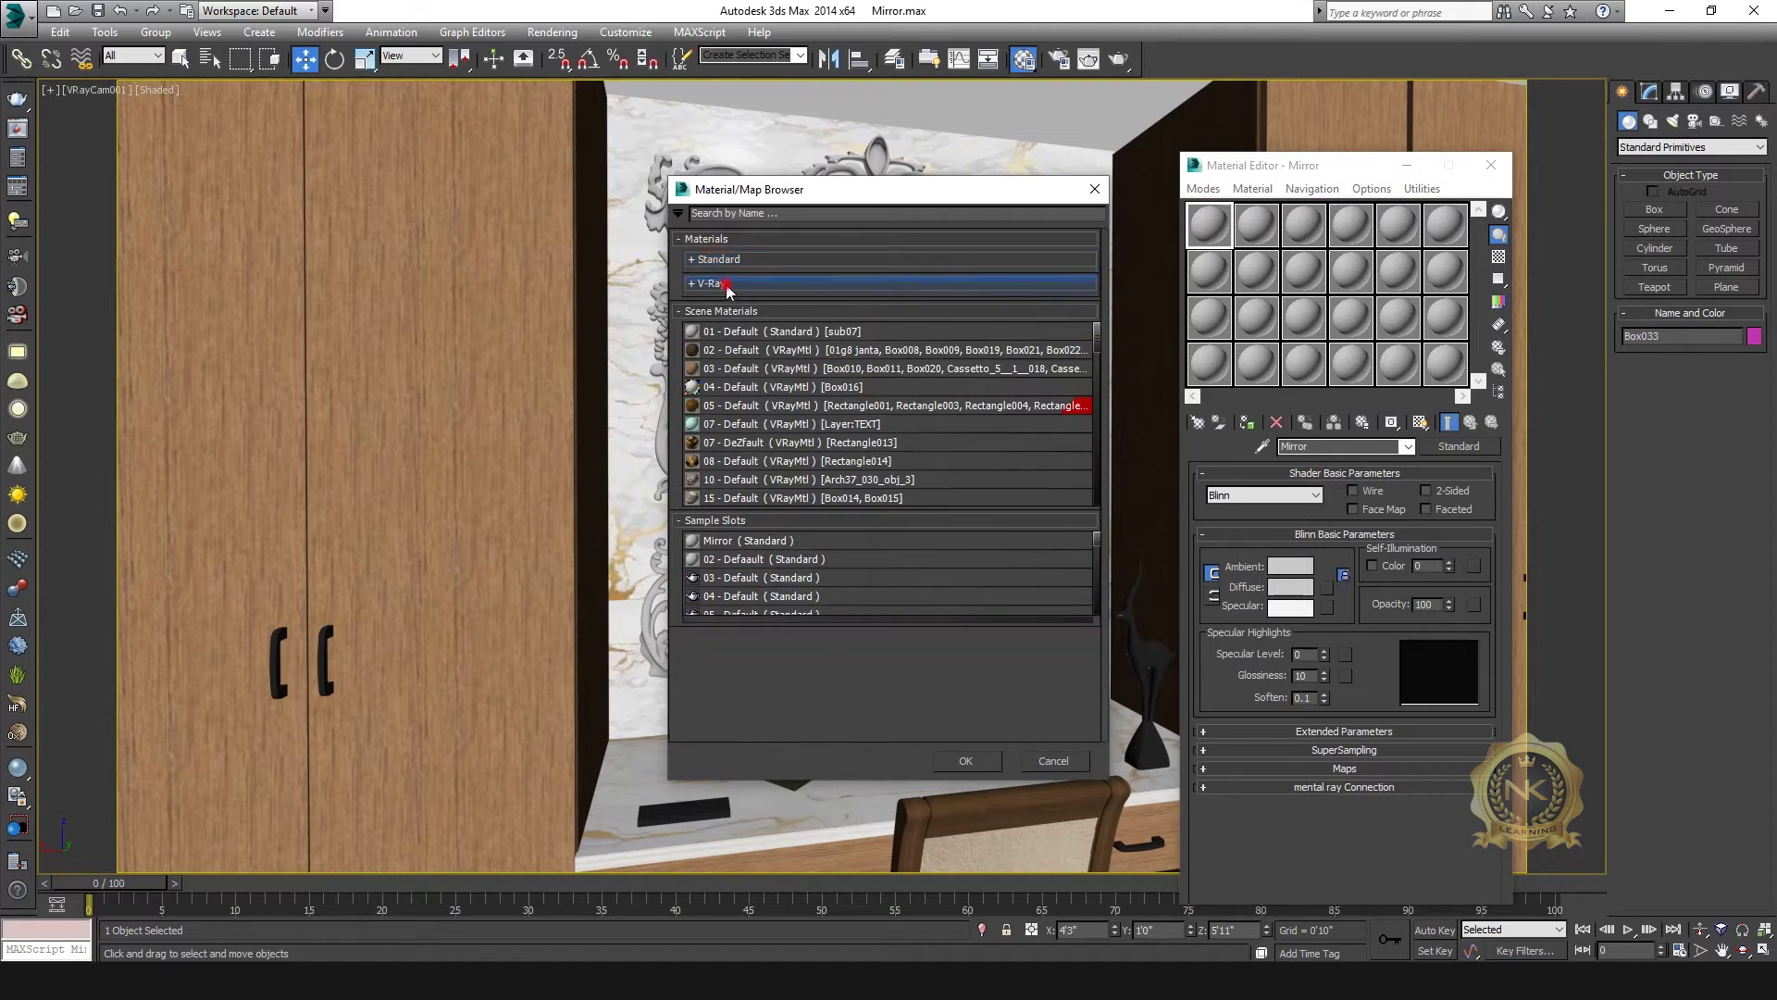
{"action": "left_click", "coordinate": [725, 285]}
{"action": "double_click", "coordinate": [759, 506]}
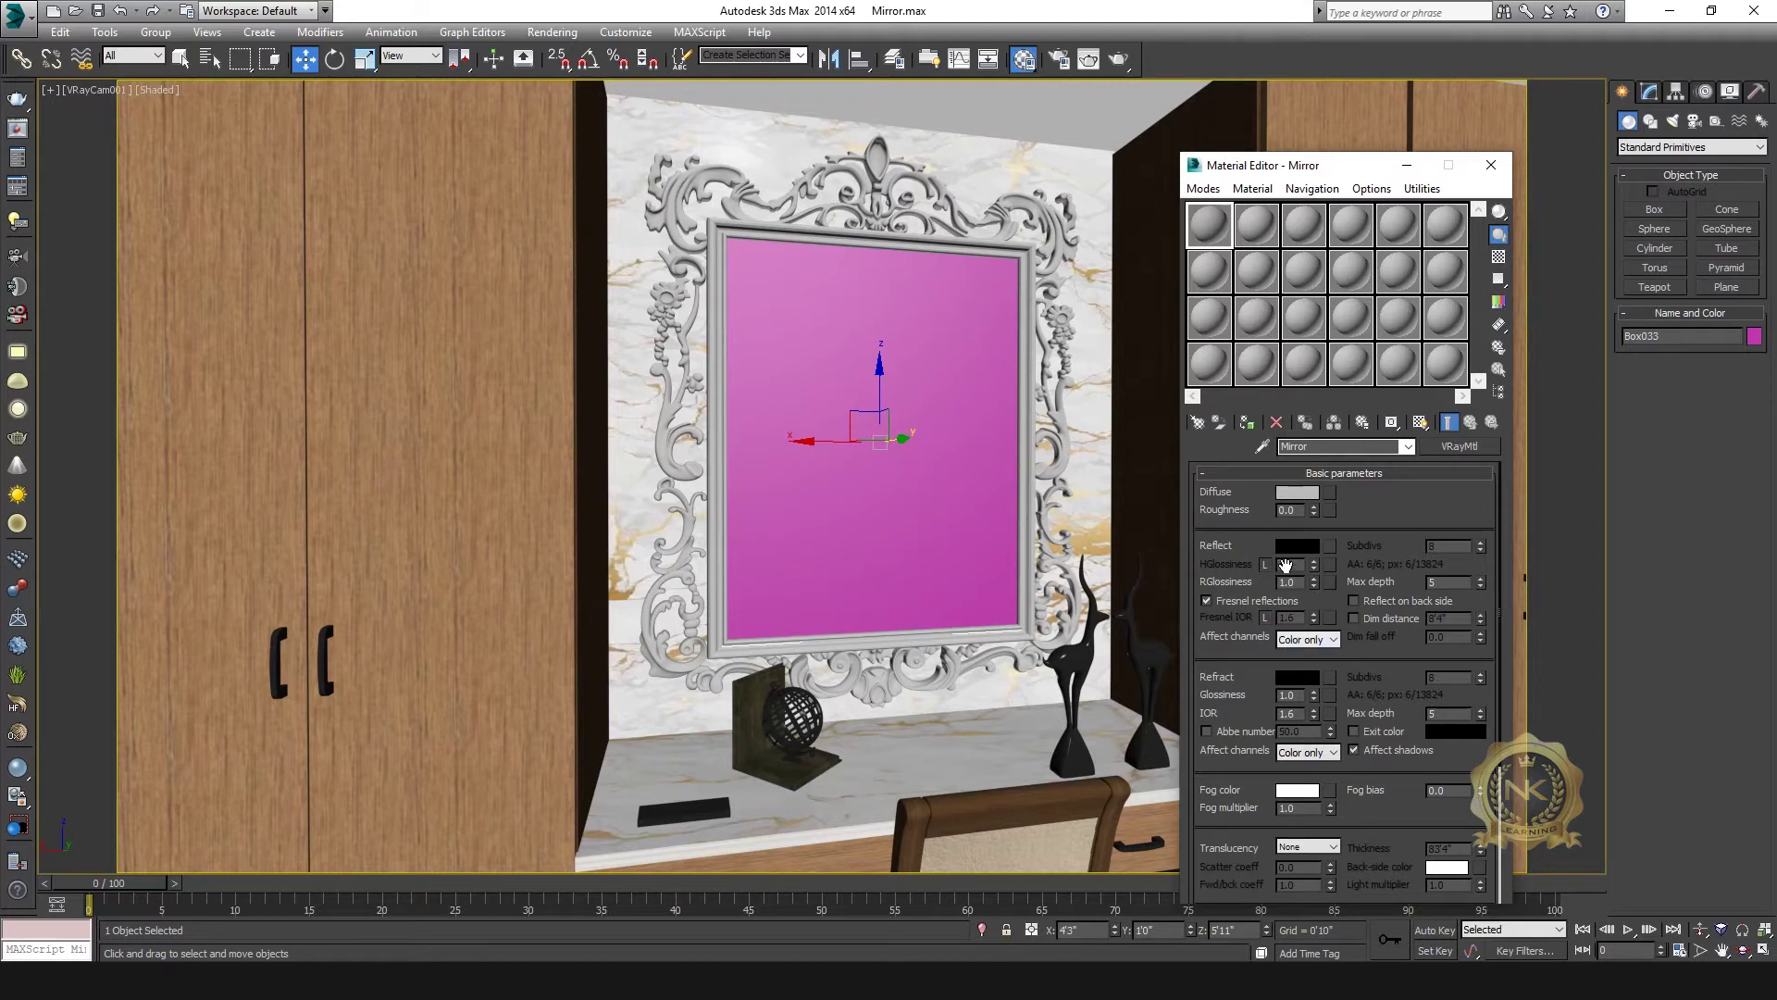
- Set the Mirror material's diffuse colour to black with a value of 0
{"action": "left_click", "coordinate": [1305, 492]}
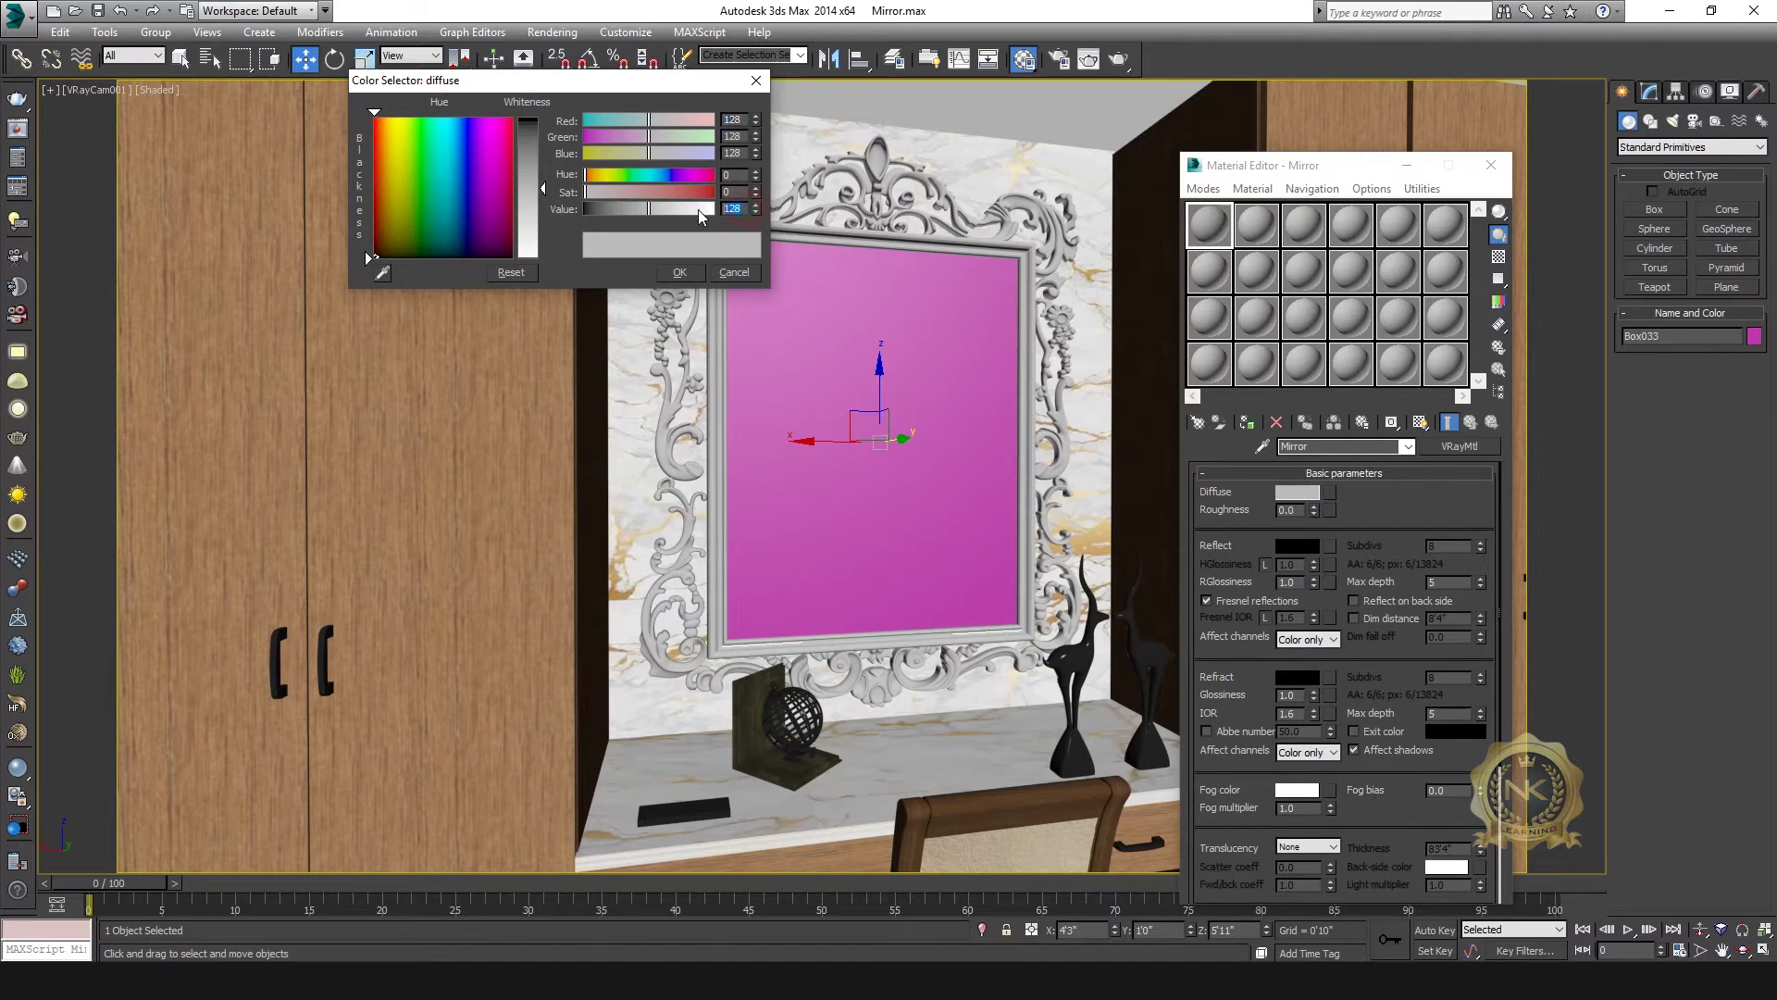
{"action": "type", "text": "0"}
{"action": "key", "text": "Return"}
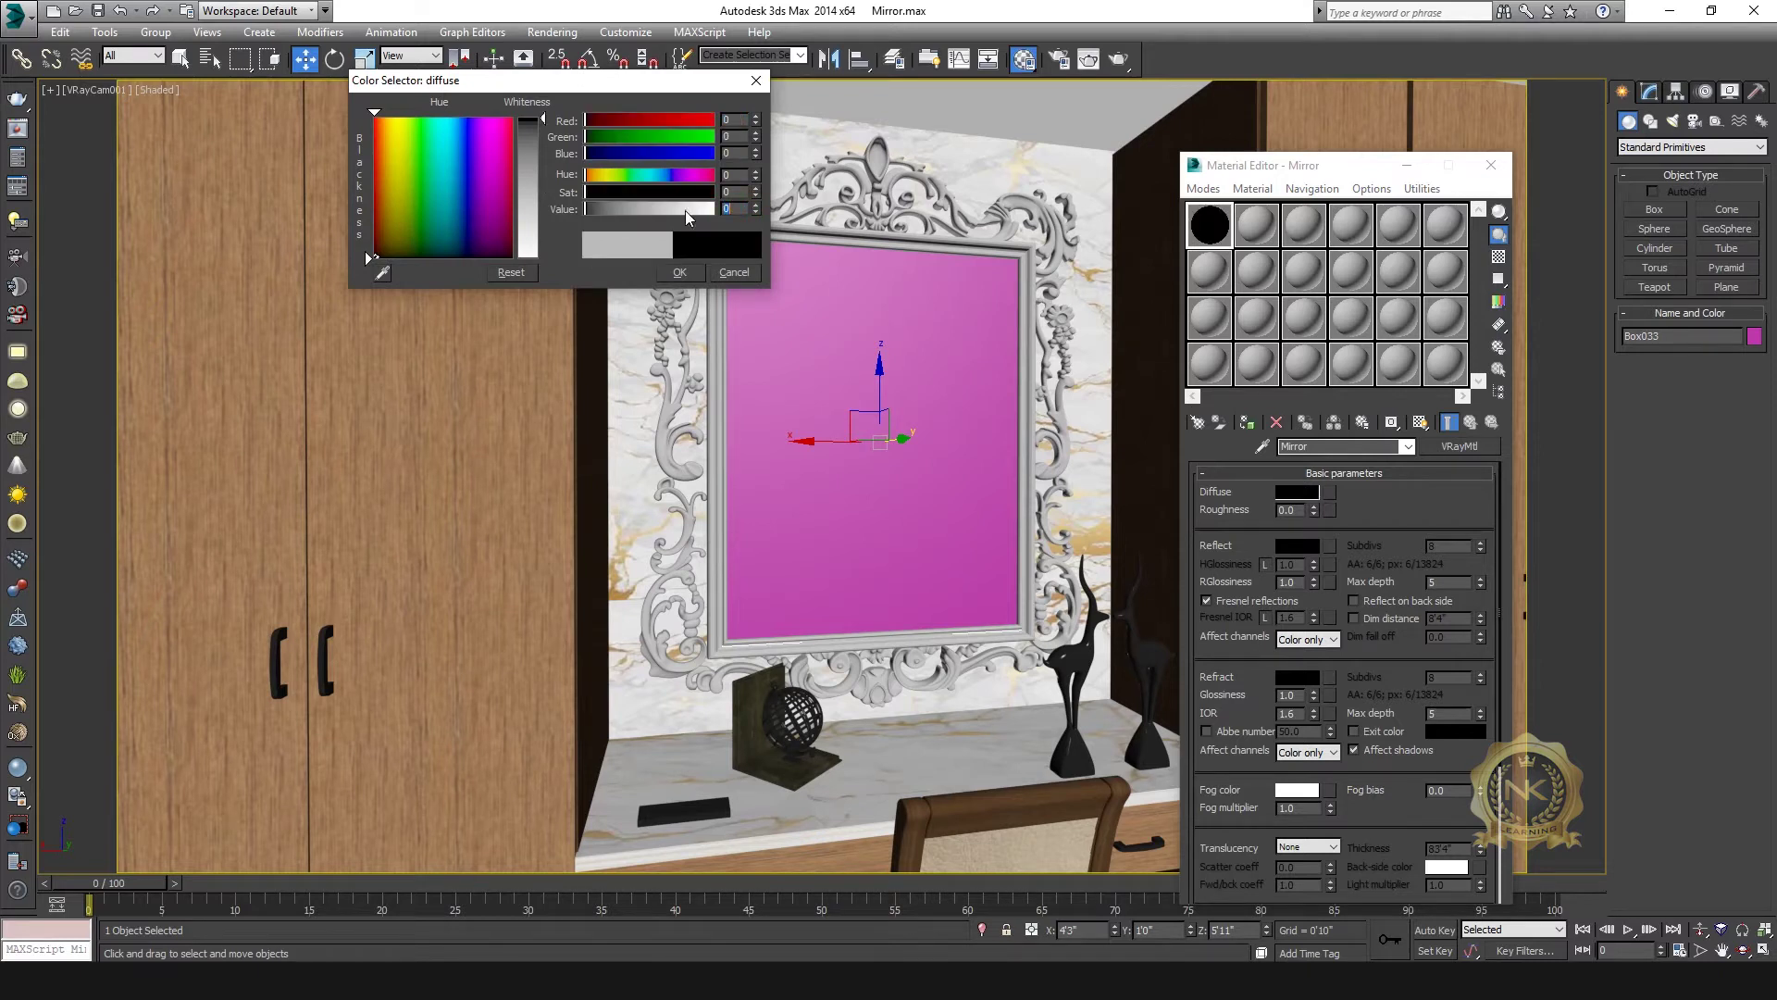
{"action": "left_click", "coordinate": [683, 272]}
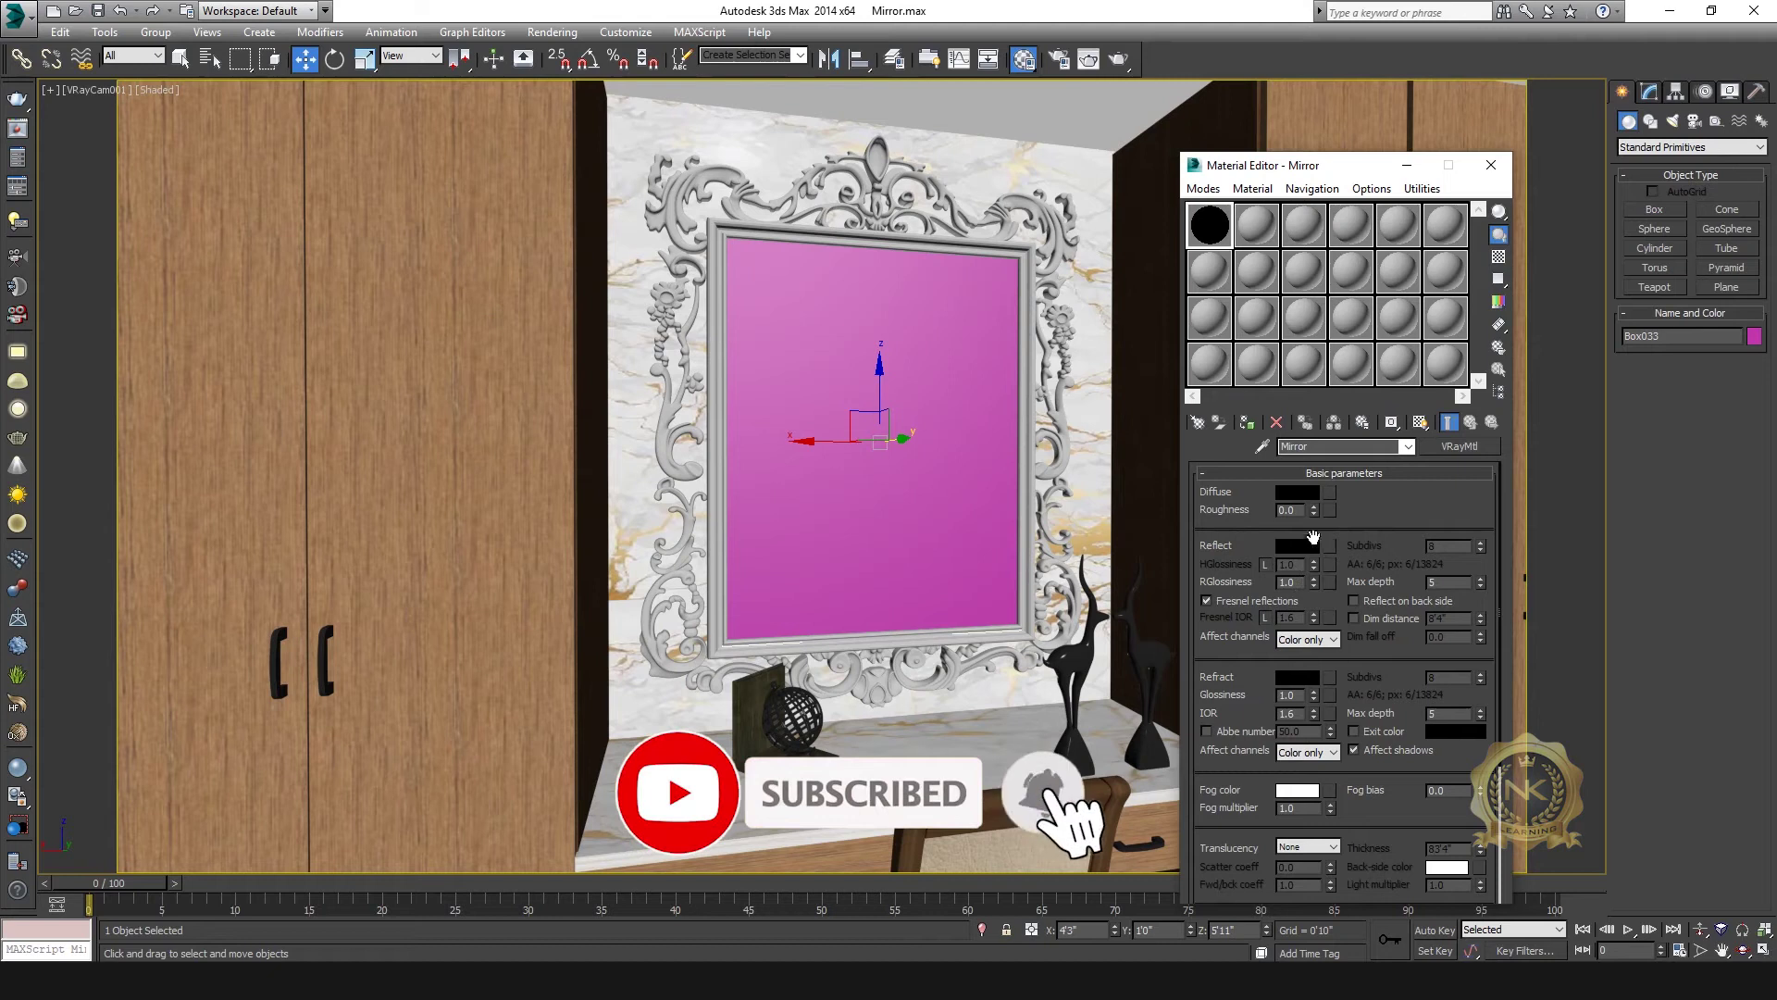
- Set the Mirror material's diffuse colour to a tan tone with red 165, green 114 and blue 54
{"action": "left_click", "coordinate": [1306, 492]}
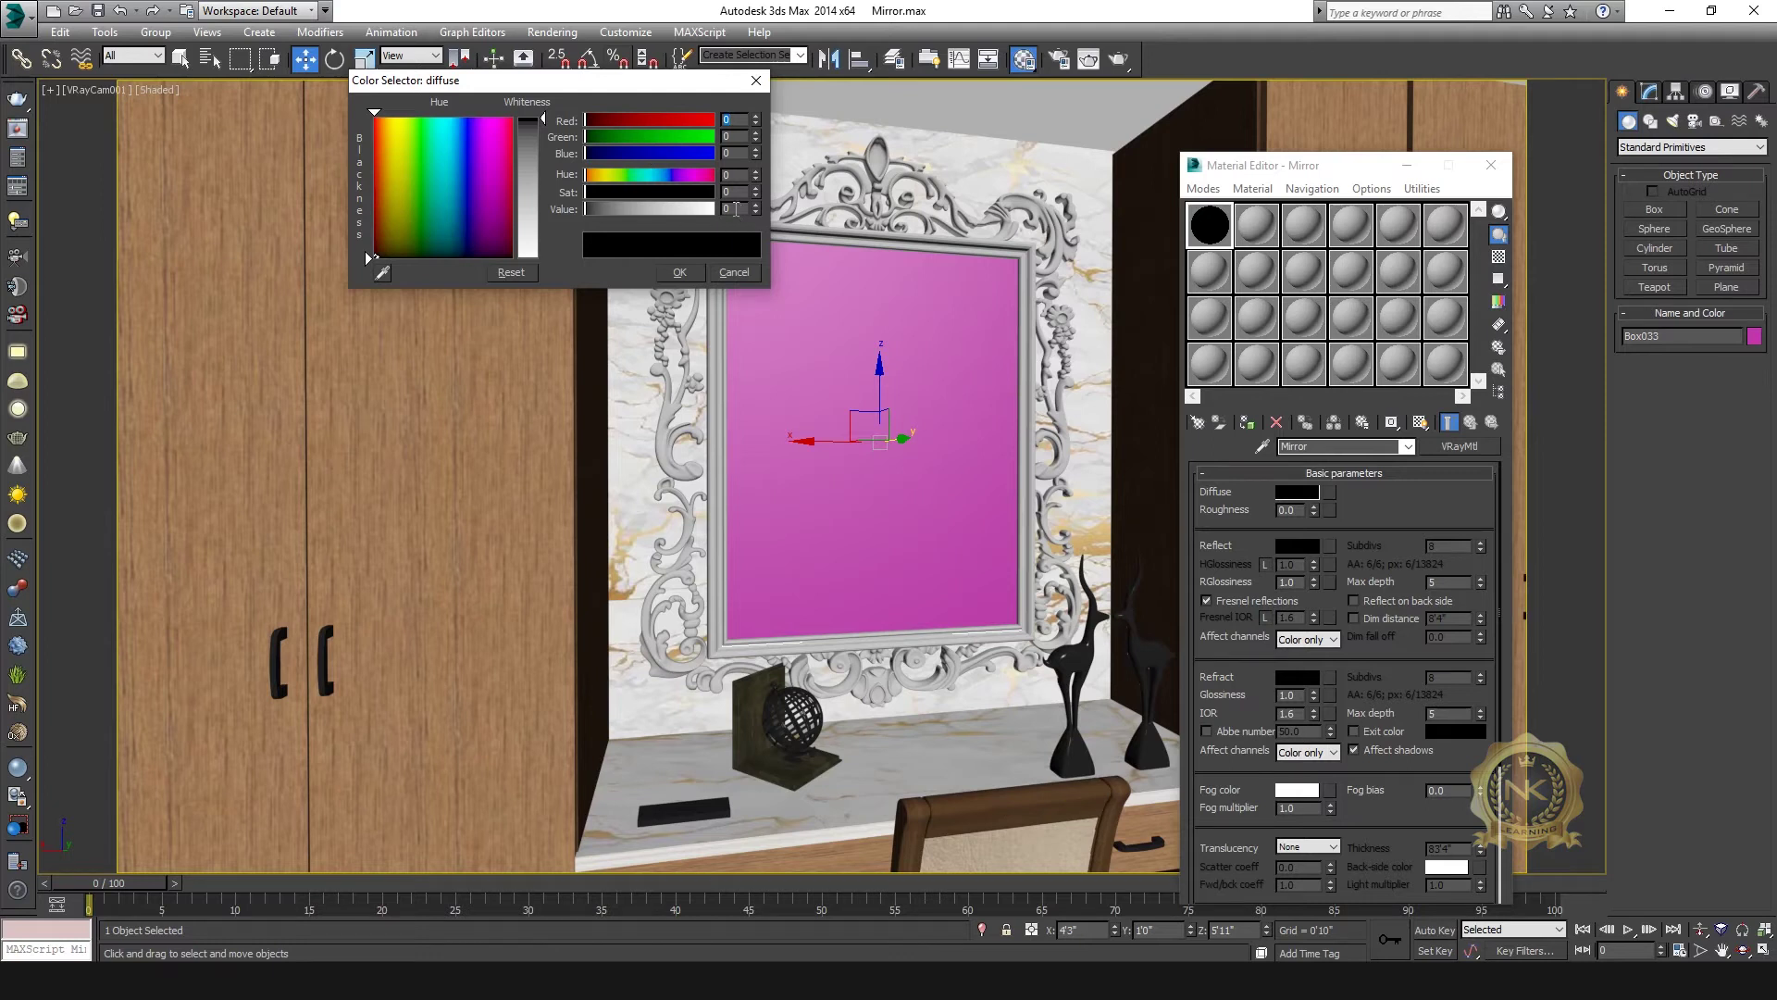
{"action": "left_click", "coordinate": [736, 120]}
{"action": "key", "text": "Tab"}
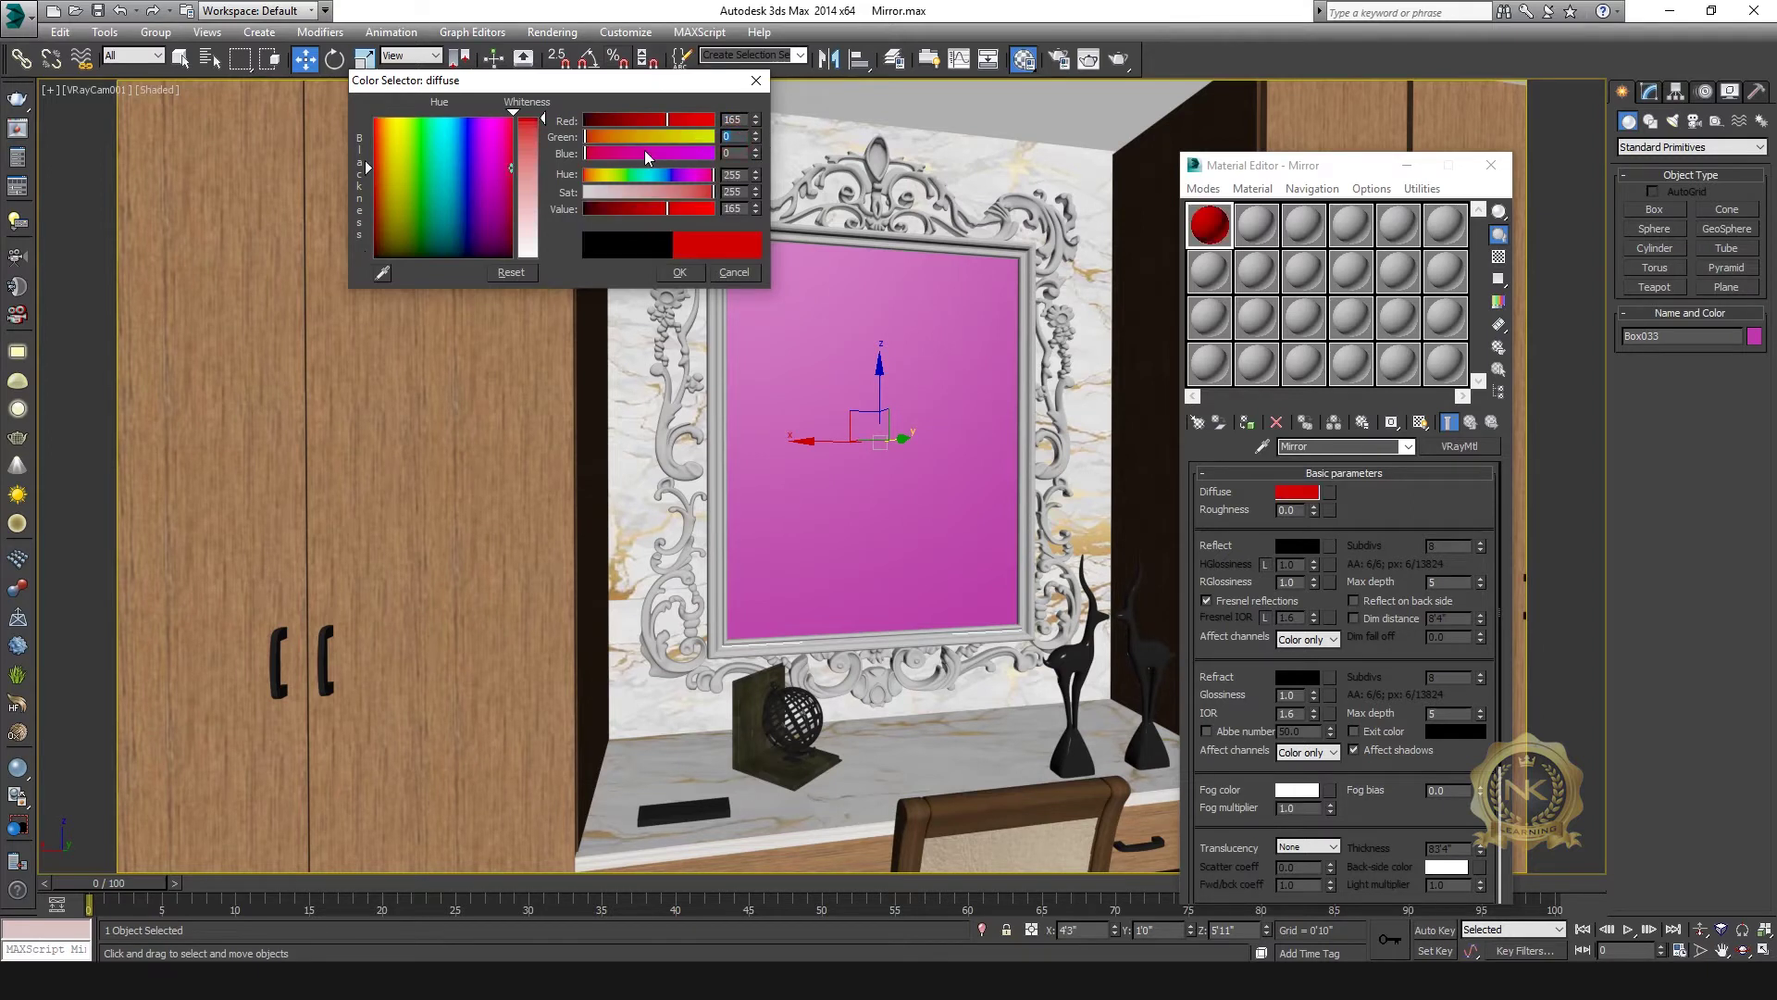
{"action": "type", "text": "114"}
{"action": "left_click", "coordinate": [730, 154]}
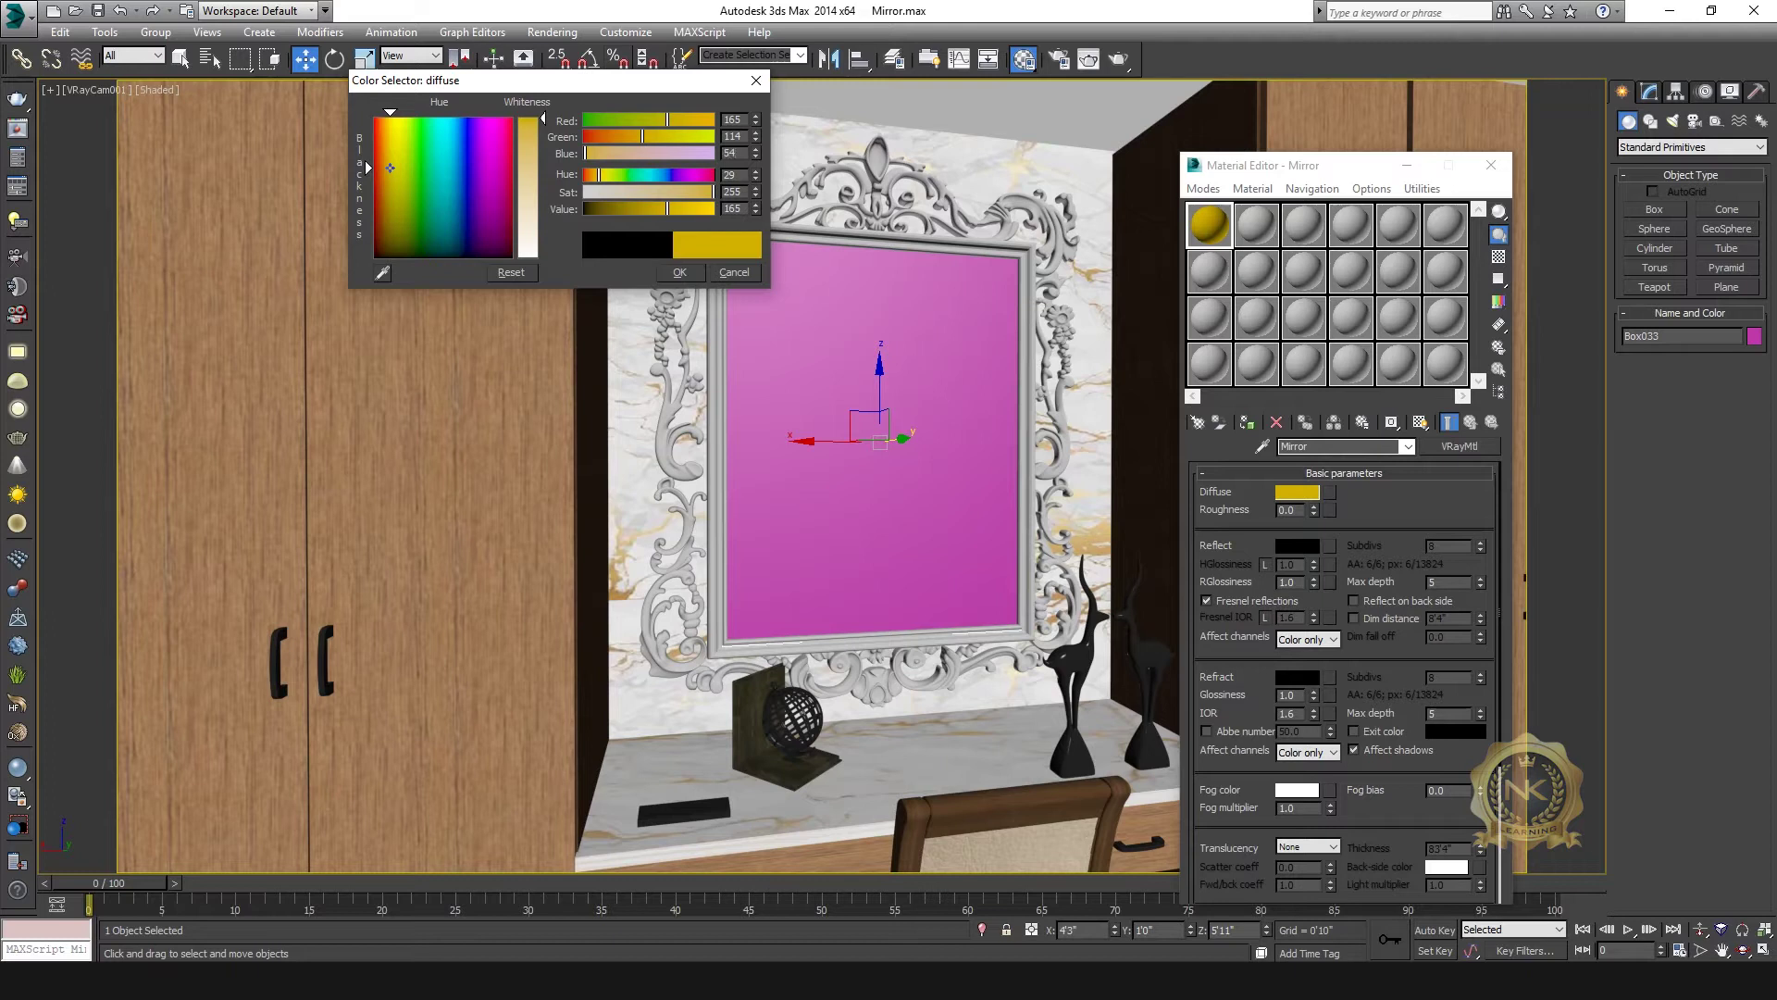
{"action": "key", "text": "Return"}
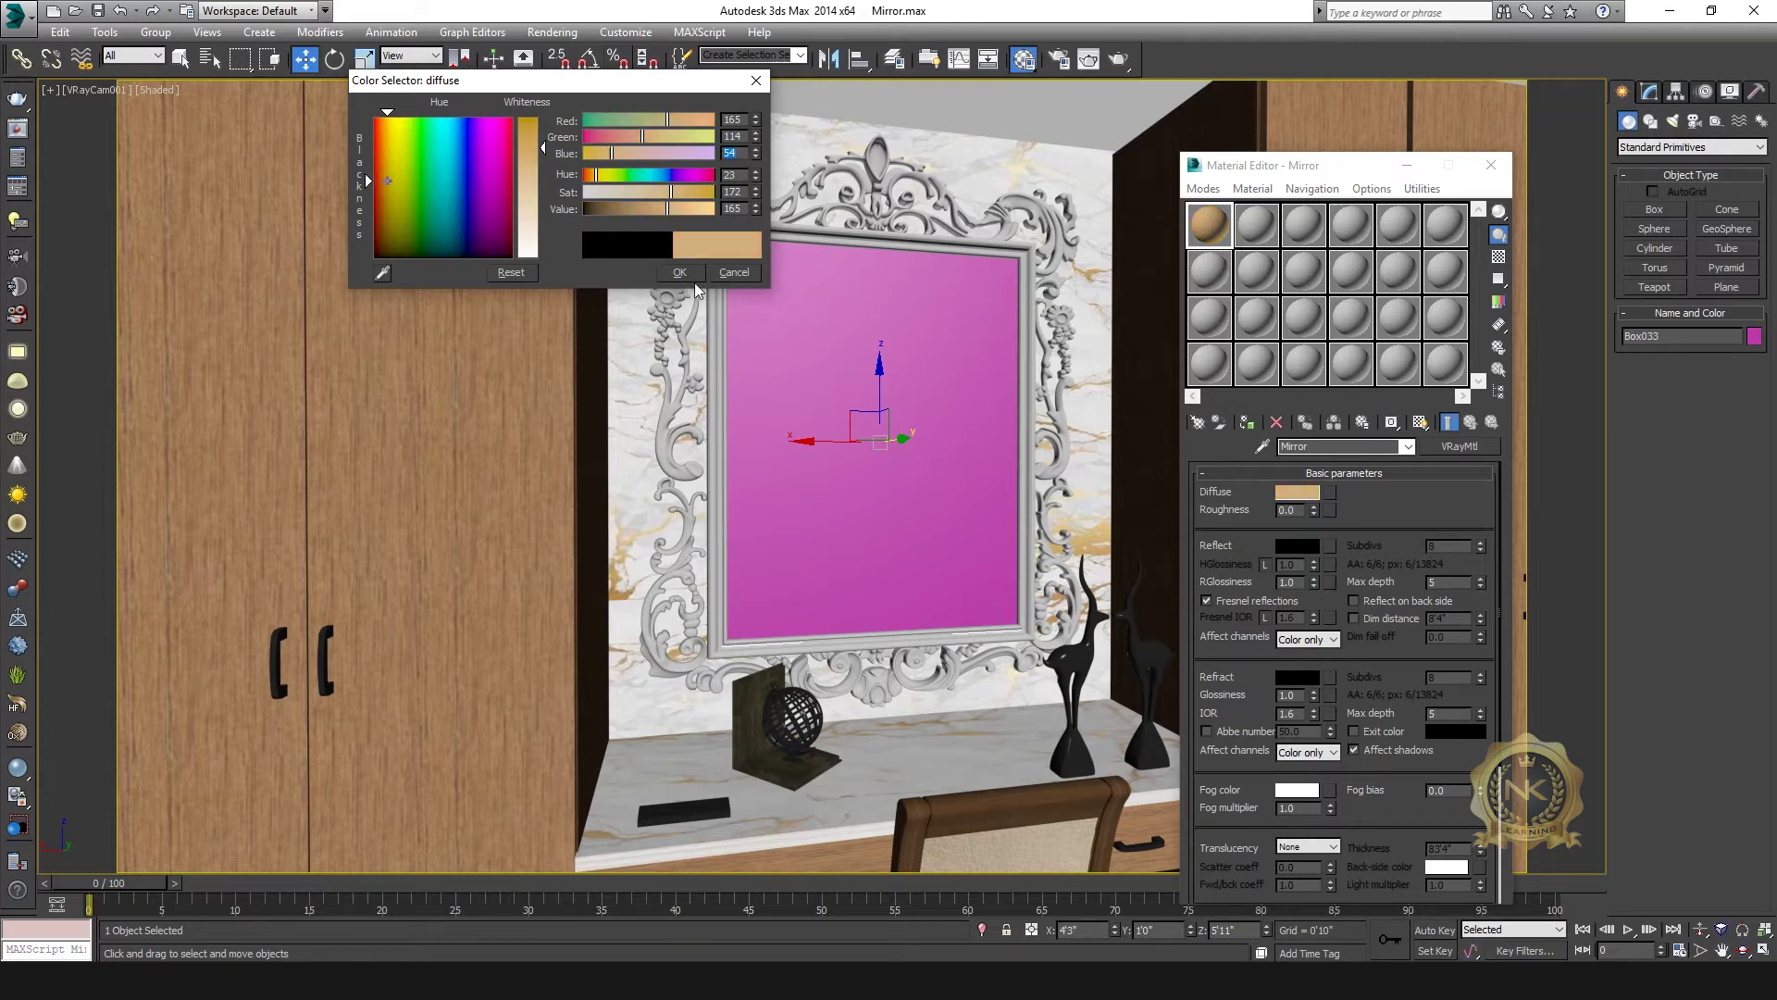
{"action": "left_click", "coordinate": [680, 271]}
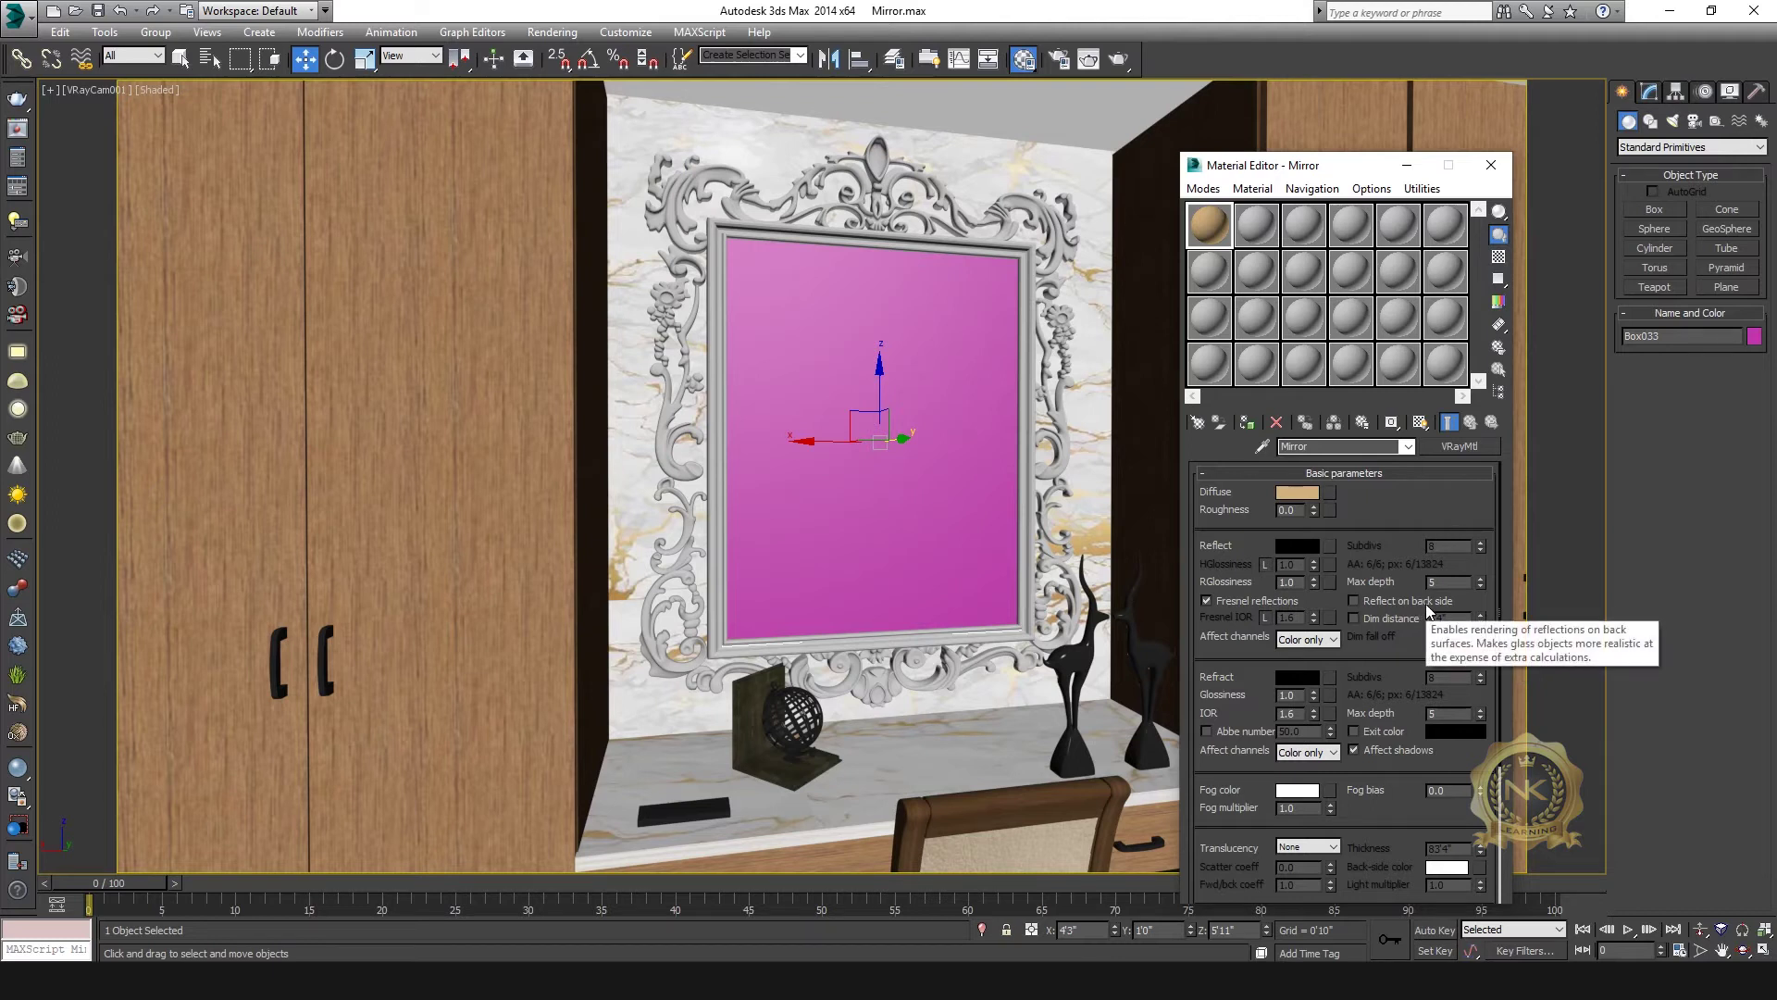
- Set the Mirror material's reflection colour to white, with HGlossiness 0.99 and a reflection max depth of 24
{"action": "left_click", "coordinate": [1300, 546]}
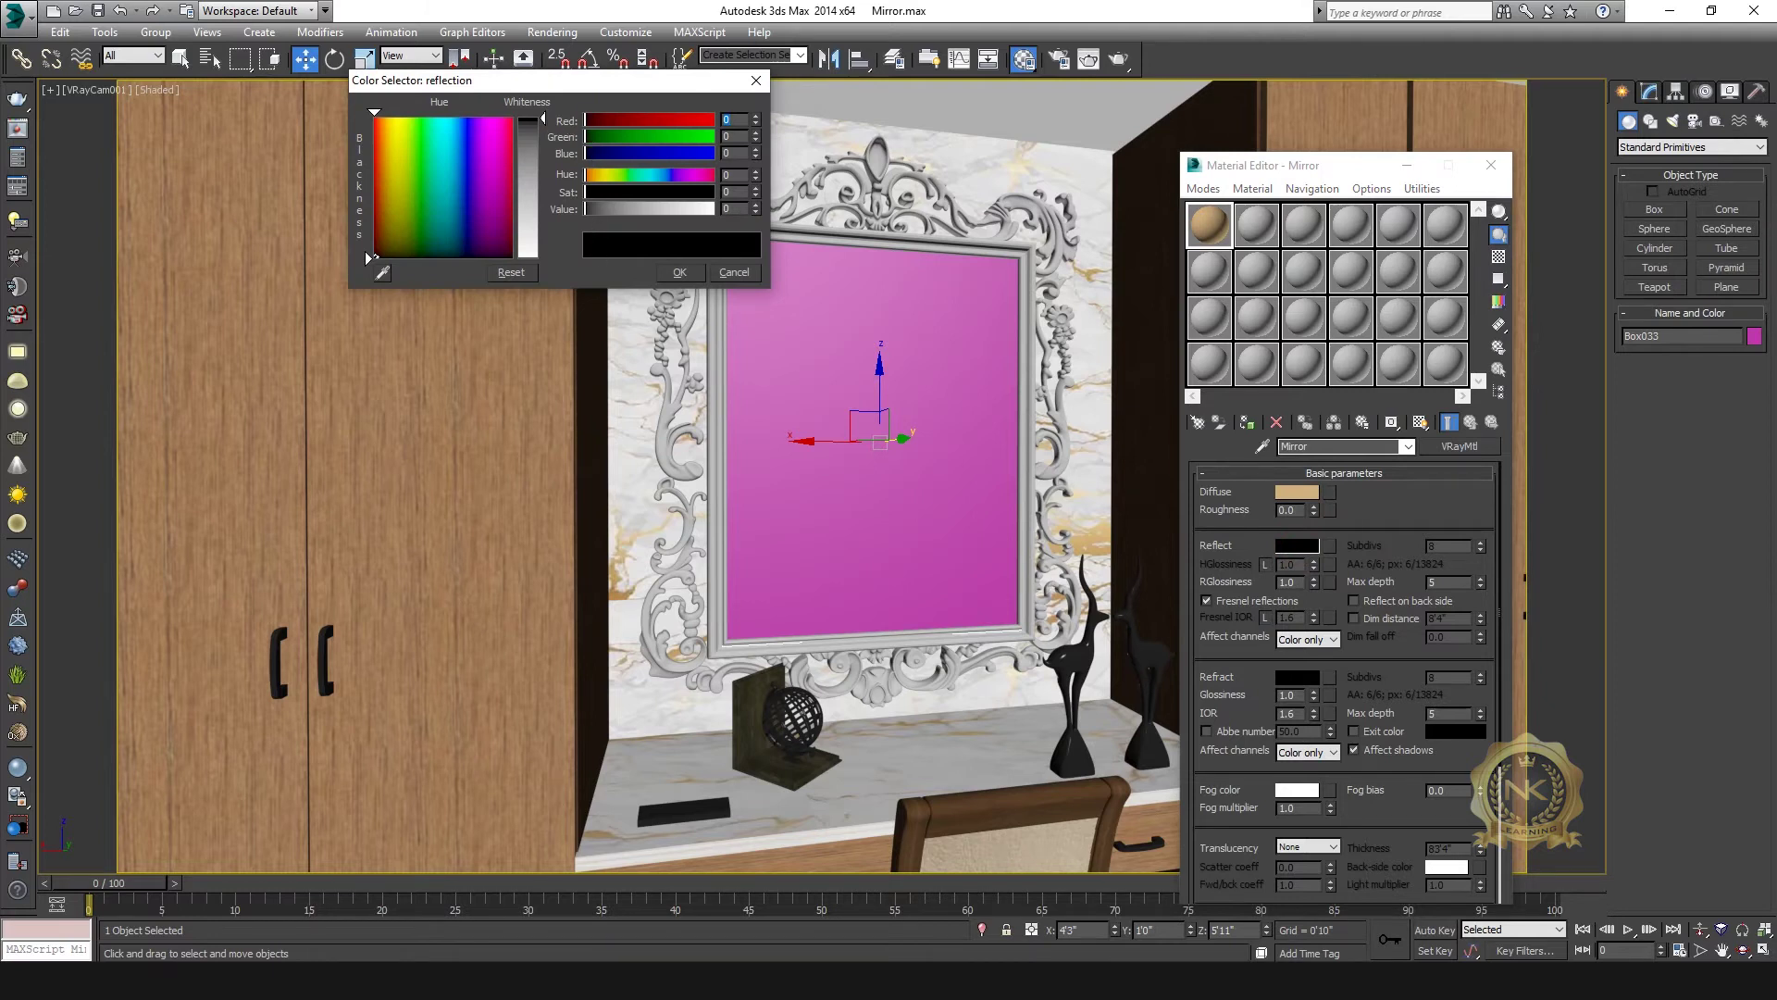
{"action": "left_click_drag", "start_coordinate": [543, 118], "coordinate": [544, 258]}
{"action": "left_click", "coordinate": [687, 271]}
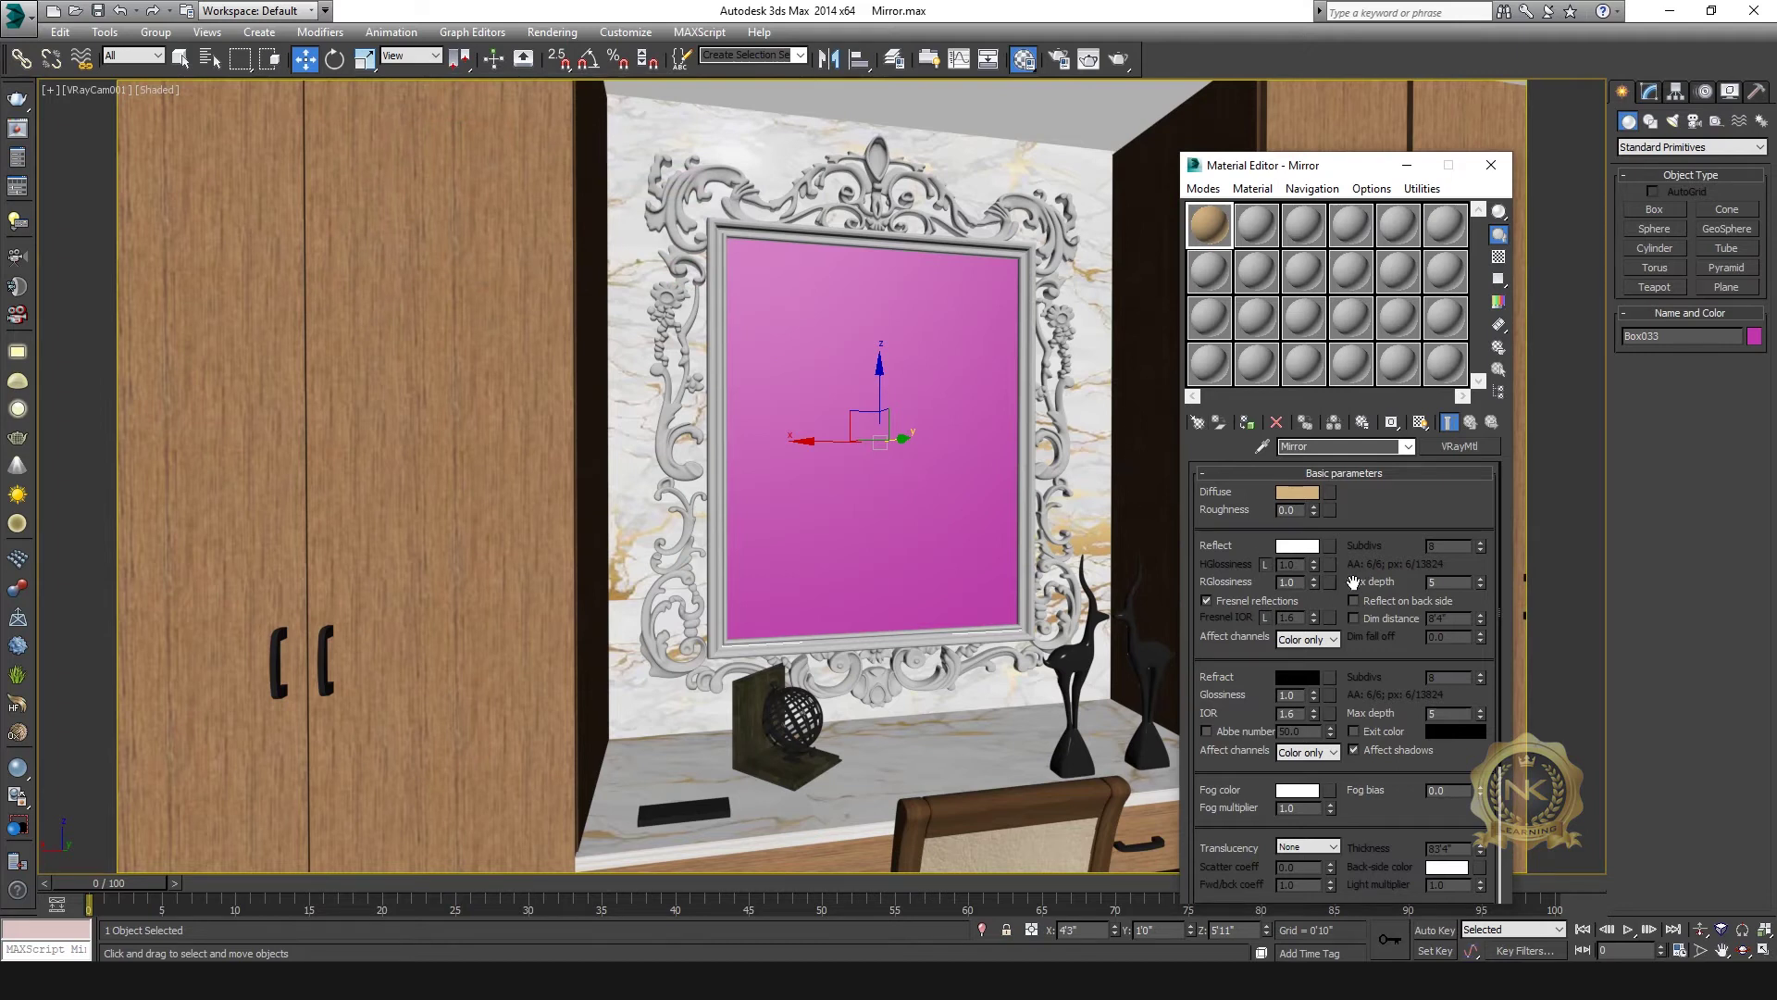
{"action": "double_click", "coordinate": [1295, 564]}
- Preview the Mirror sample enlarged against the checkered background and turn off the material's Fresnel reflections
{"action": "left_click", "coordinate": [1498, 256]}
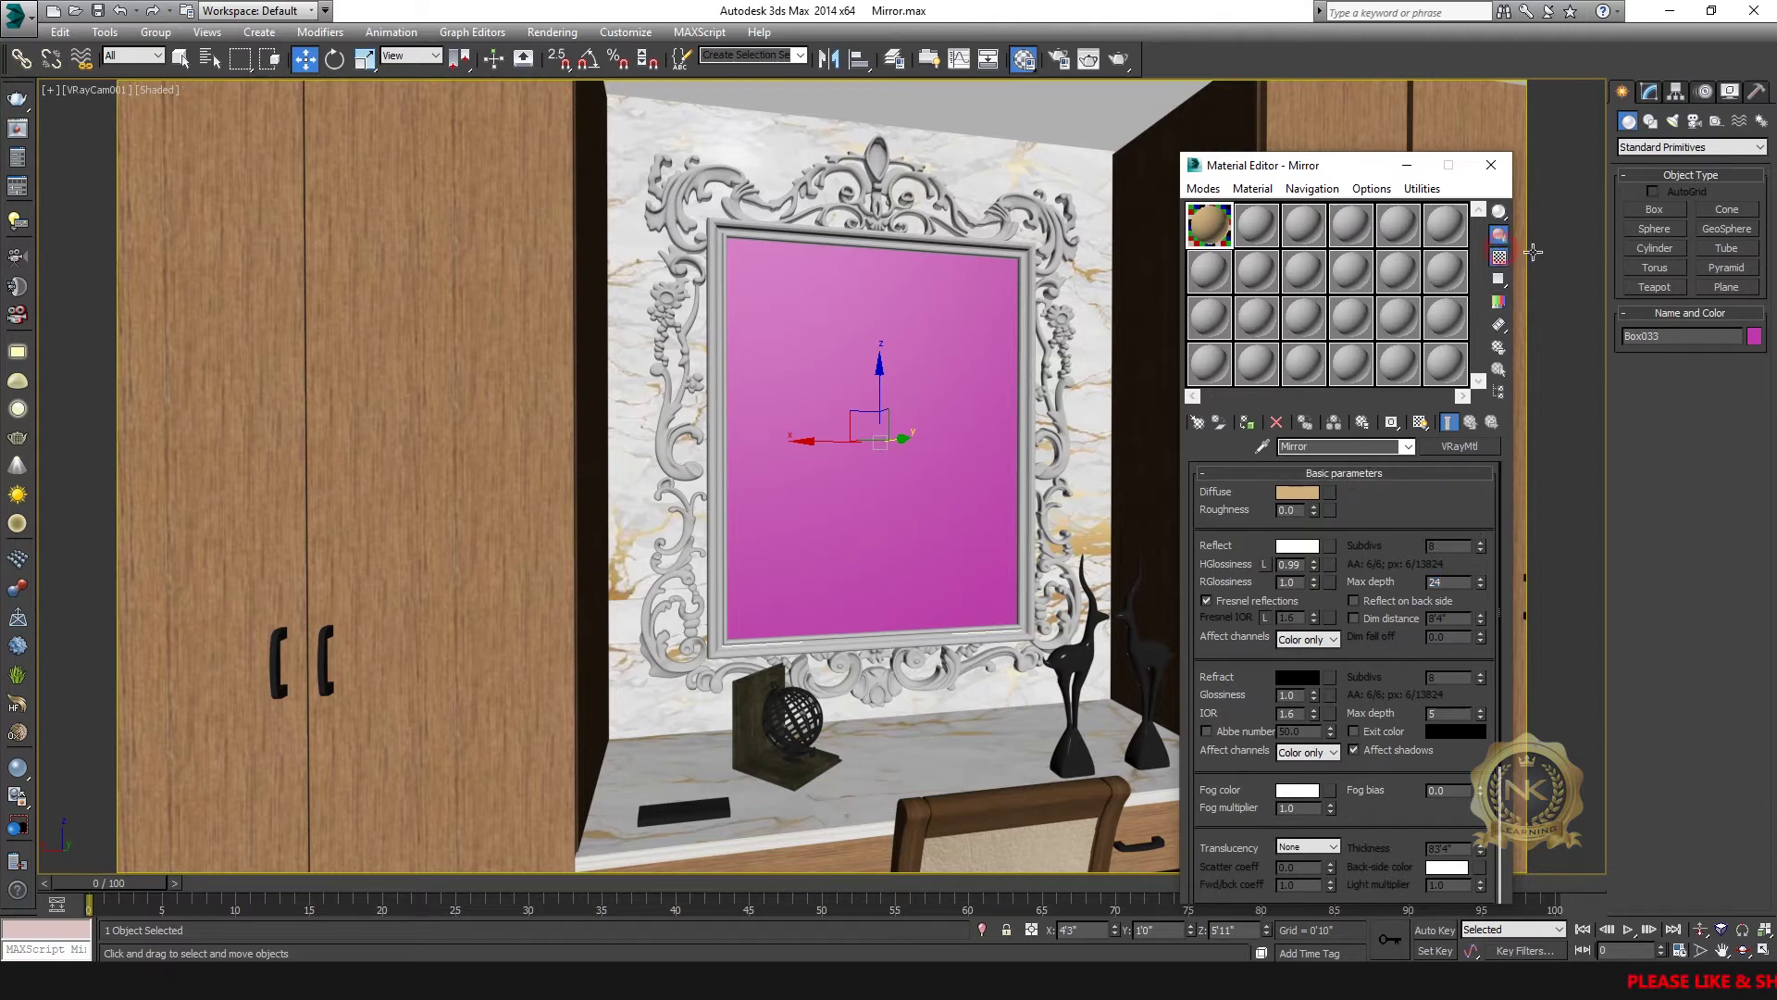
{"action": "left_click", "coordinate": [1217, 225]}
{"action": "double_click", "coordinate": [1218, 225]}
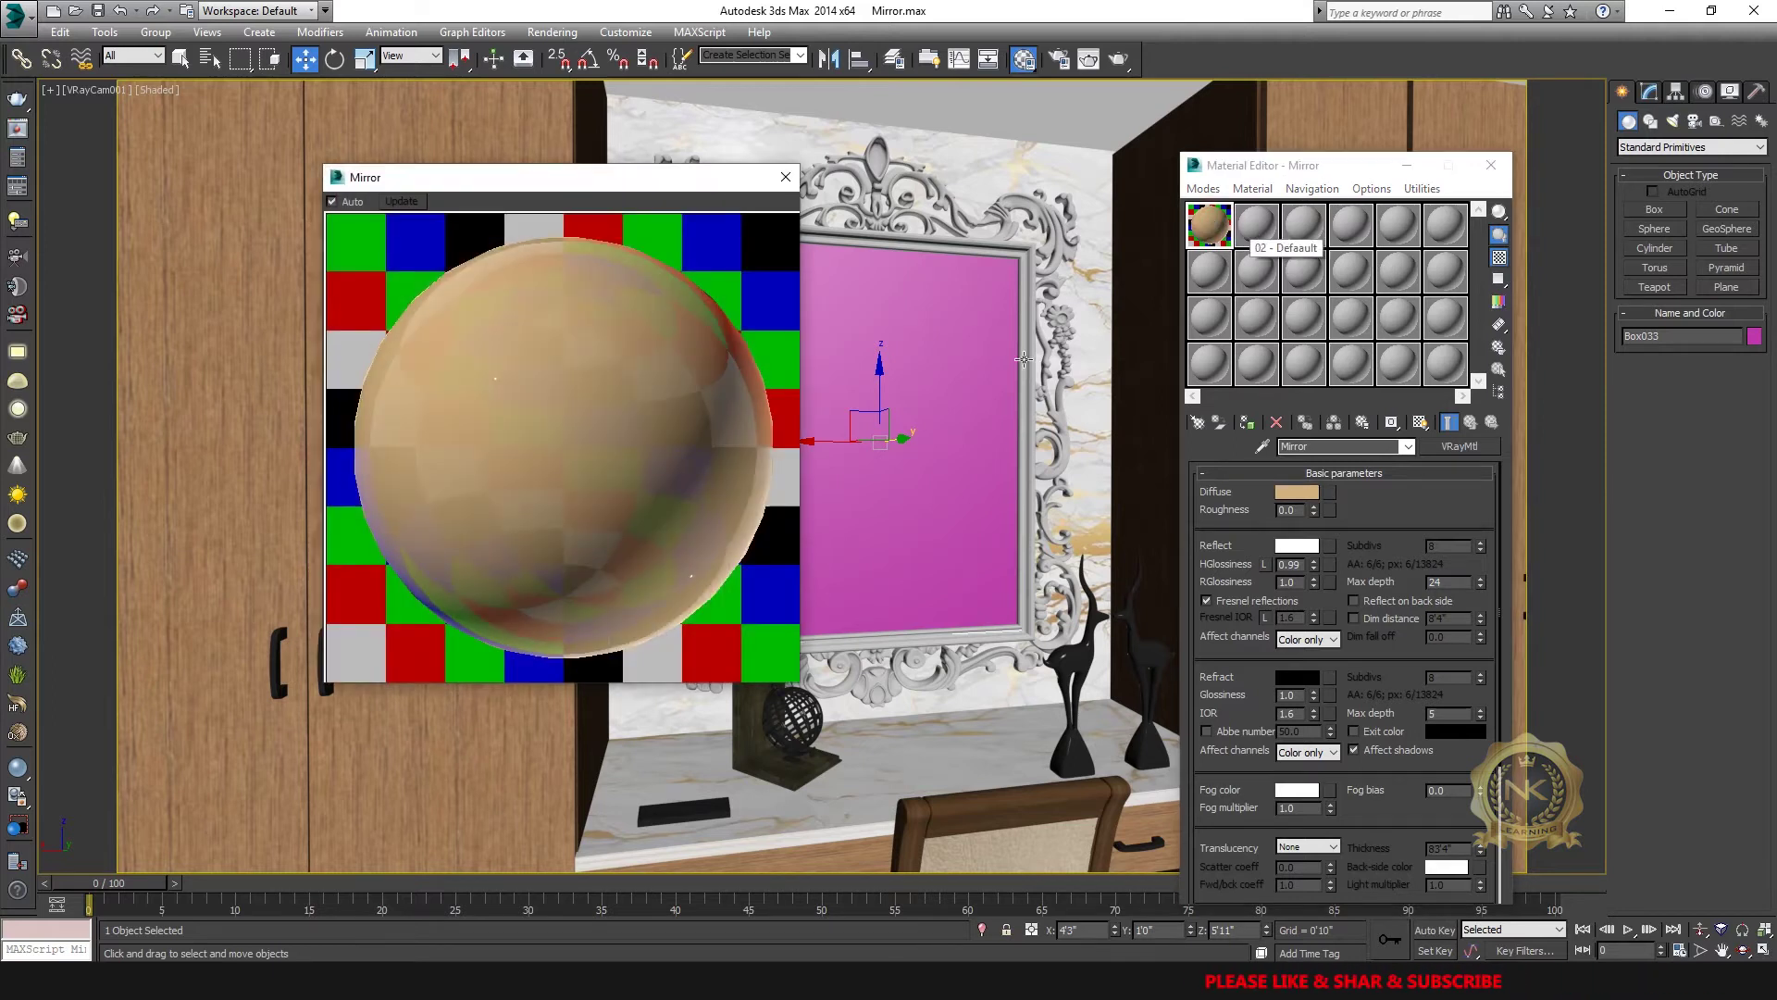
{"action": "left_click_drag", "start_coordinate": [580, 181], "coordinate": [529, 156]}
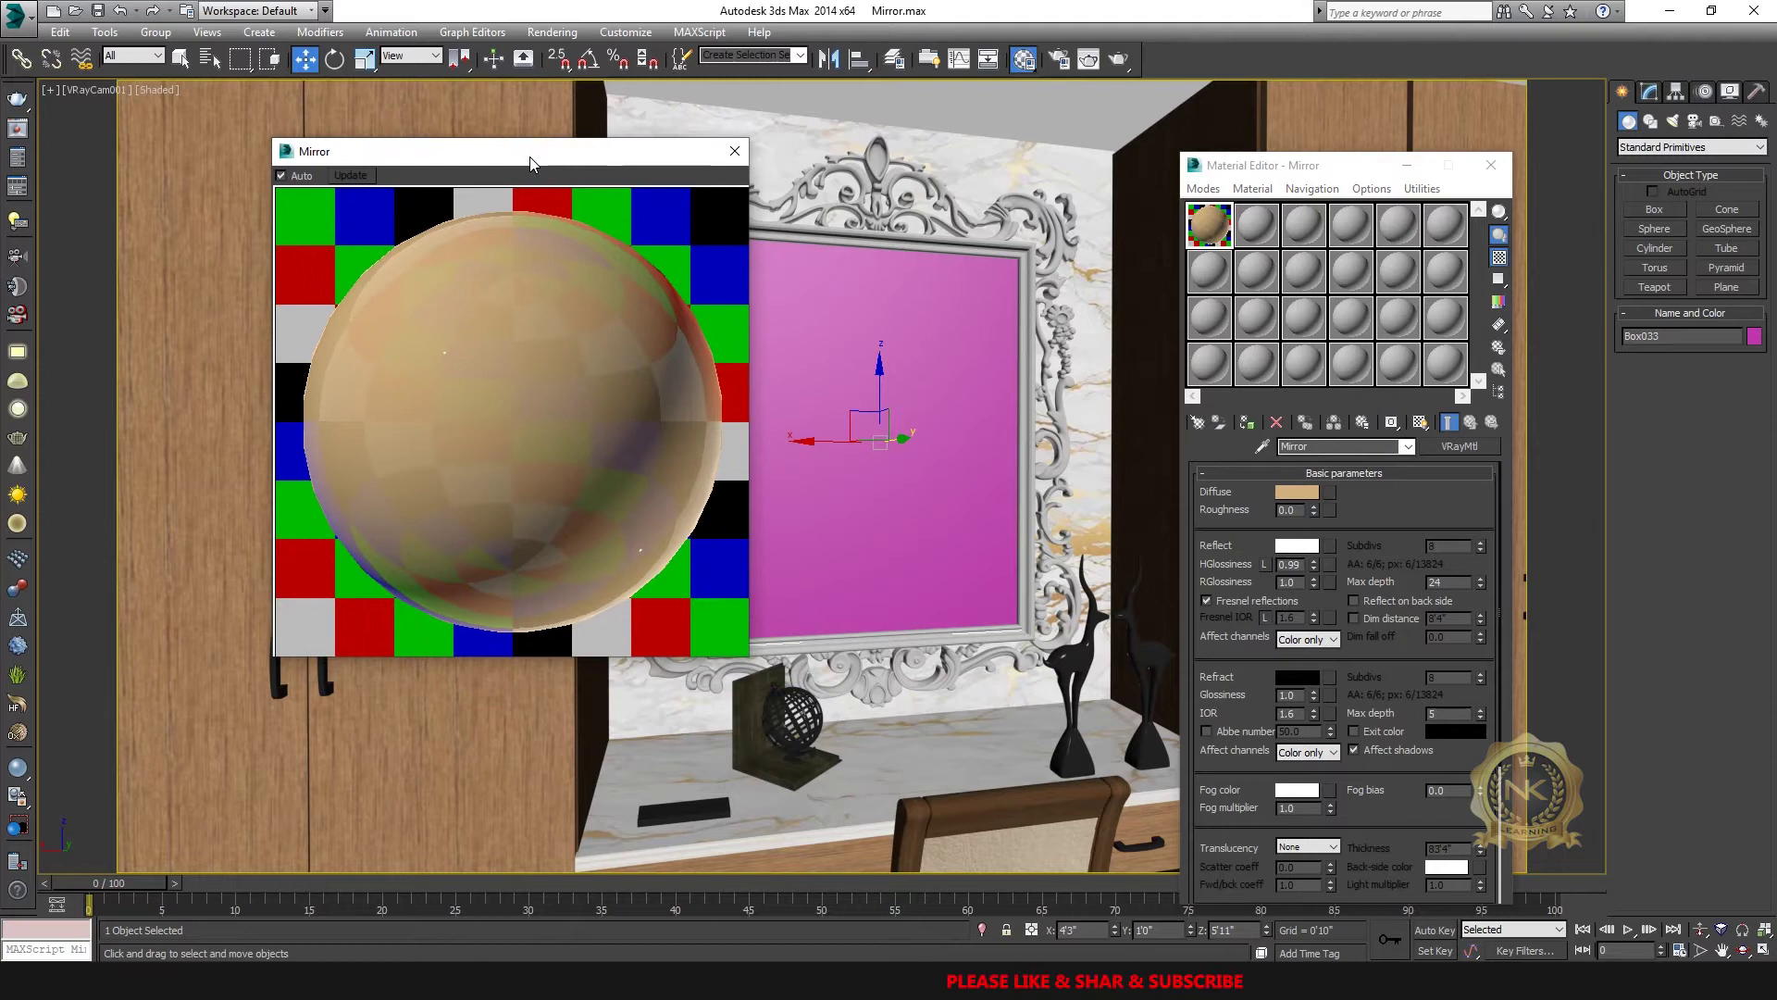
{"action": "left_click", "coordinate": [1208, 600]}
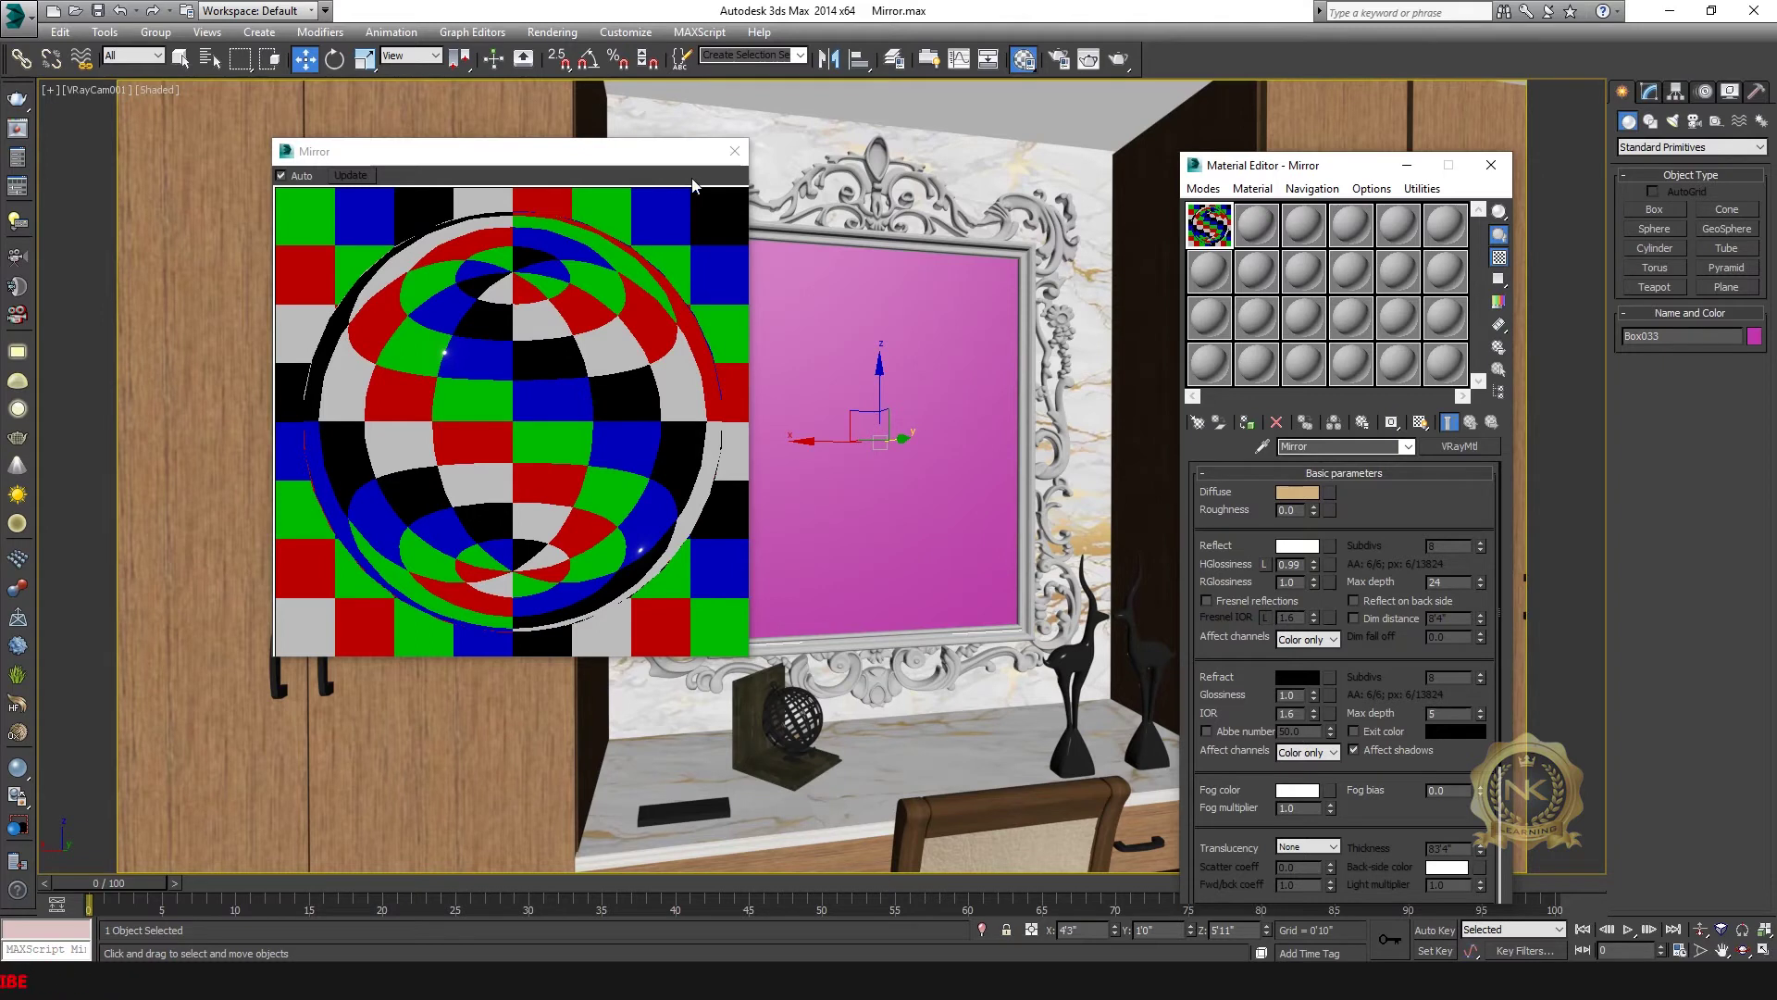
{"action": "left_click", "coordinate": [734, 152]}
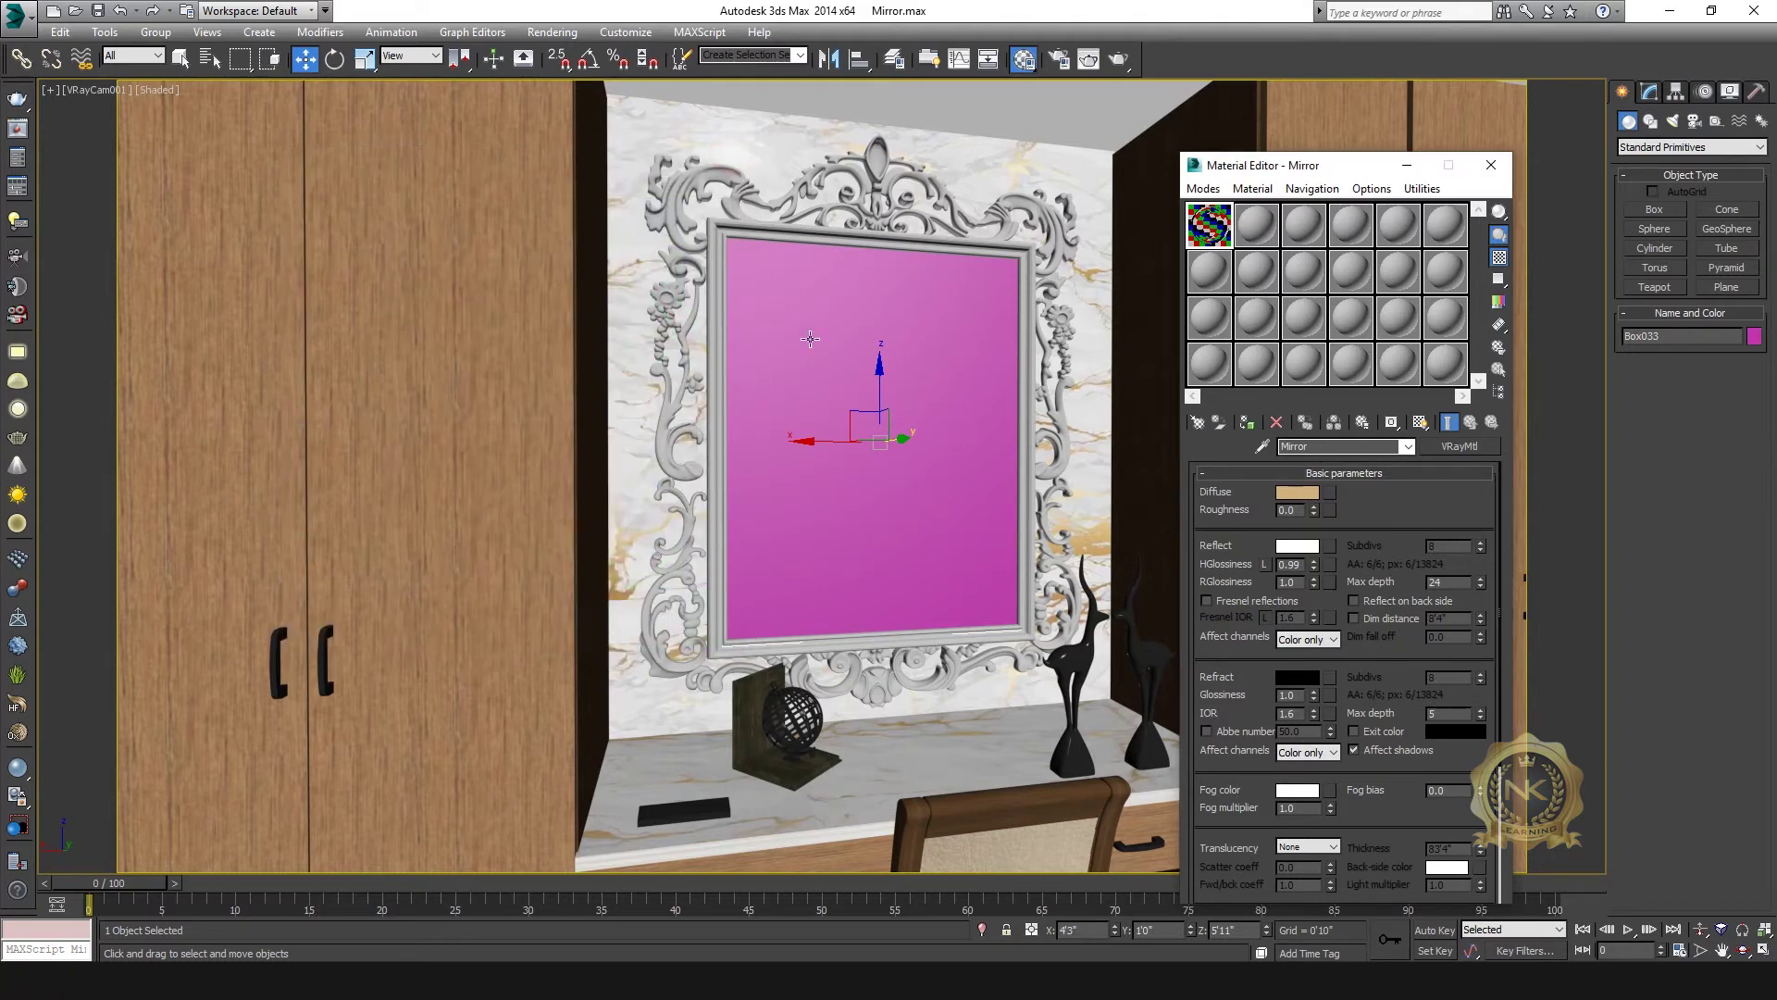
- Assign the Mirror material to the box inside the frame and show it shaded in the viewport
{"action": "left_click", "coordinate": [934, 336]}
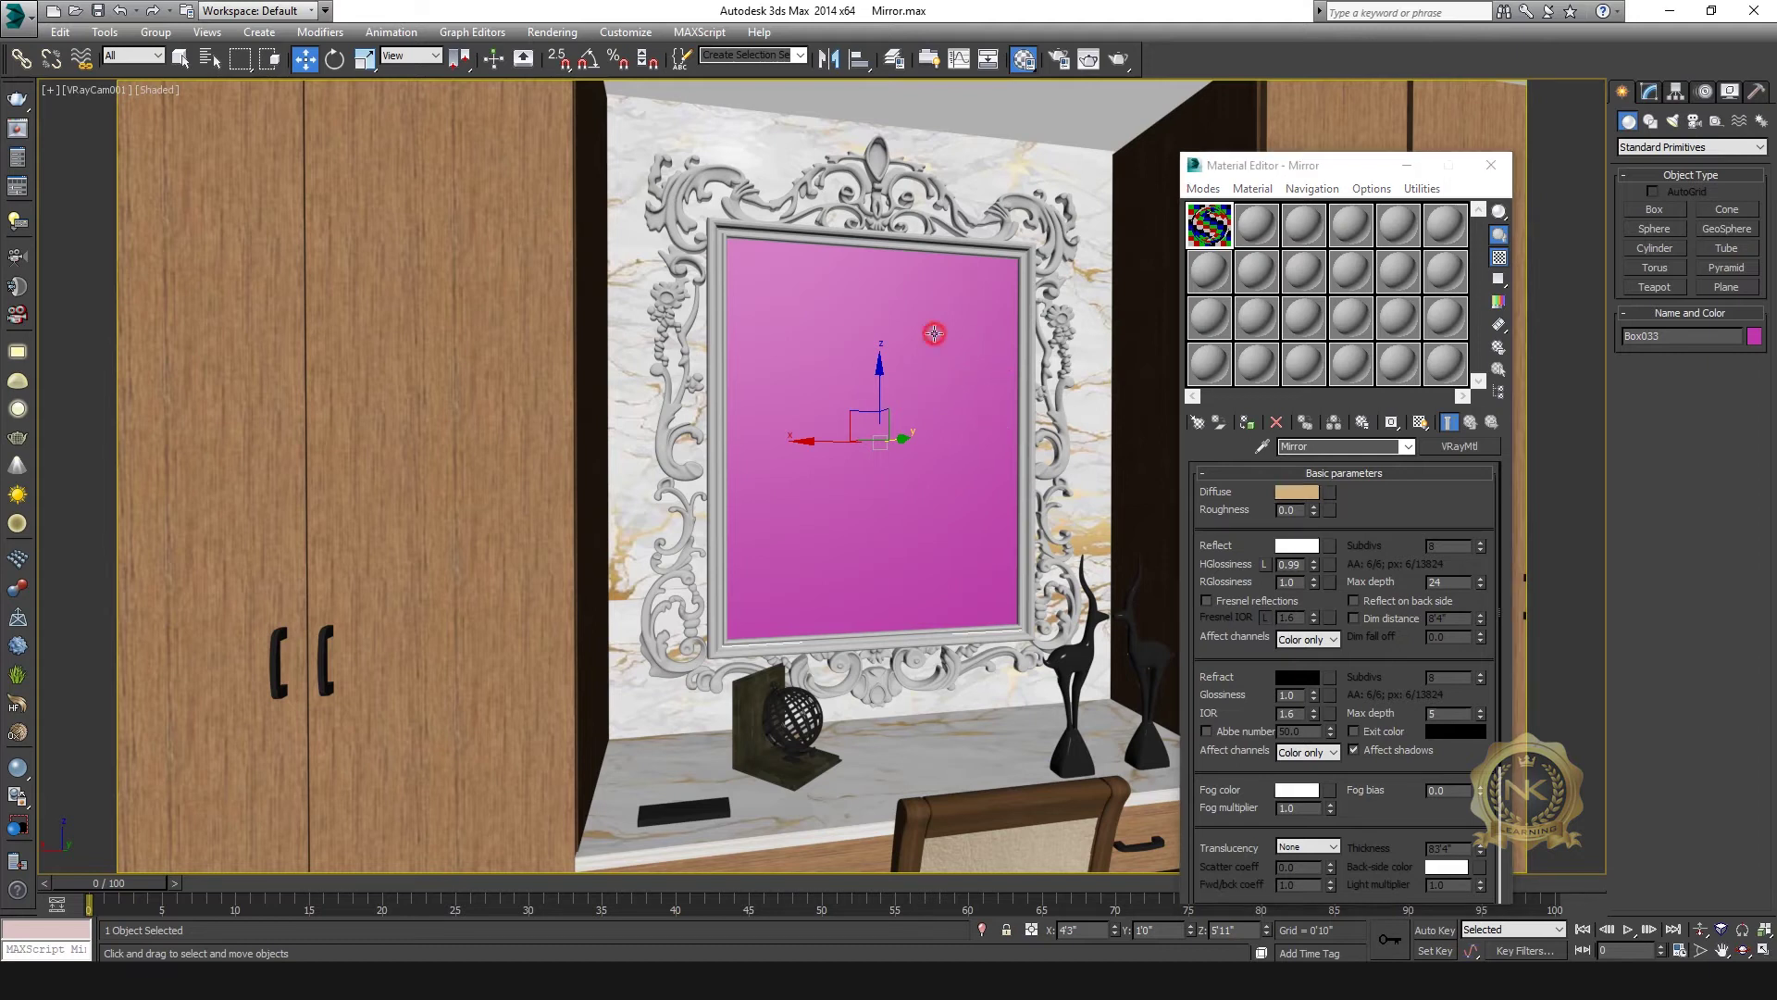
{"action": "left_click", "coordinate": [1249, 423]}
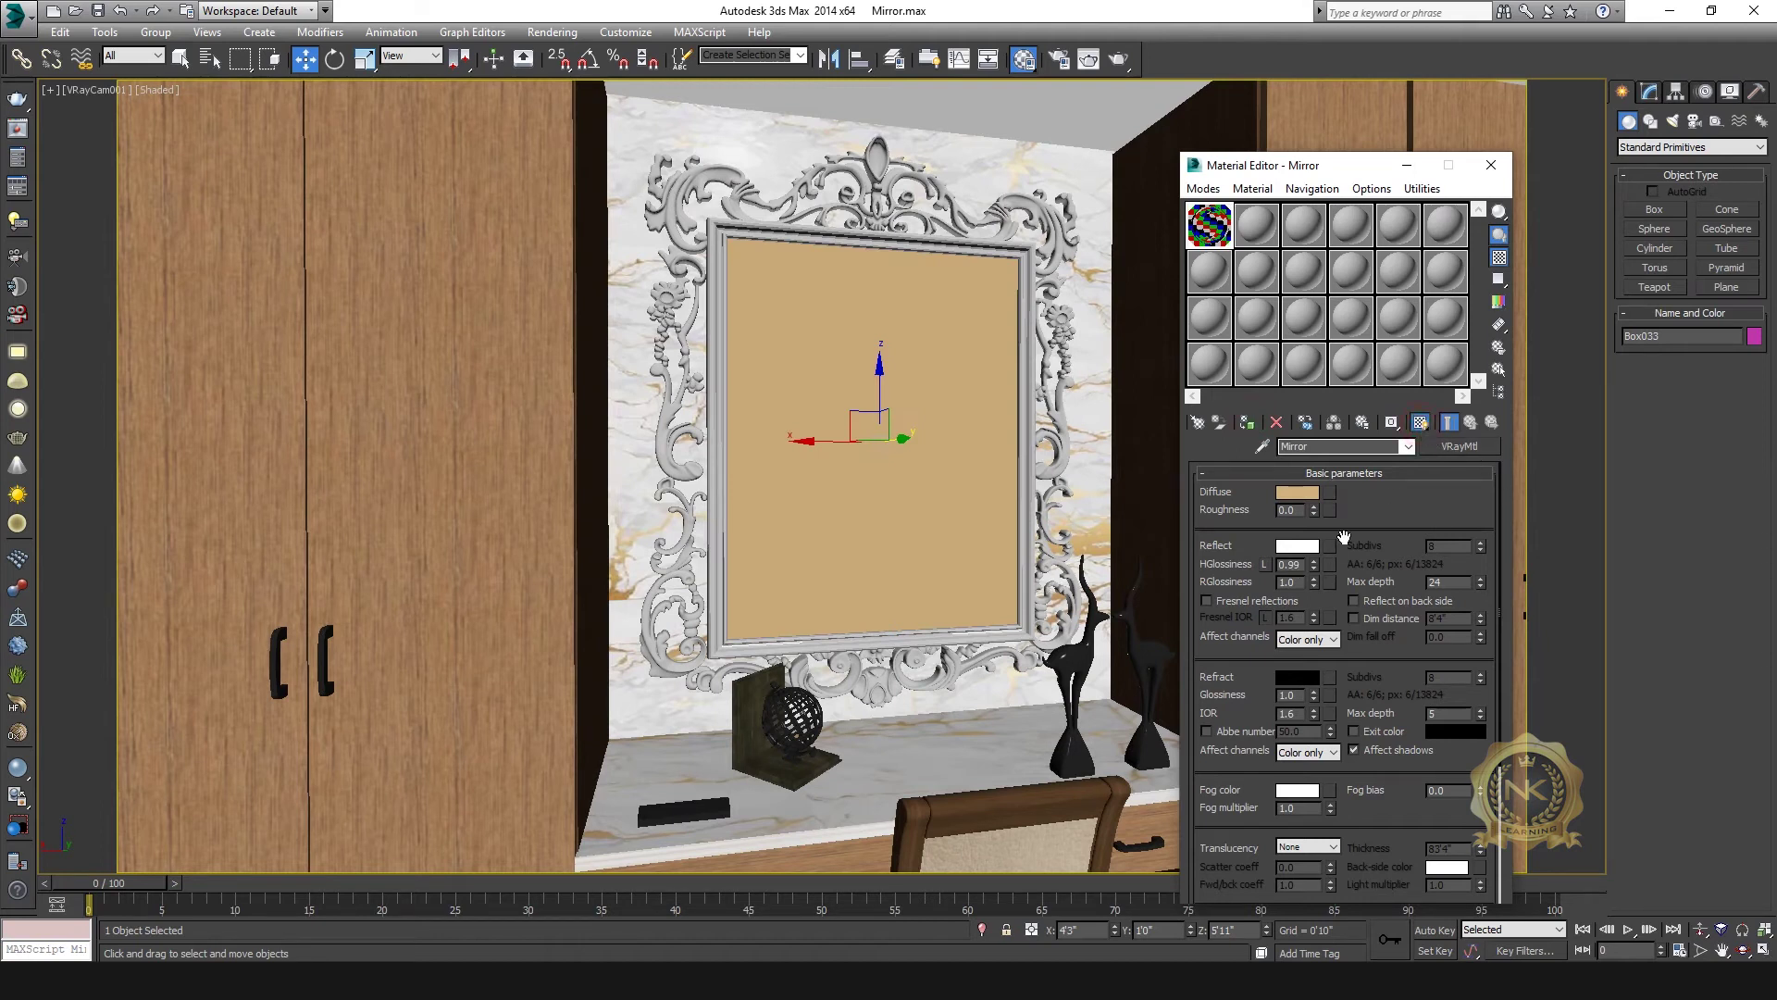
- Select the ornate mirror frame and name the material in the second sample slot Gold
{"action": "left_click", "coordinate": [1269, 235]}
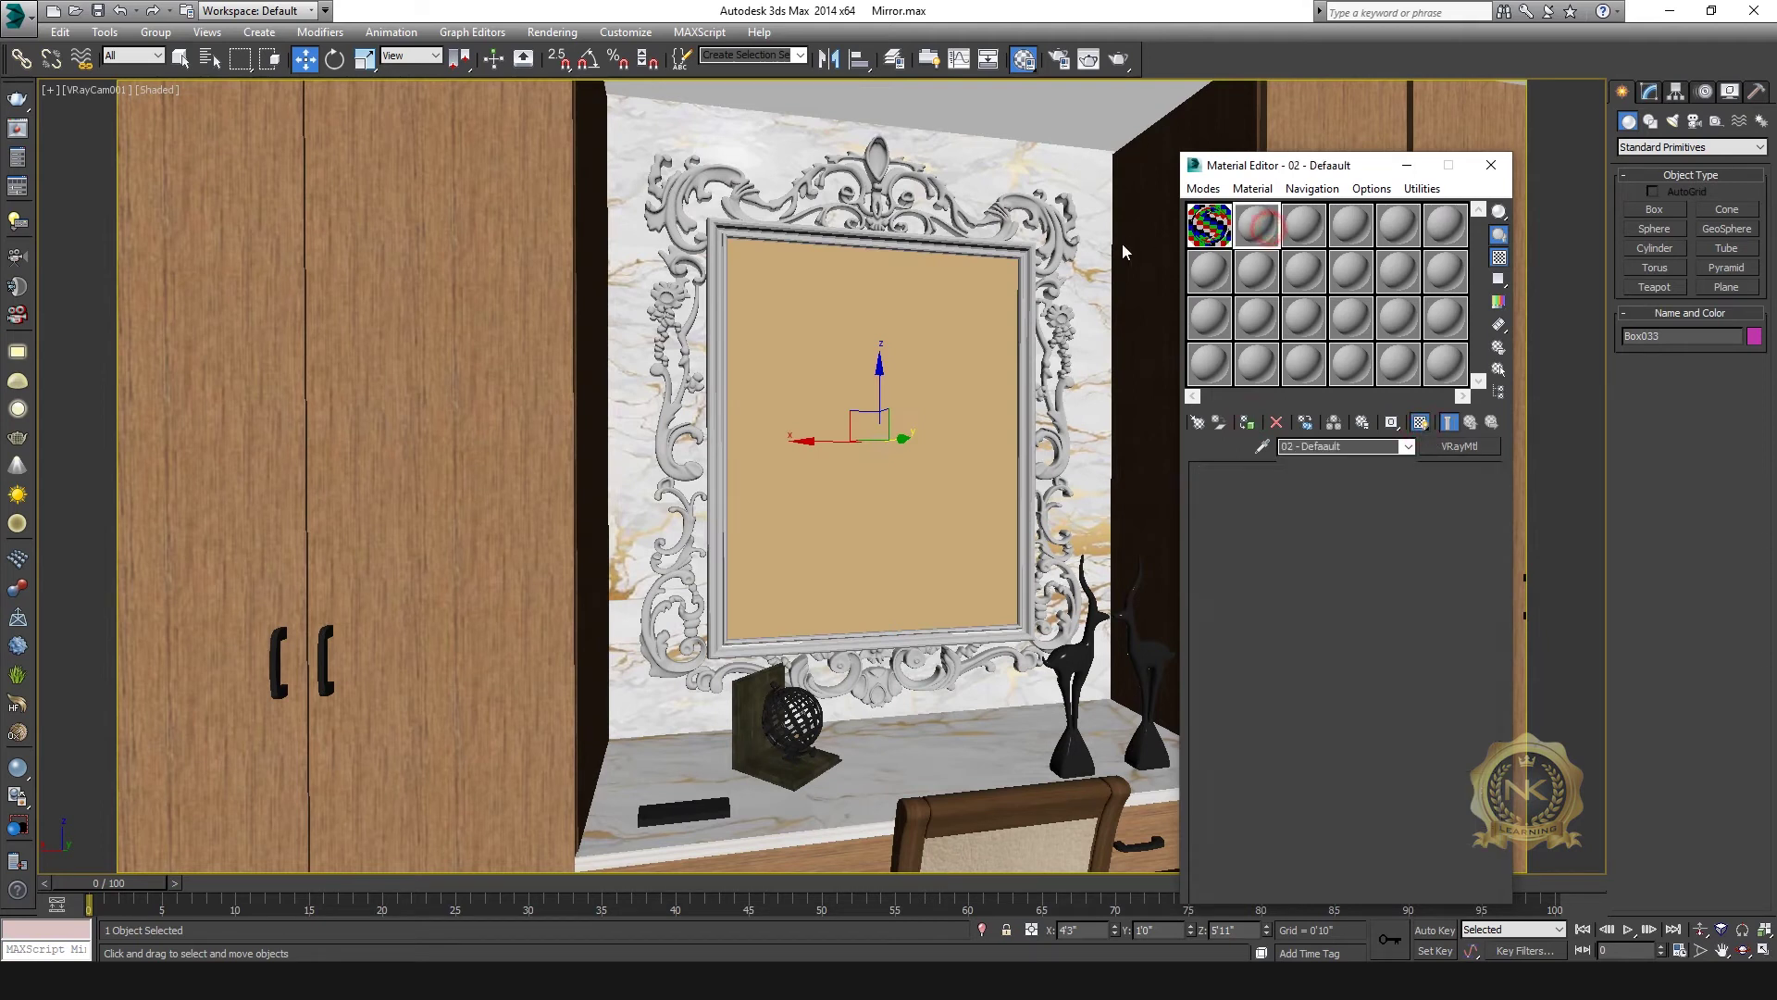
{"action": "left_click", "coordinate": [1039, 207]}
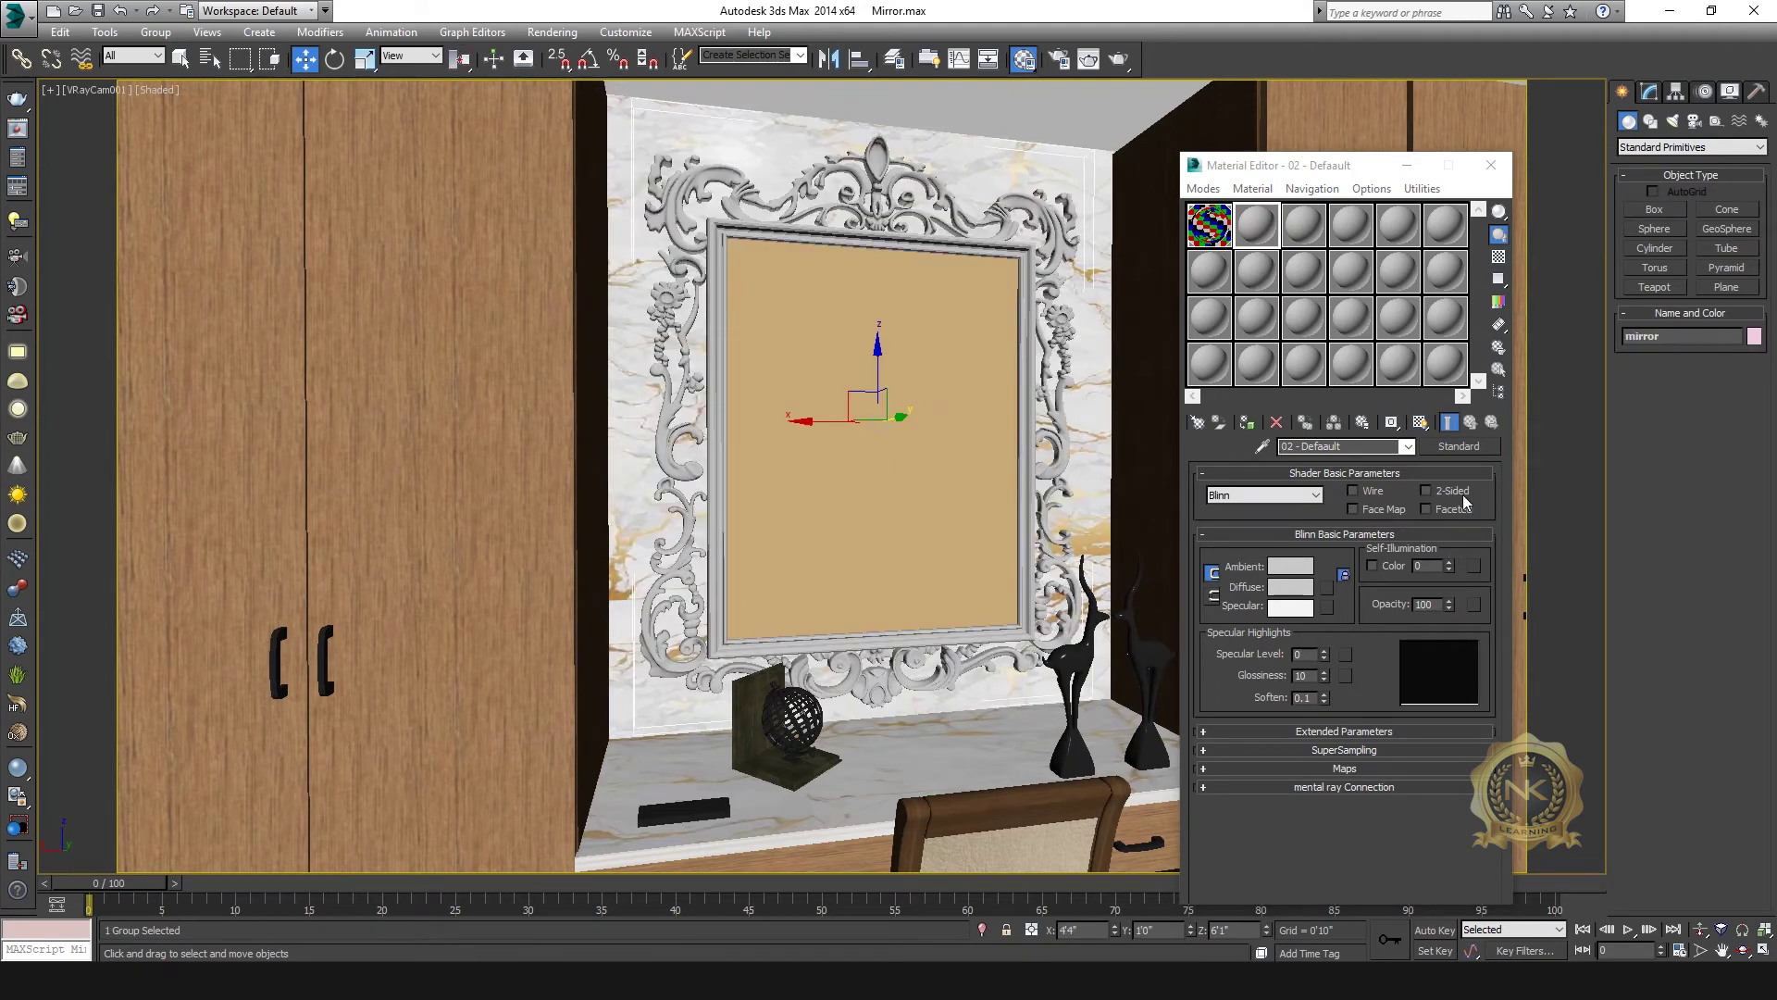
{"action": "left_click", "coordinate": [1351, 448]}
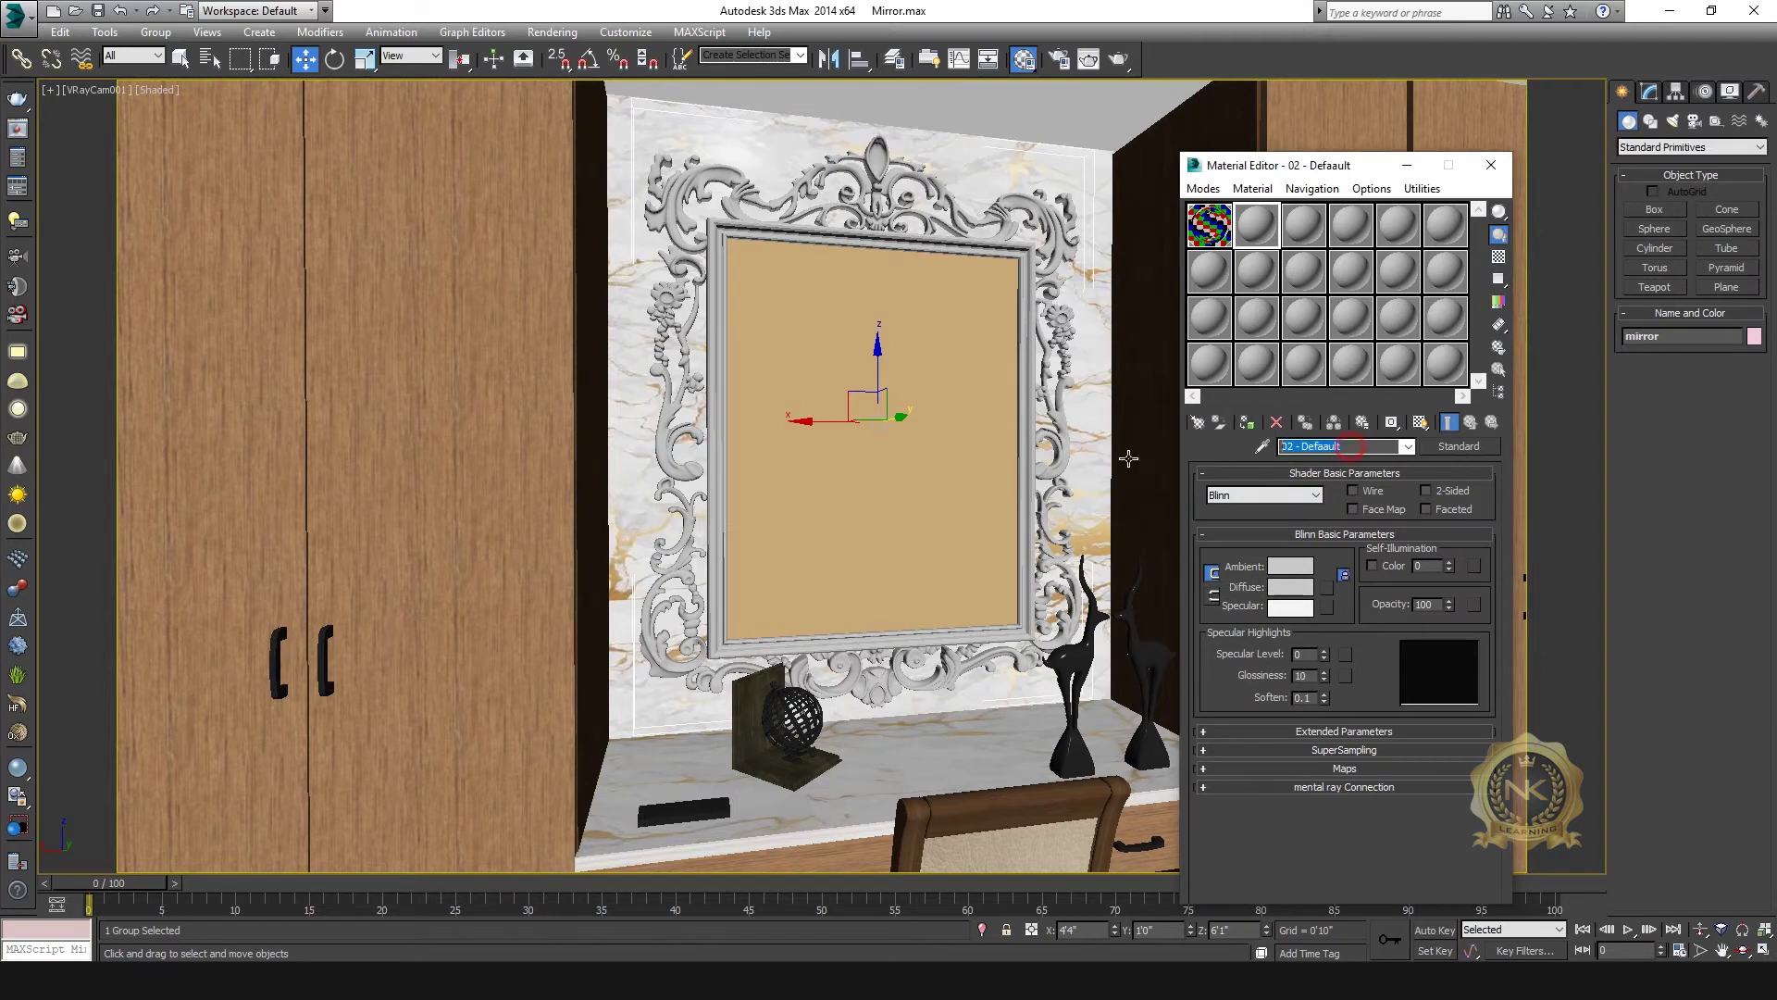
{"action": "type", "text": "Gold"}
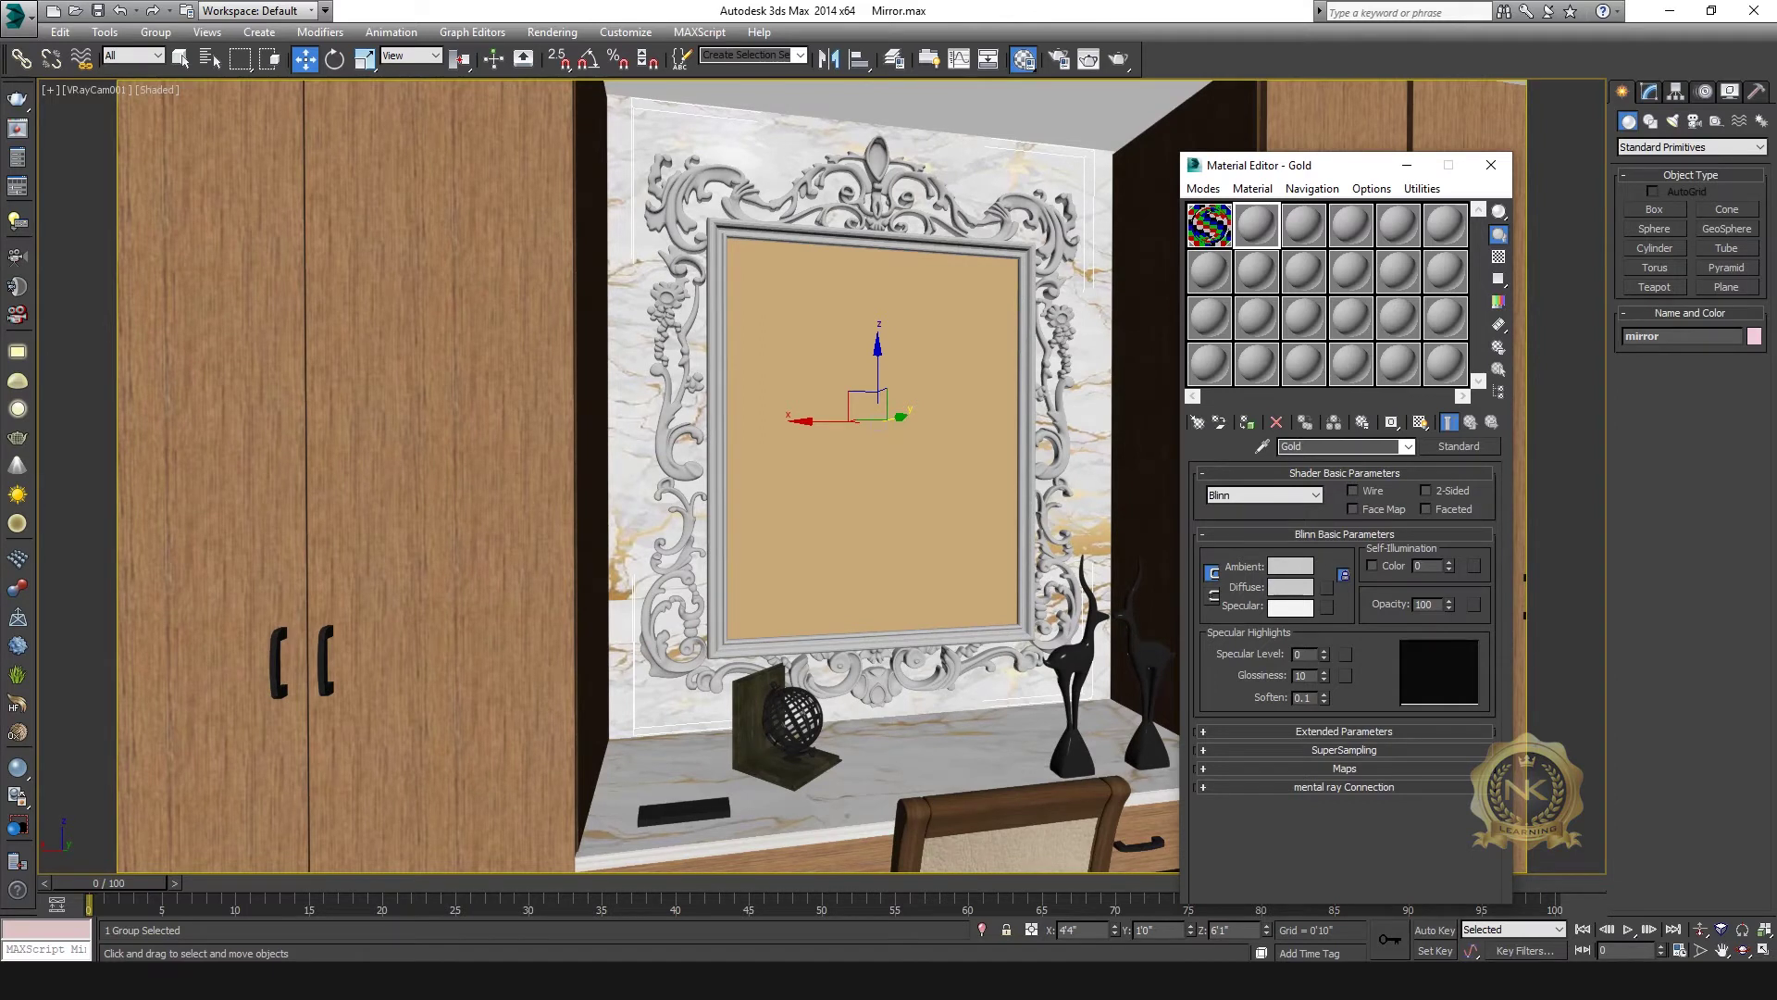
- Change the Gold material's type from Standard to VRayMtl
{"action": "left_click", "coordinate": [1444, 448]}
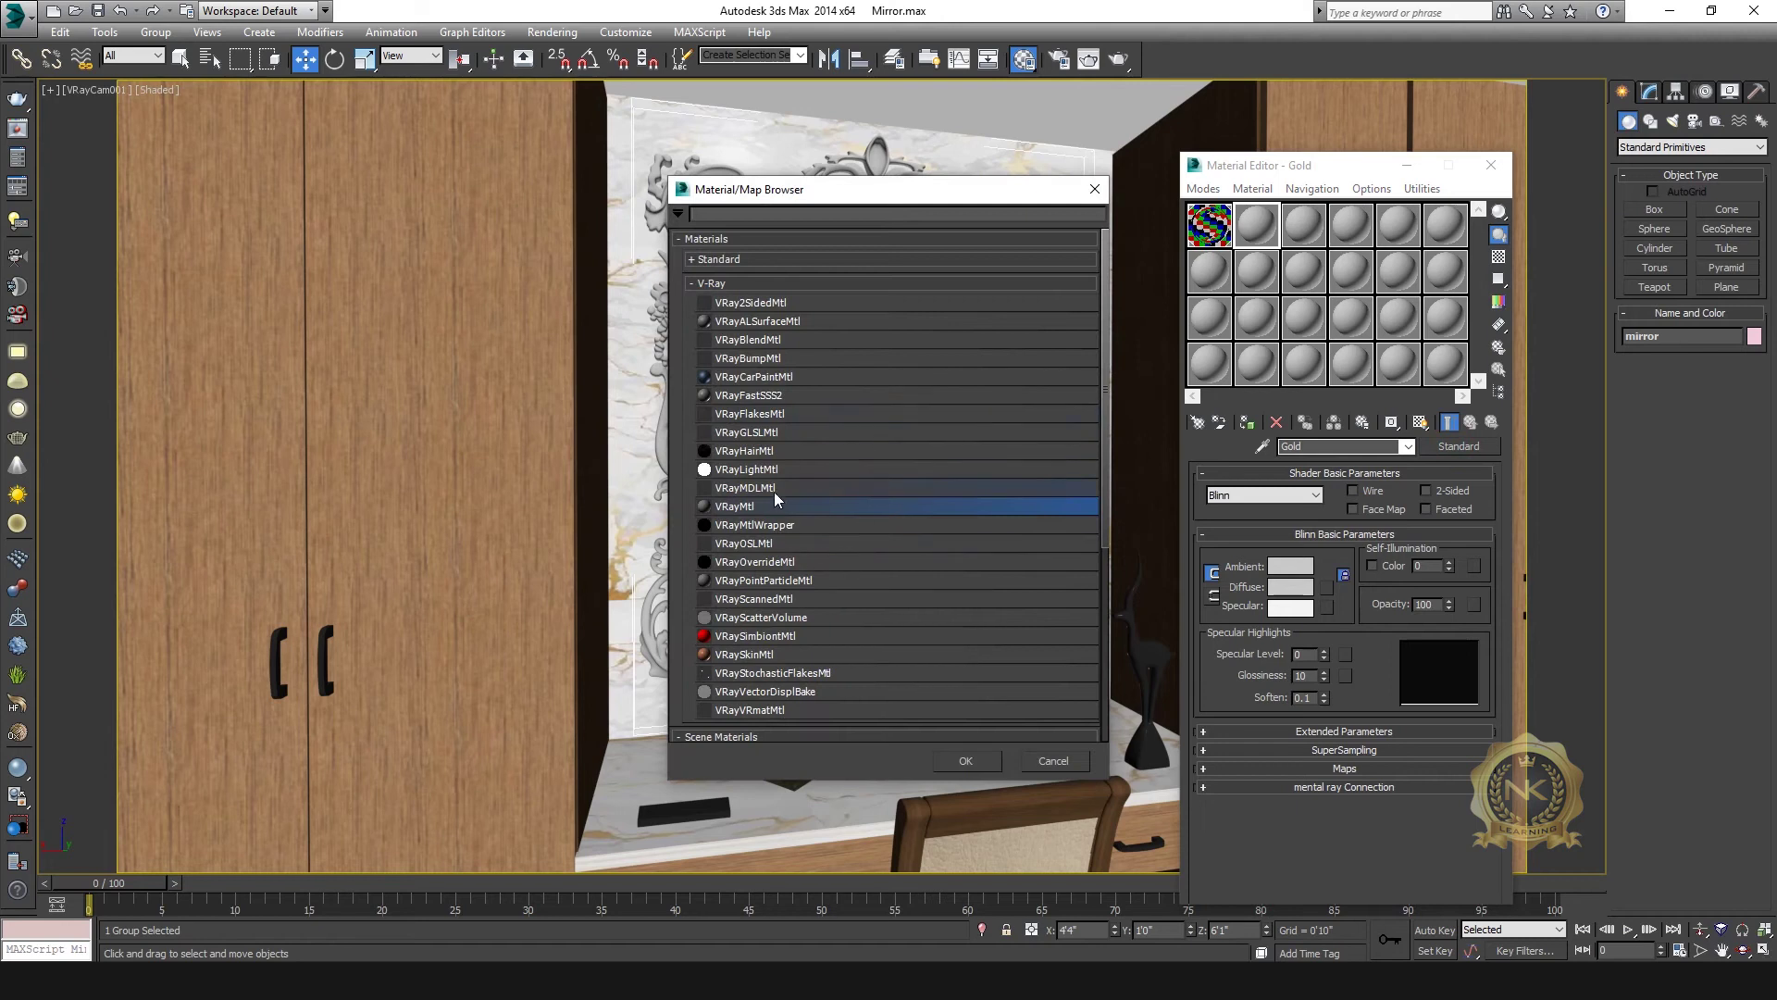
{"action": "double_click", "coordinate": [757, 507]}
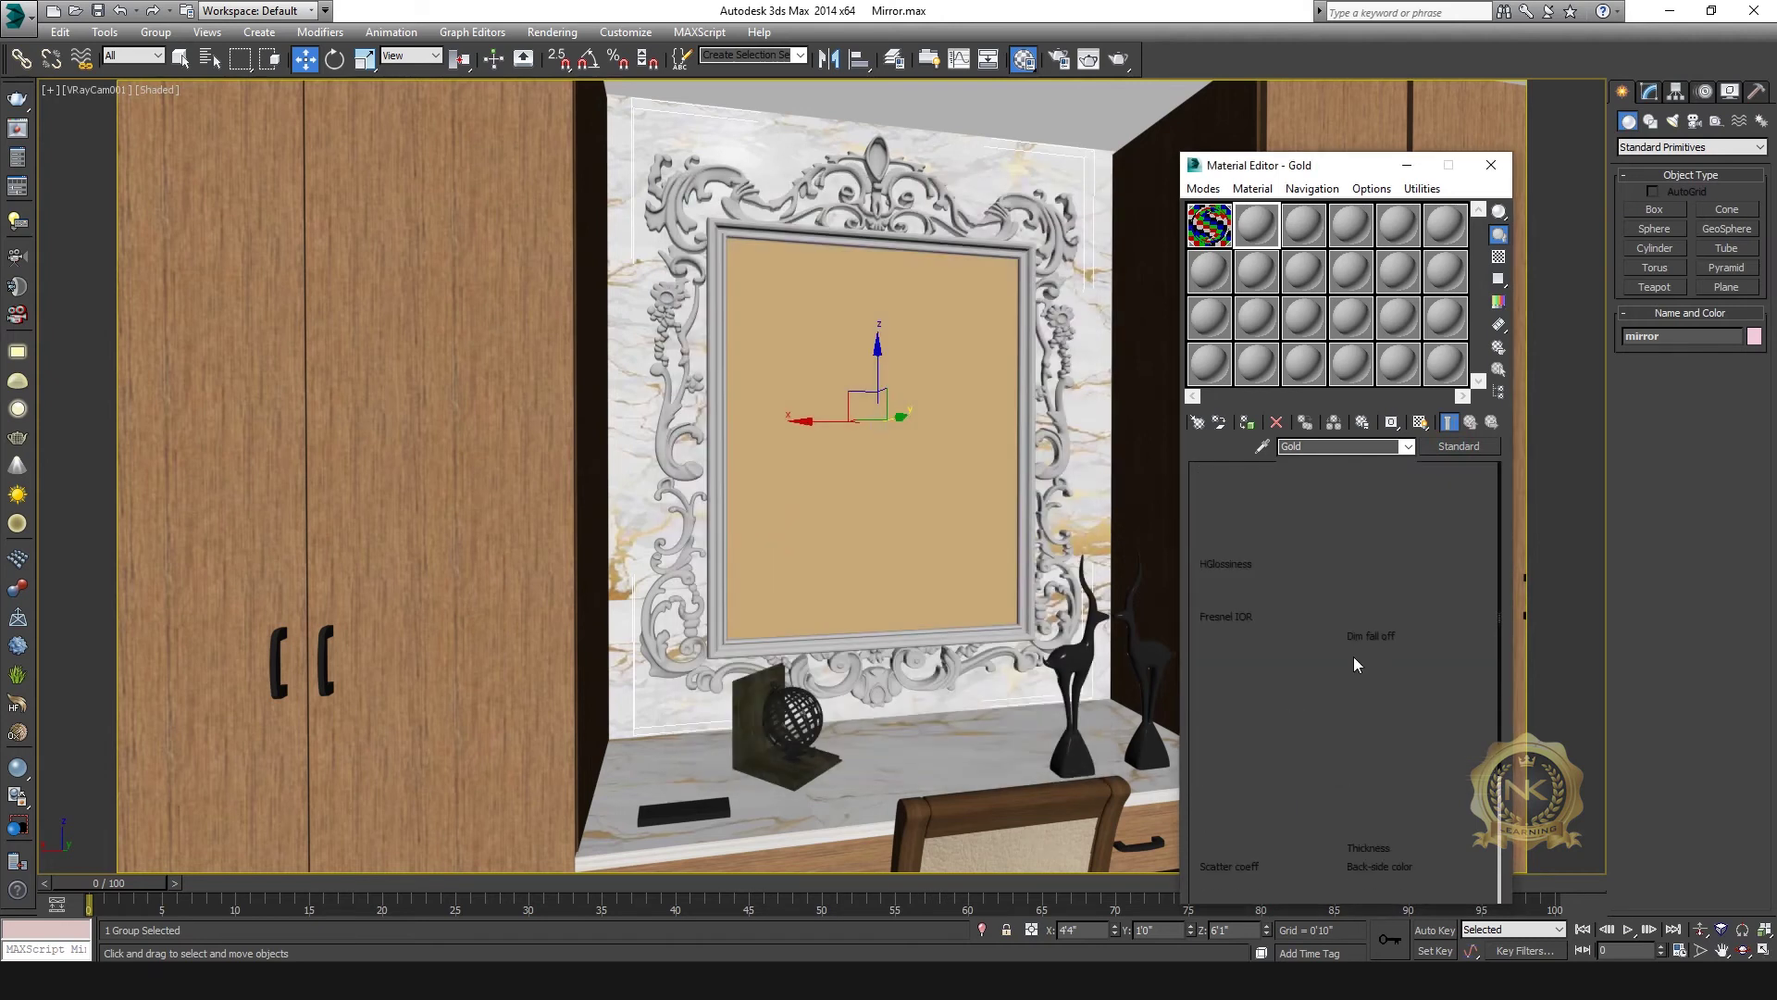
{"action": "left_click", "coordinate": [1394, 505]}
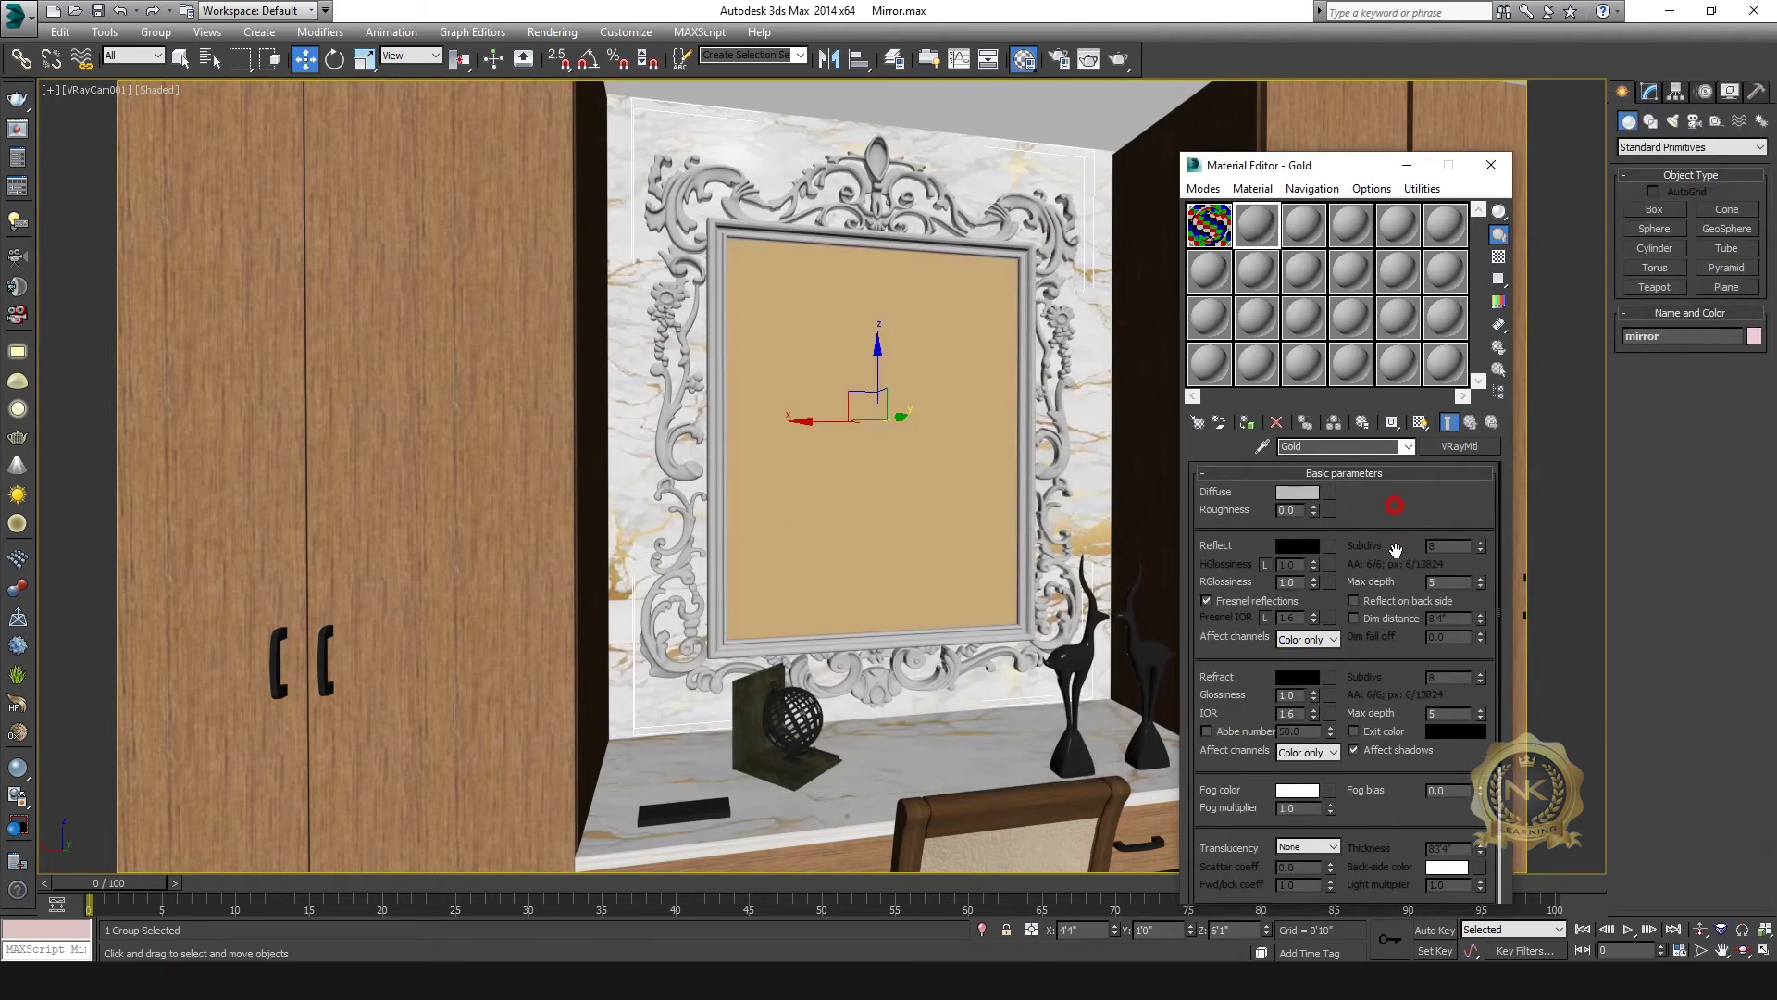
- Set the Gold material's diffuse colour to black with a value of 0
{"action": "left_click", "coordinate": [1311, 493]}
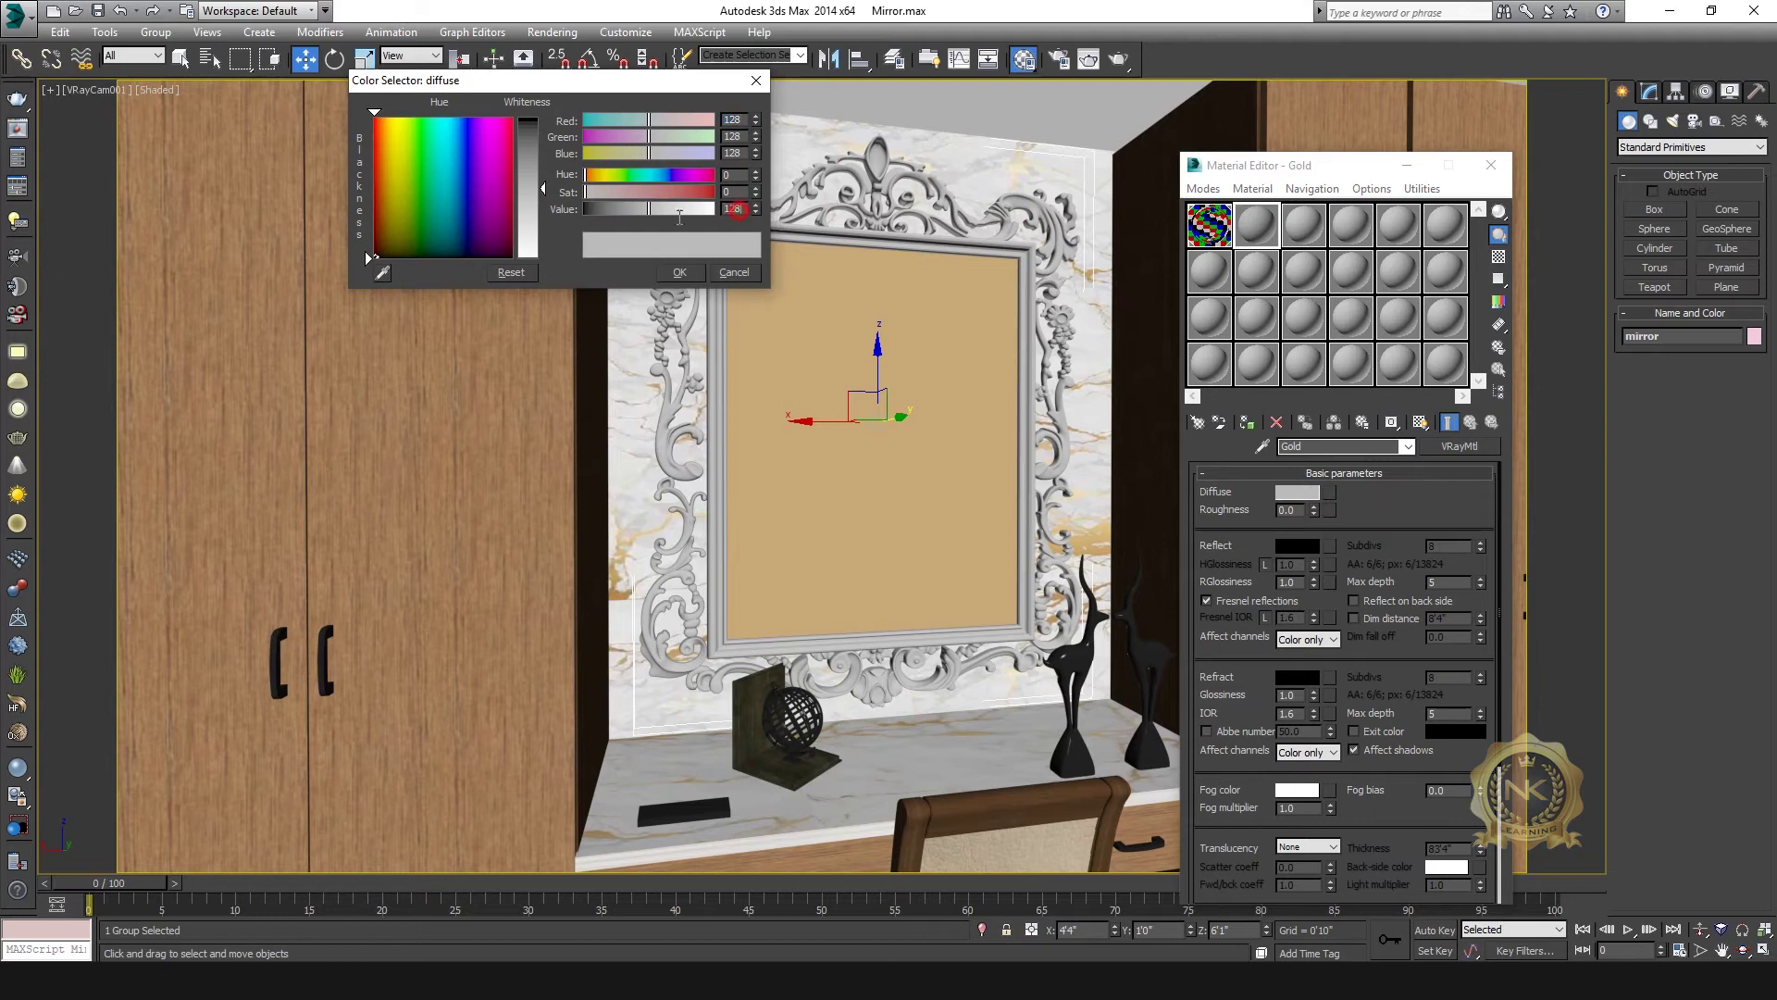
{"action": "type", "text": "0"}
{"action": "key", "text": "Return"}
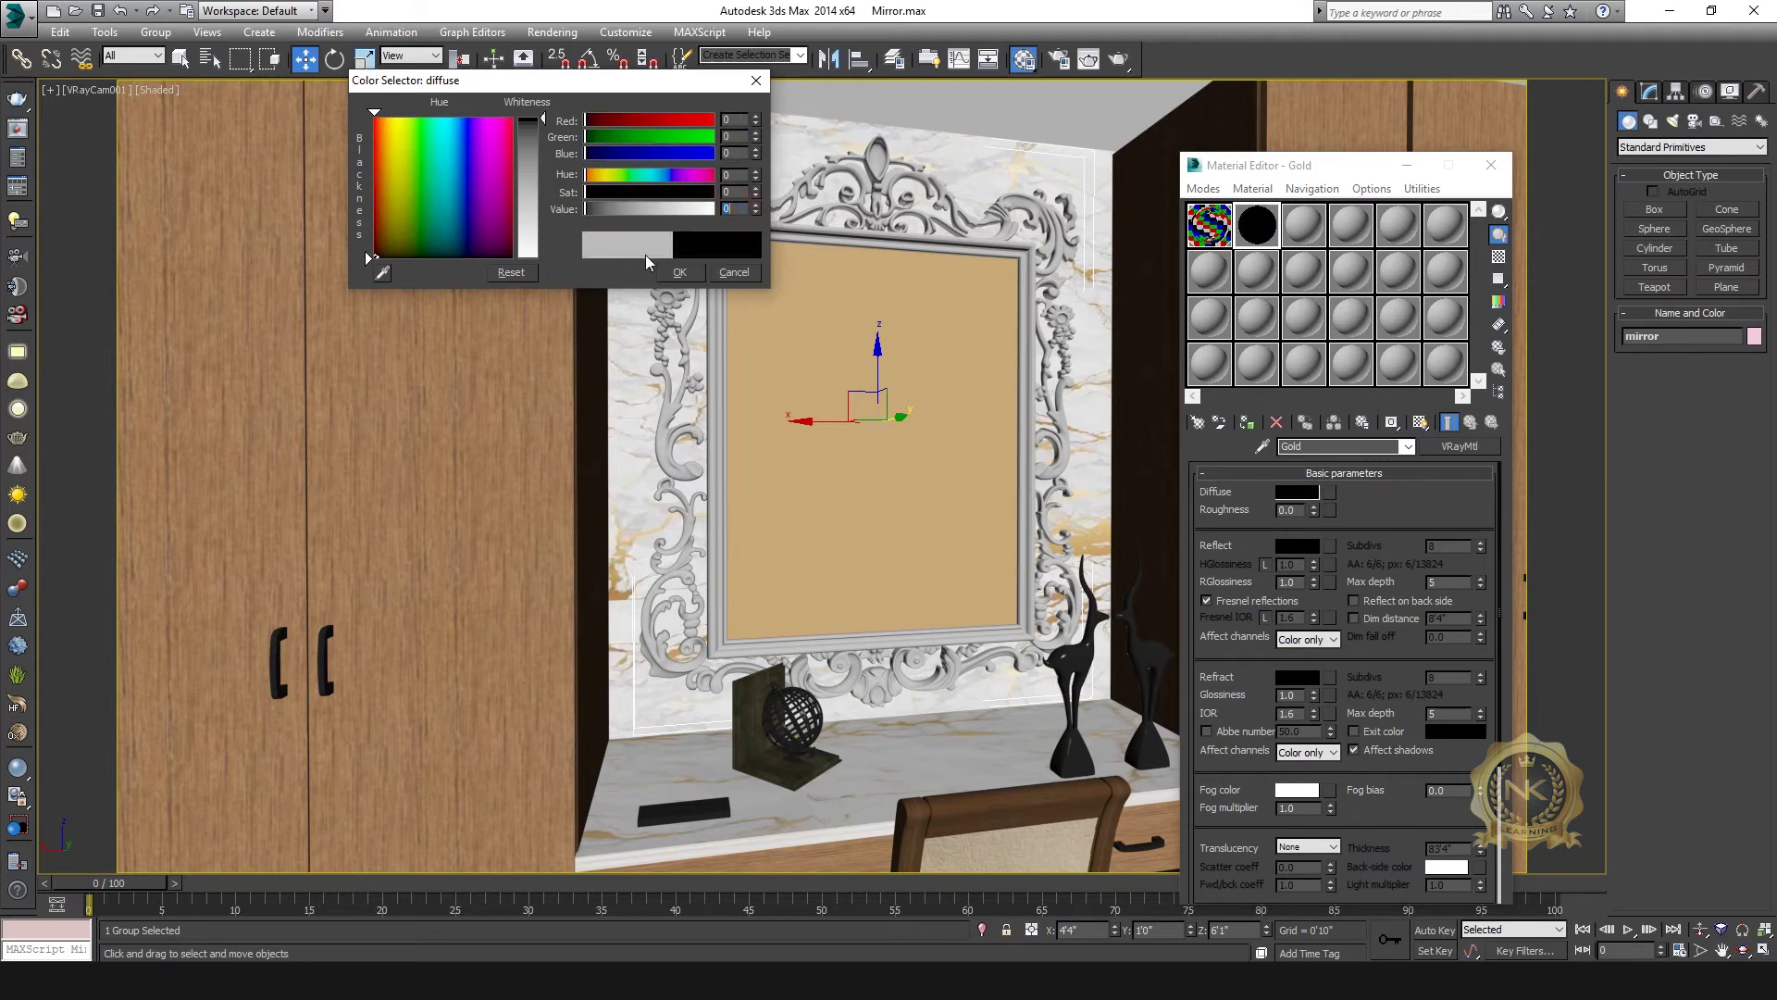
{"action": "left_click", "coordinate": [676, 272]}
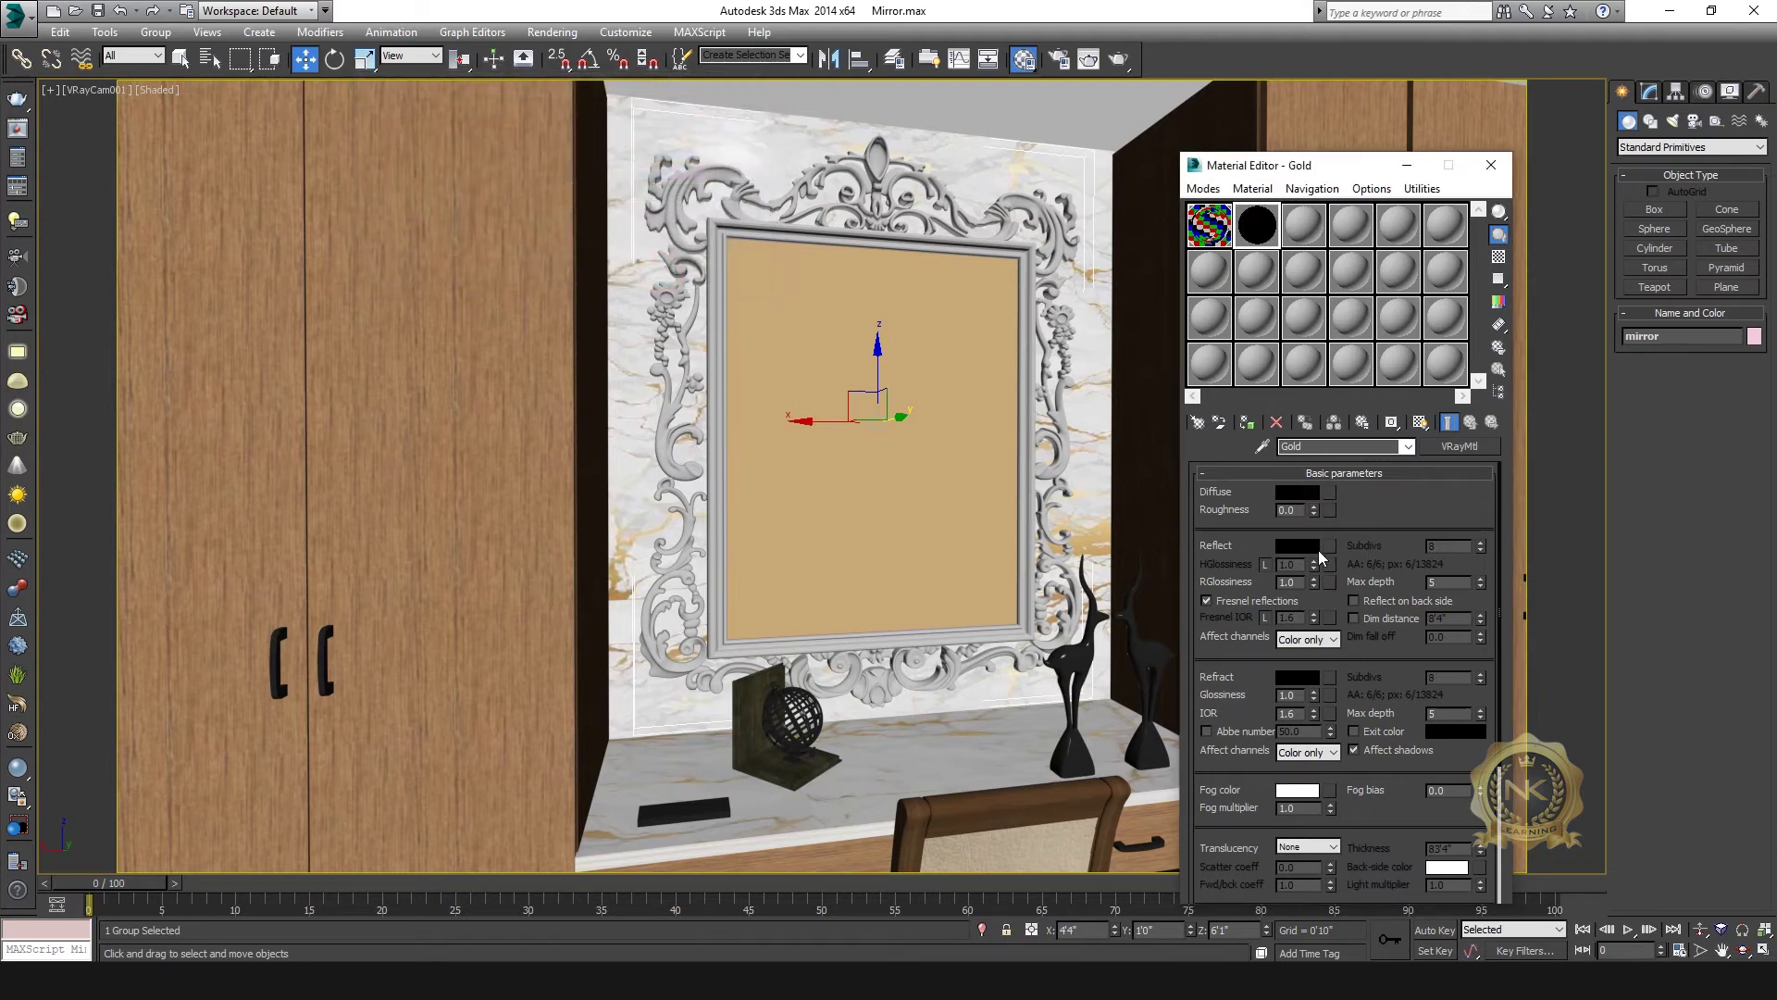
- Set the Gold material's reflection colour to light grey with a value of 200
{"action": "left_click", "coordinate": [1308, 544]}
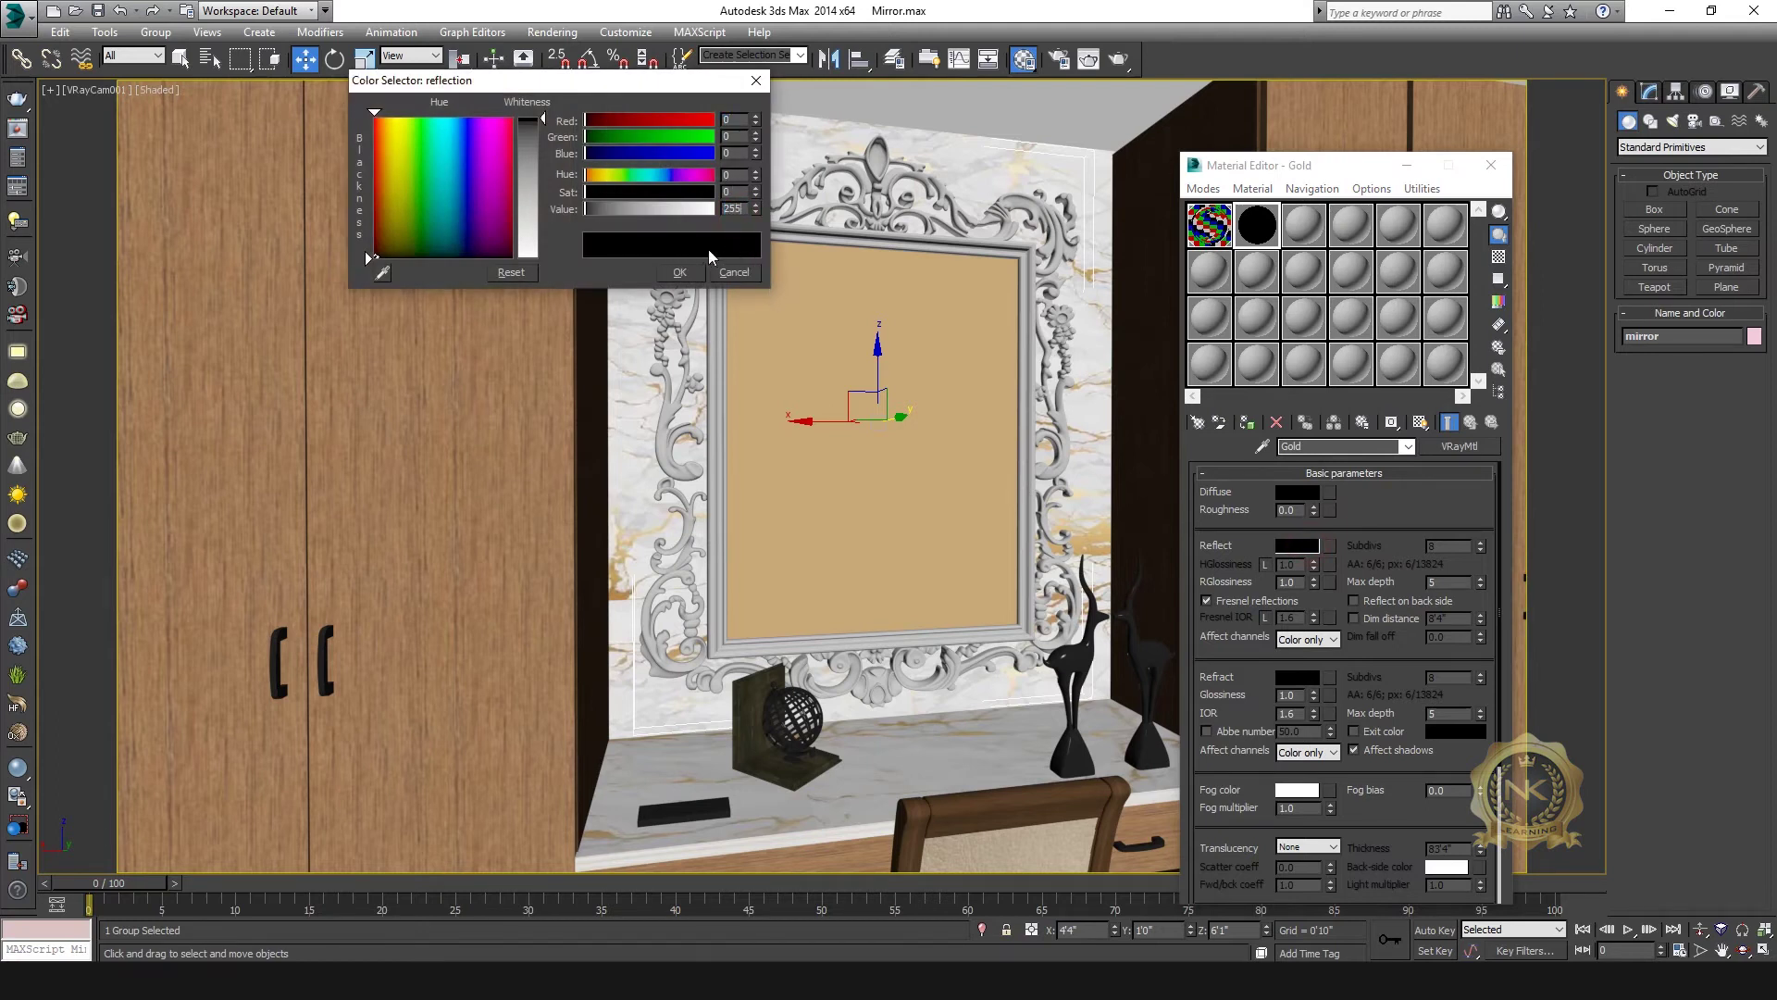
{"action": "type", "text": "200"}
{"action": "key", "text": "Return"}
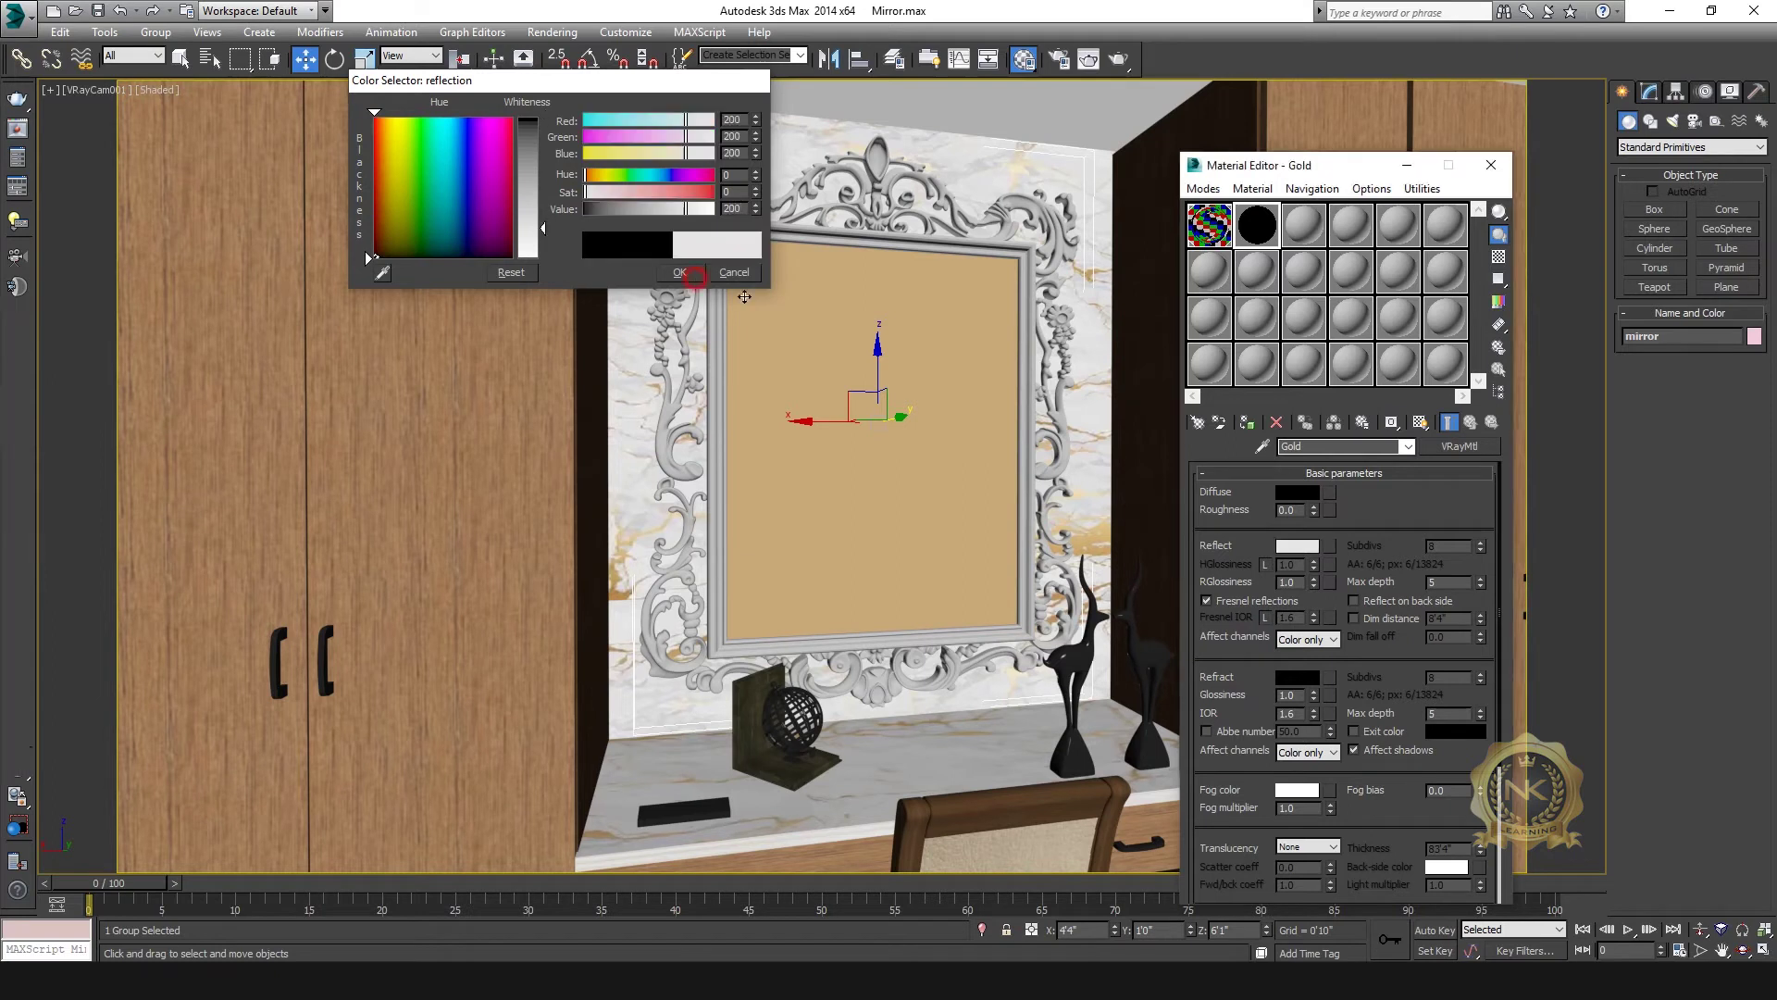
{"action": "left_click", "coordinate": [679, 272]}
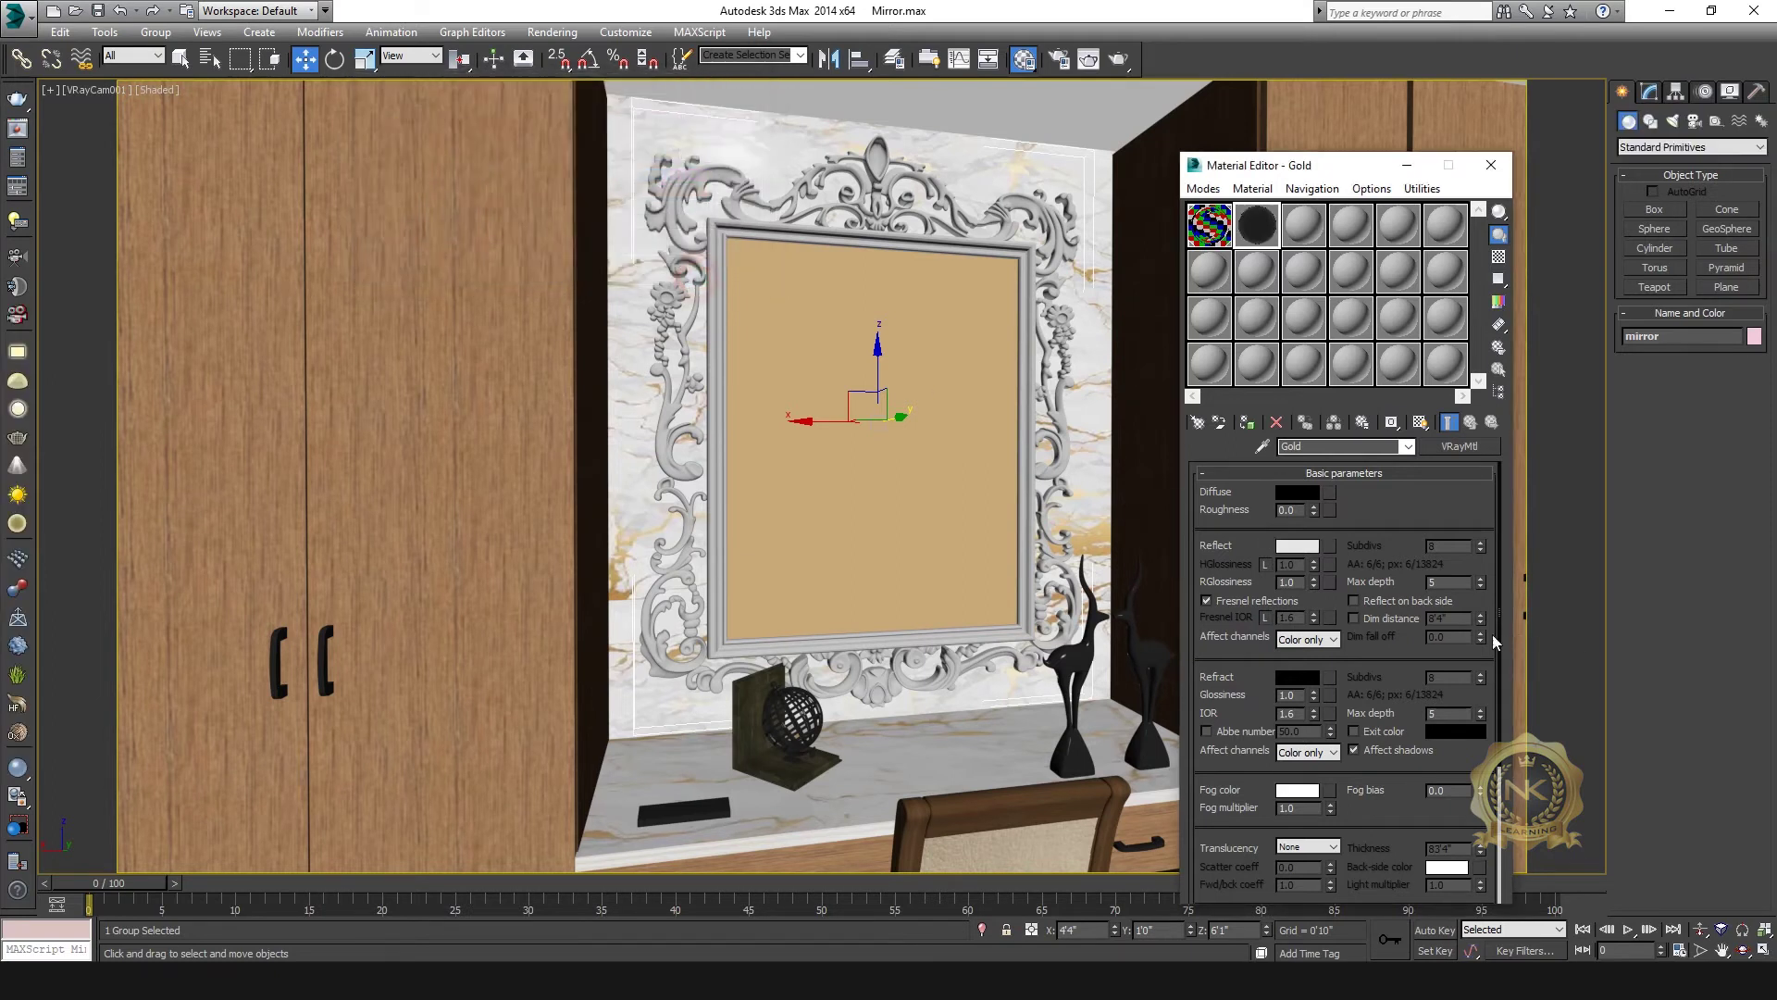
- Set the Gold material's reflection colour to orange with red 245, green 104 and blue 0
{"action": "left_click", "coordinate": [1299, 545]}
{"action": "type", "text": "245"}
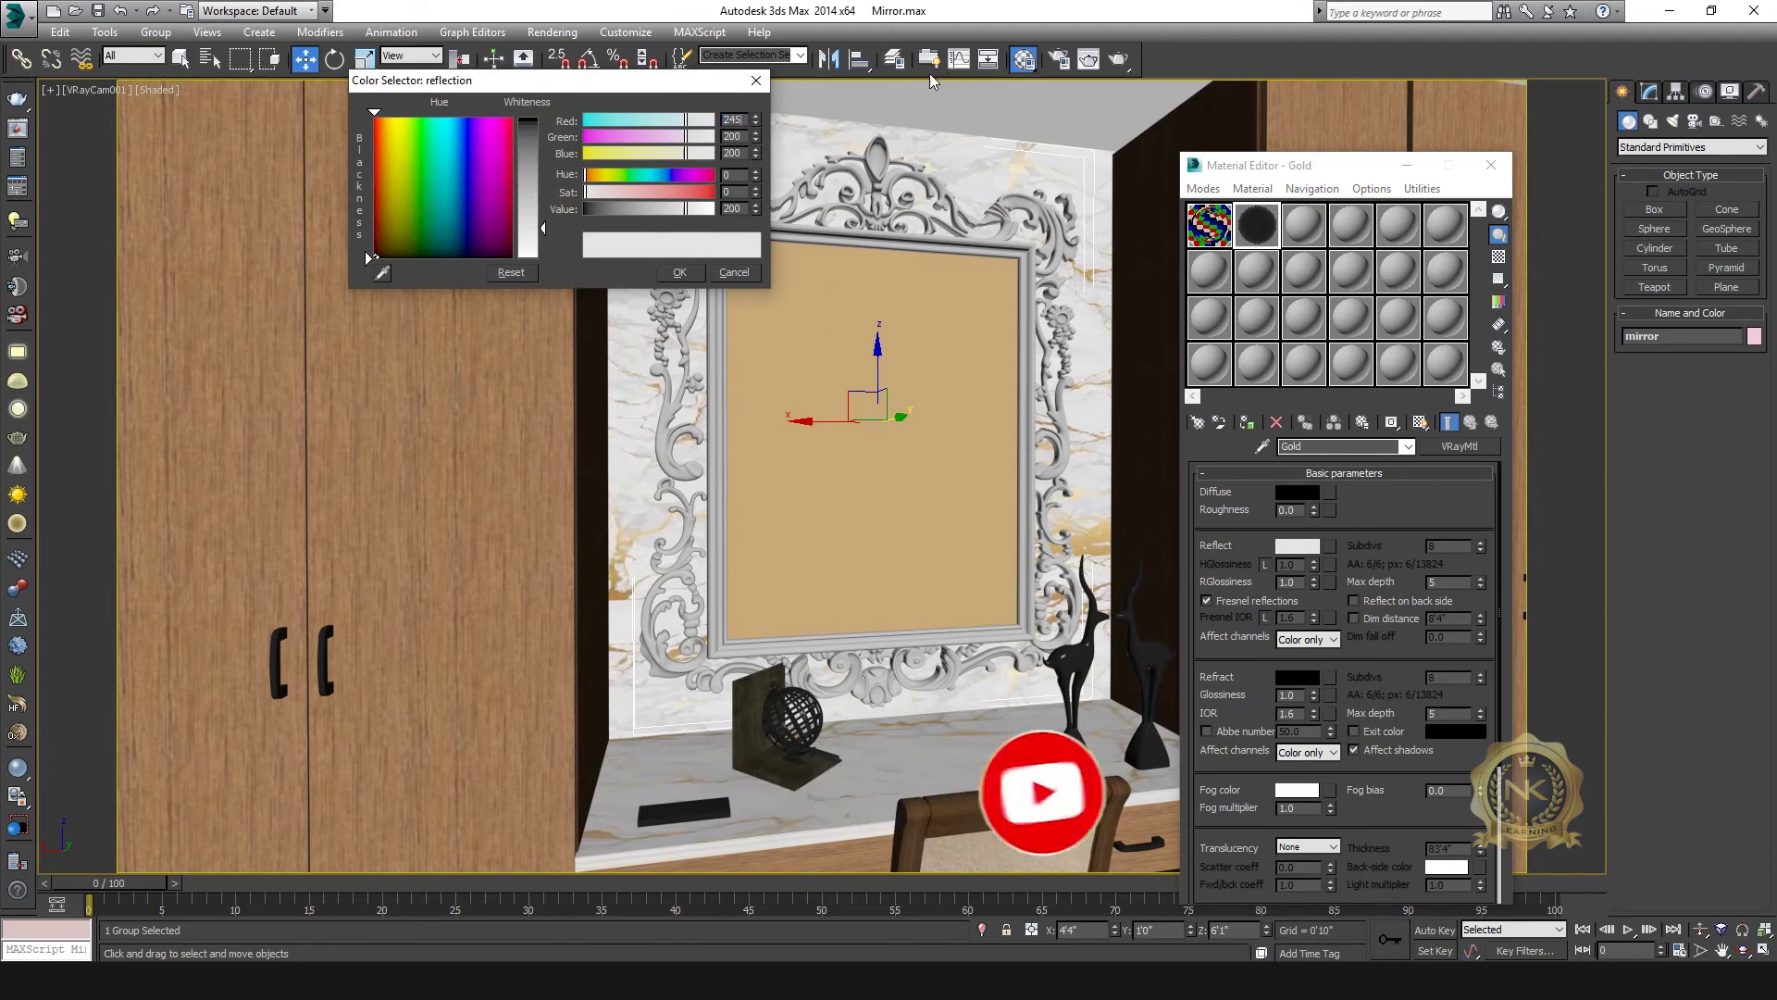
{"action": "left_click", "coordinate": [739, 135]}
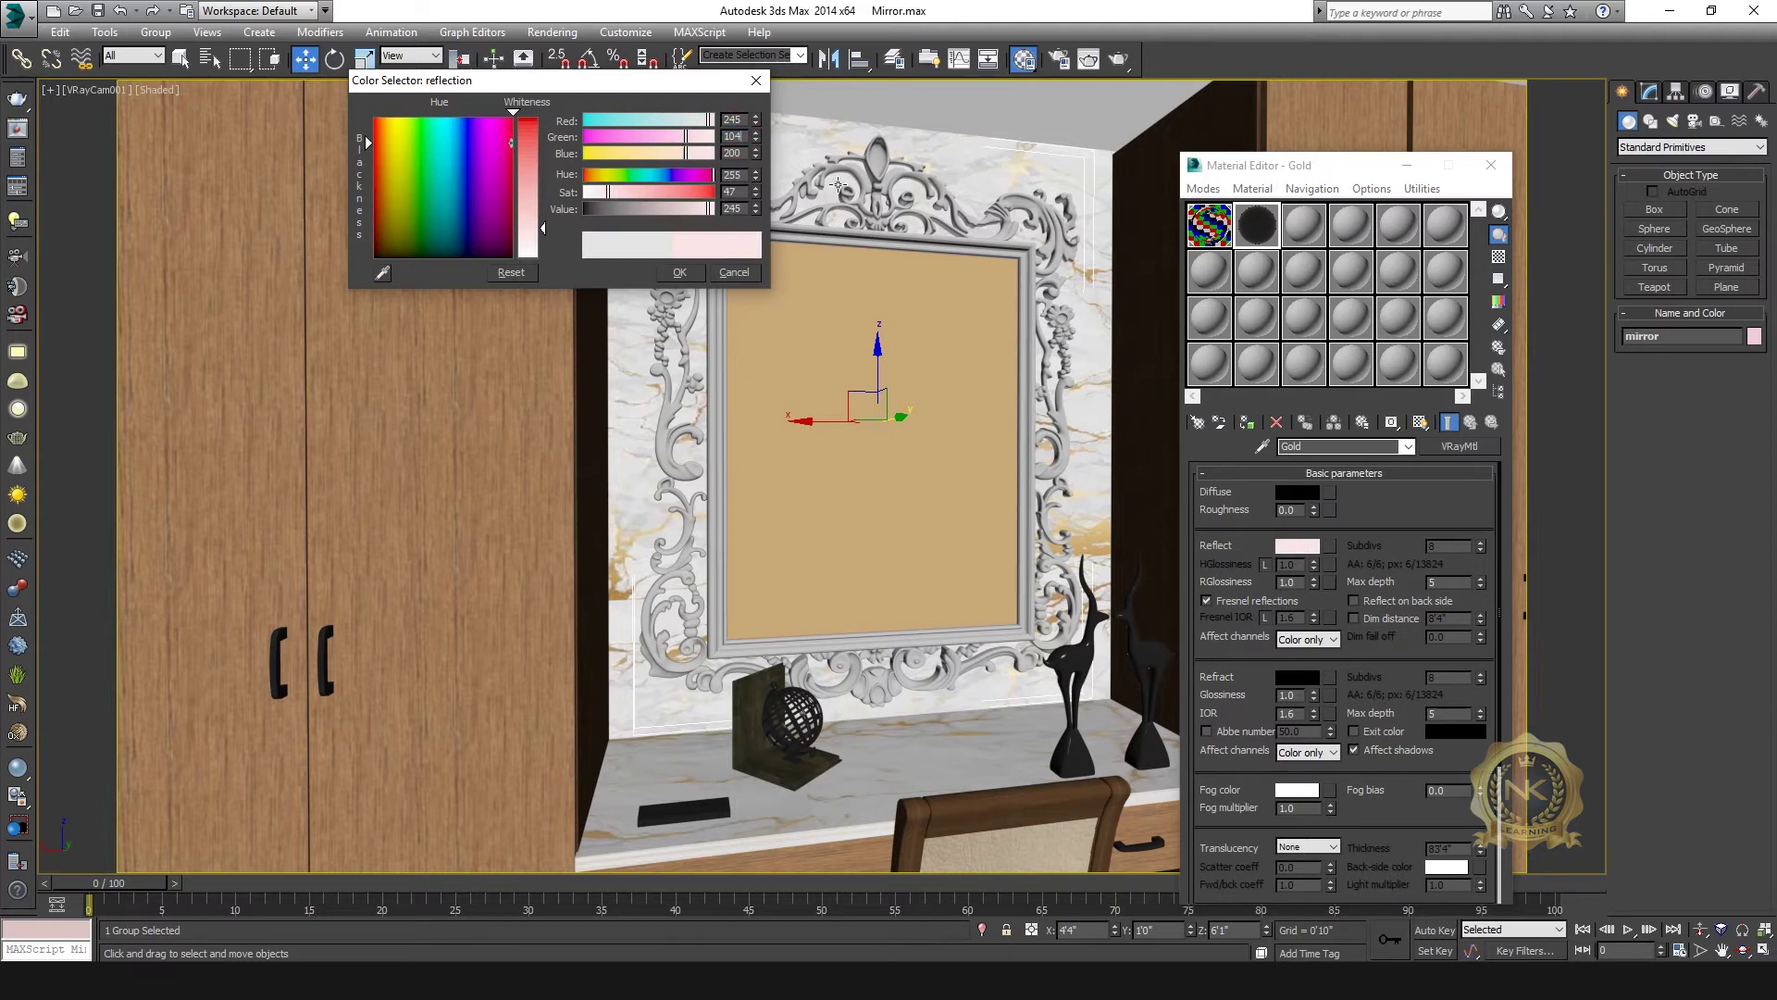
{"action": "double_click", "coordinate": [733, 152]}
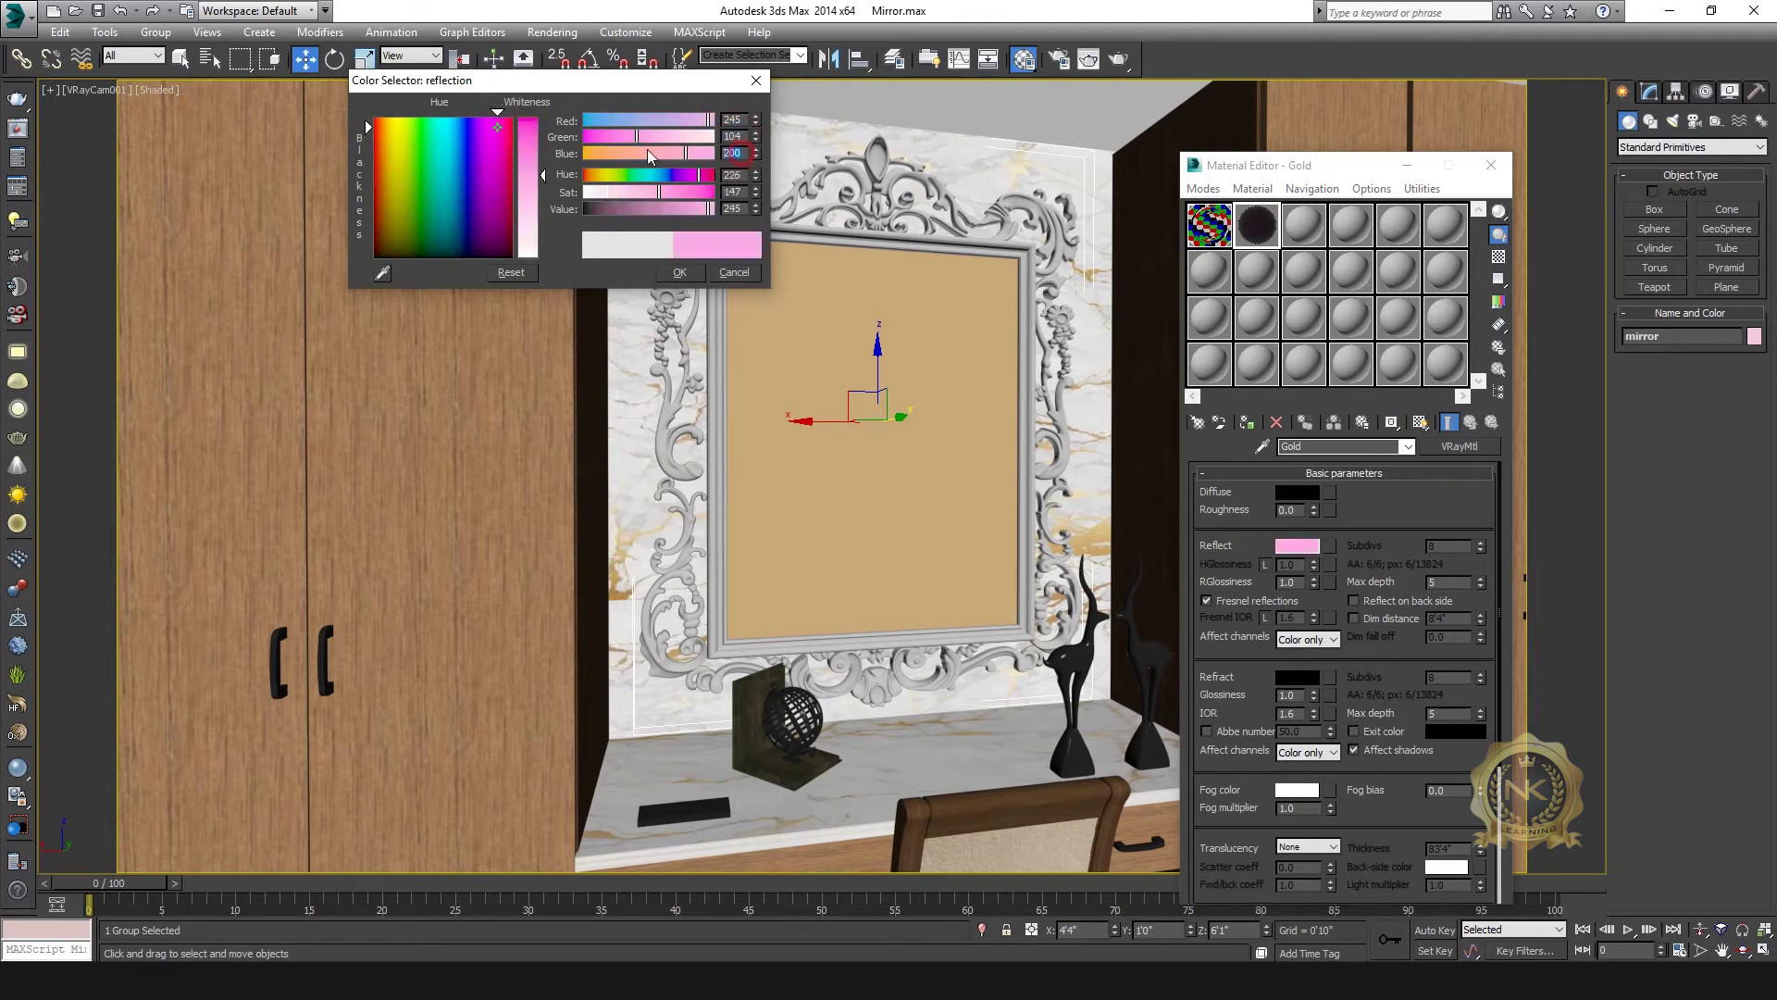
{"action": "type", "text": "0"}
{"action": "key", "text": "Return"}
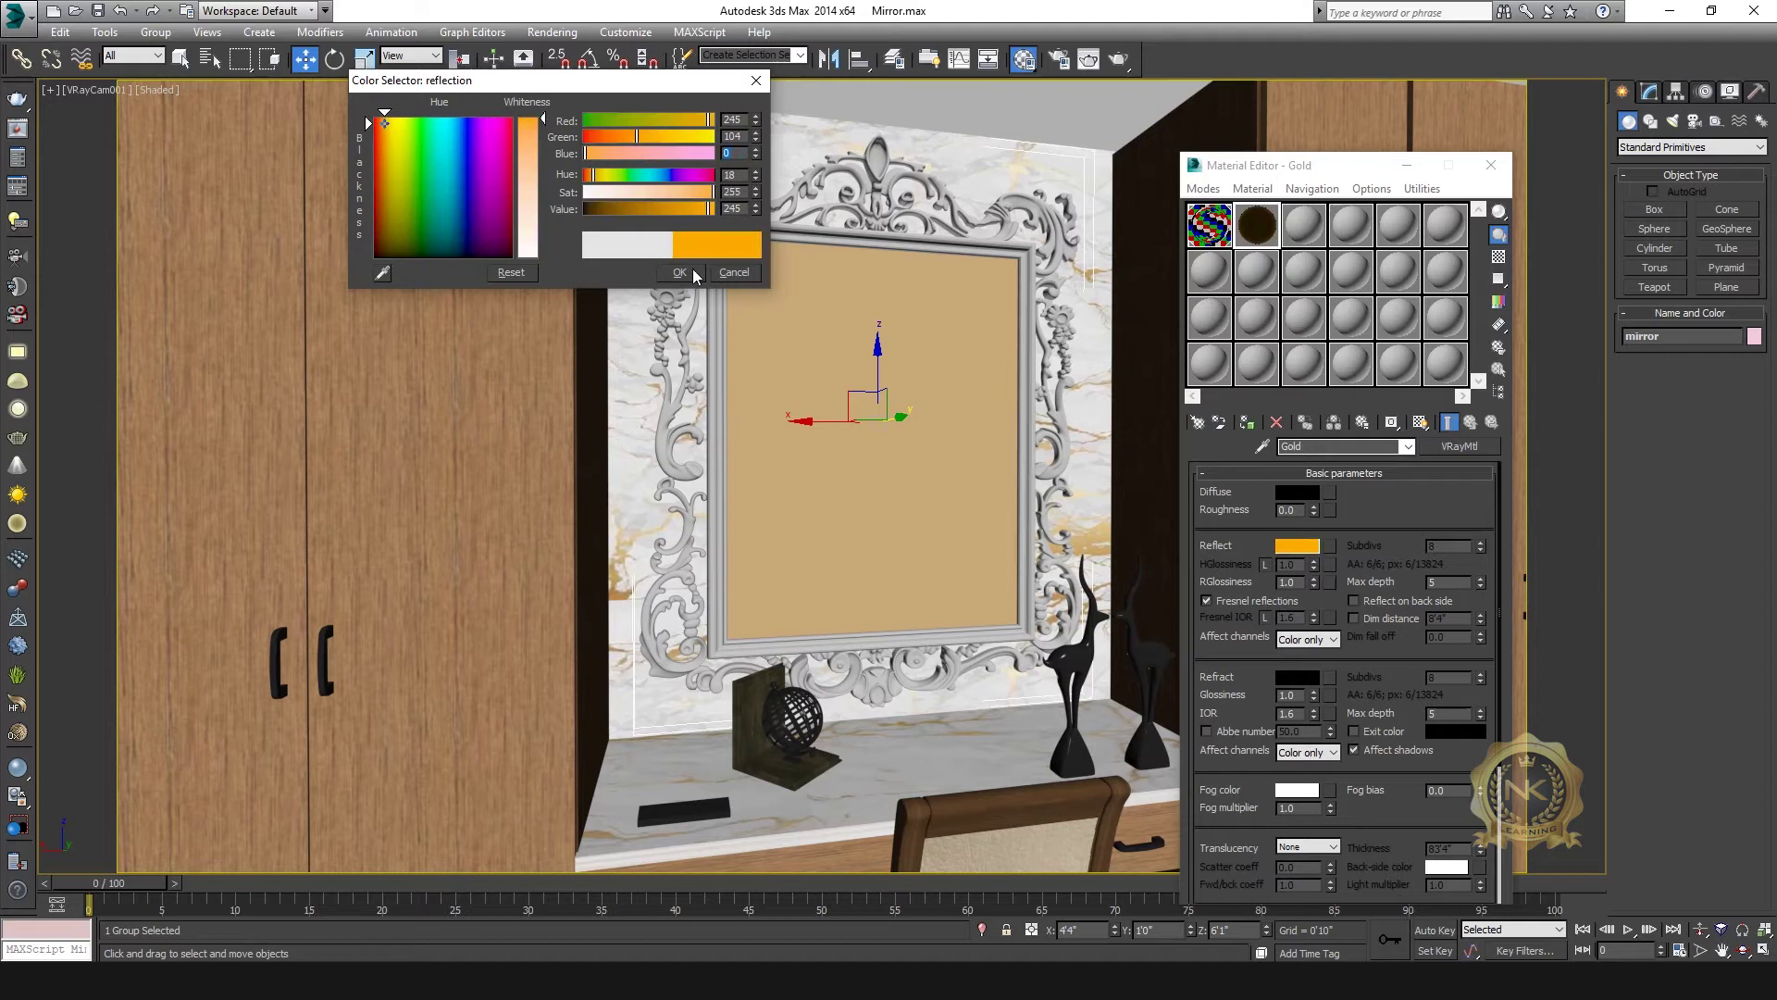
{"action": "left_click", "coordinate": [693, 271]}
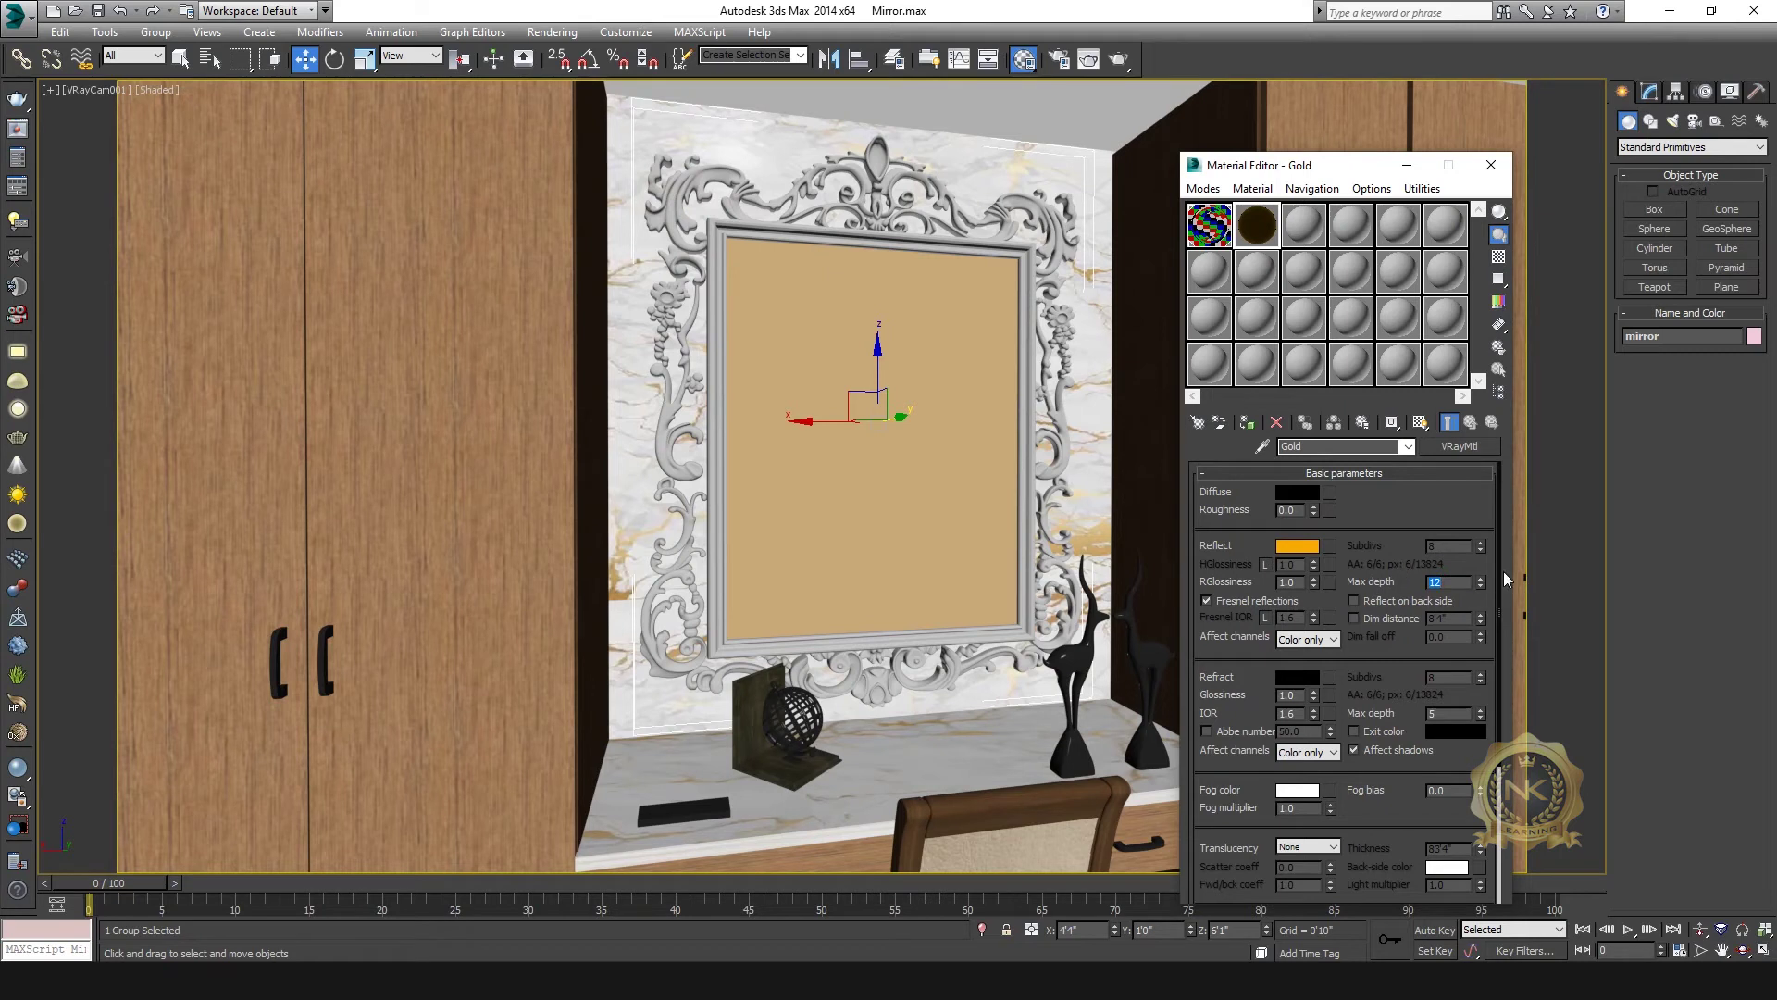
- Unlock the Gold material's highlight glossiness at 0.9, turn off Fresnel reflections, and preview the sample against a checkered background
{"action": "left_click", "coordinate": [1265, 565]}
{"action": "double_click", "coordinate": [1269, 229]}
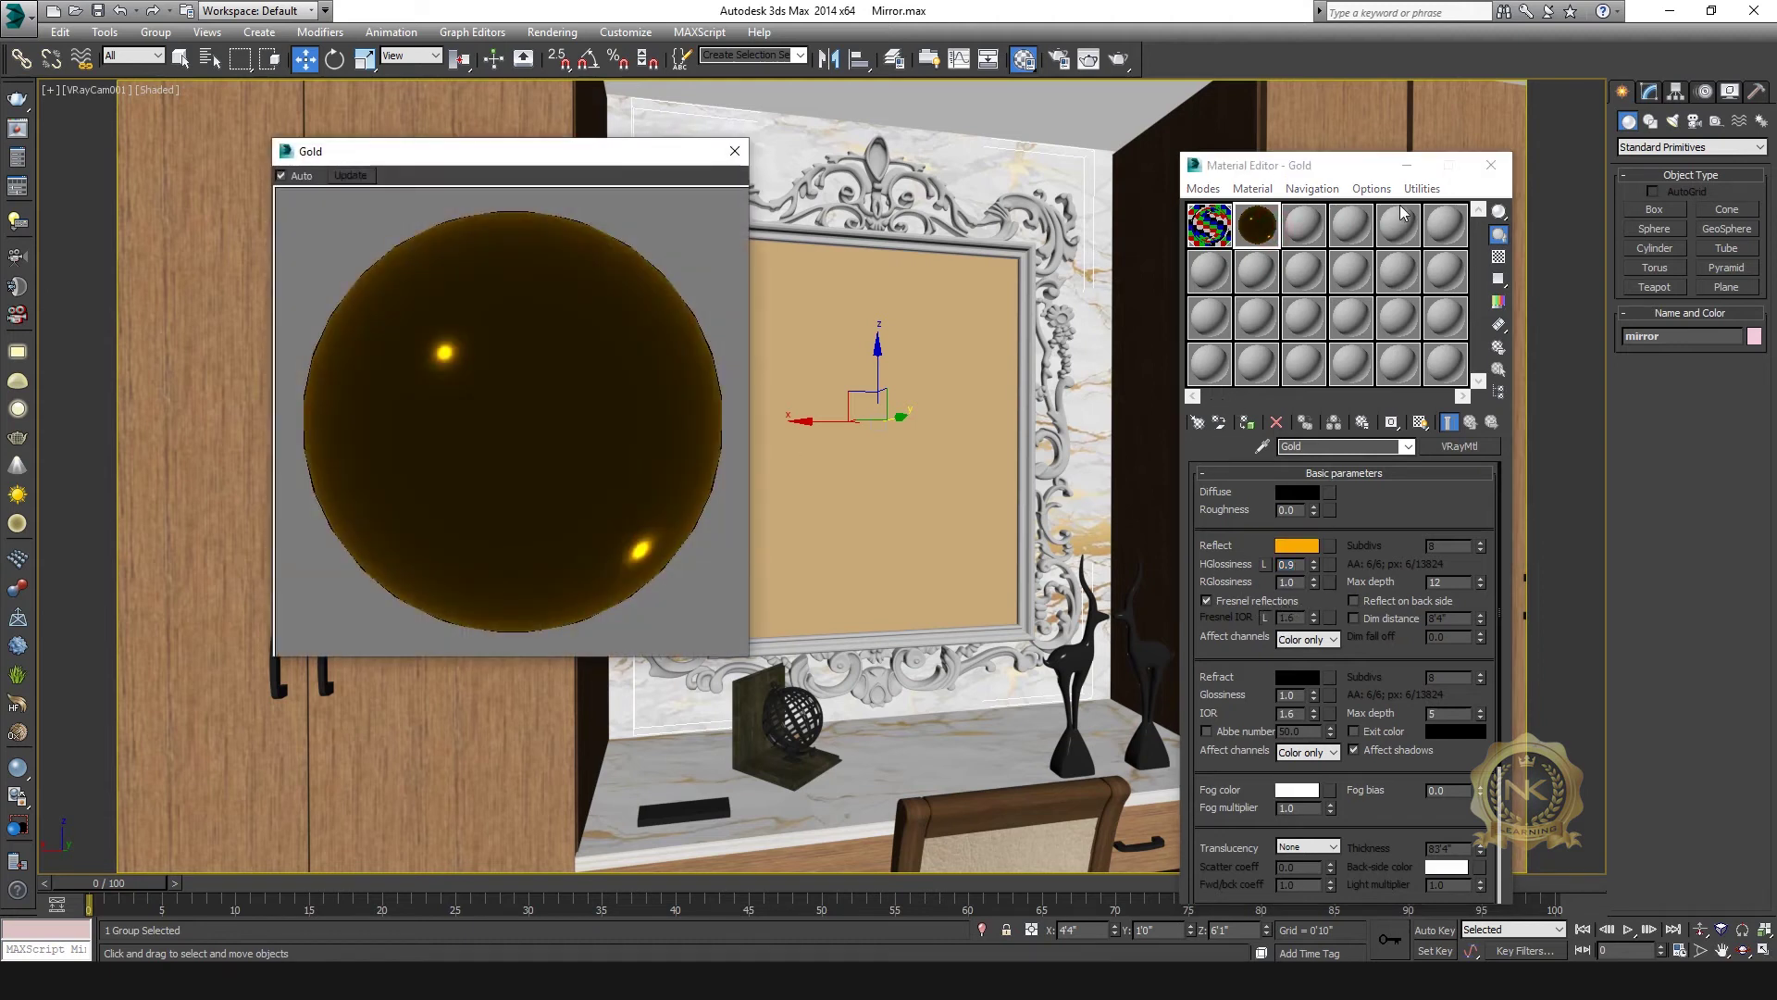
{"action": "left_click", "coordinate": [1497, 260]}
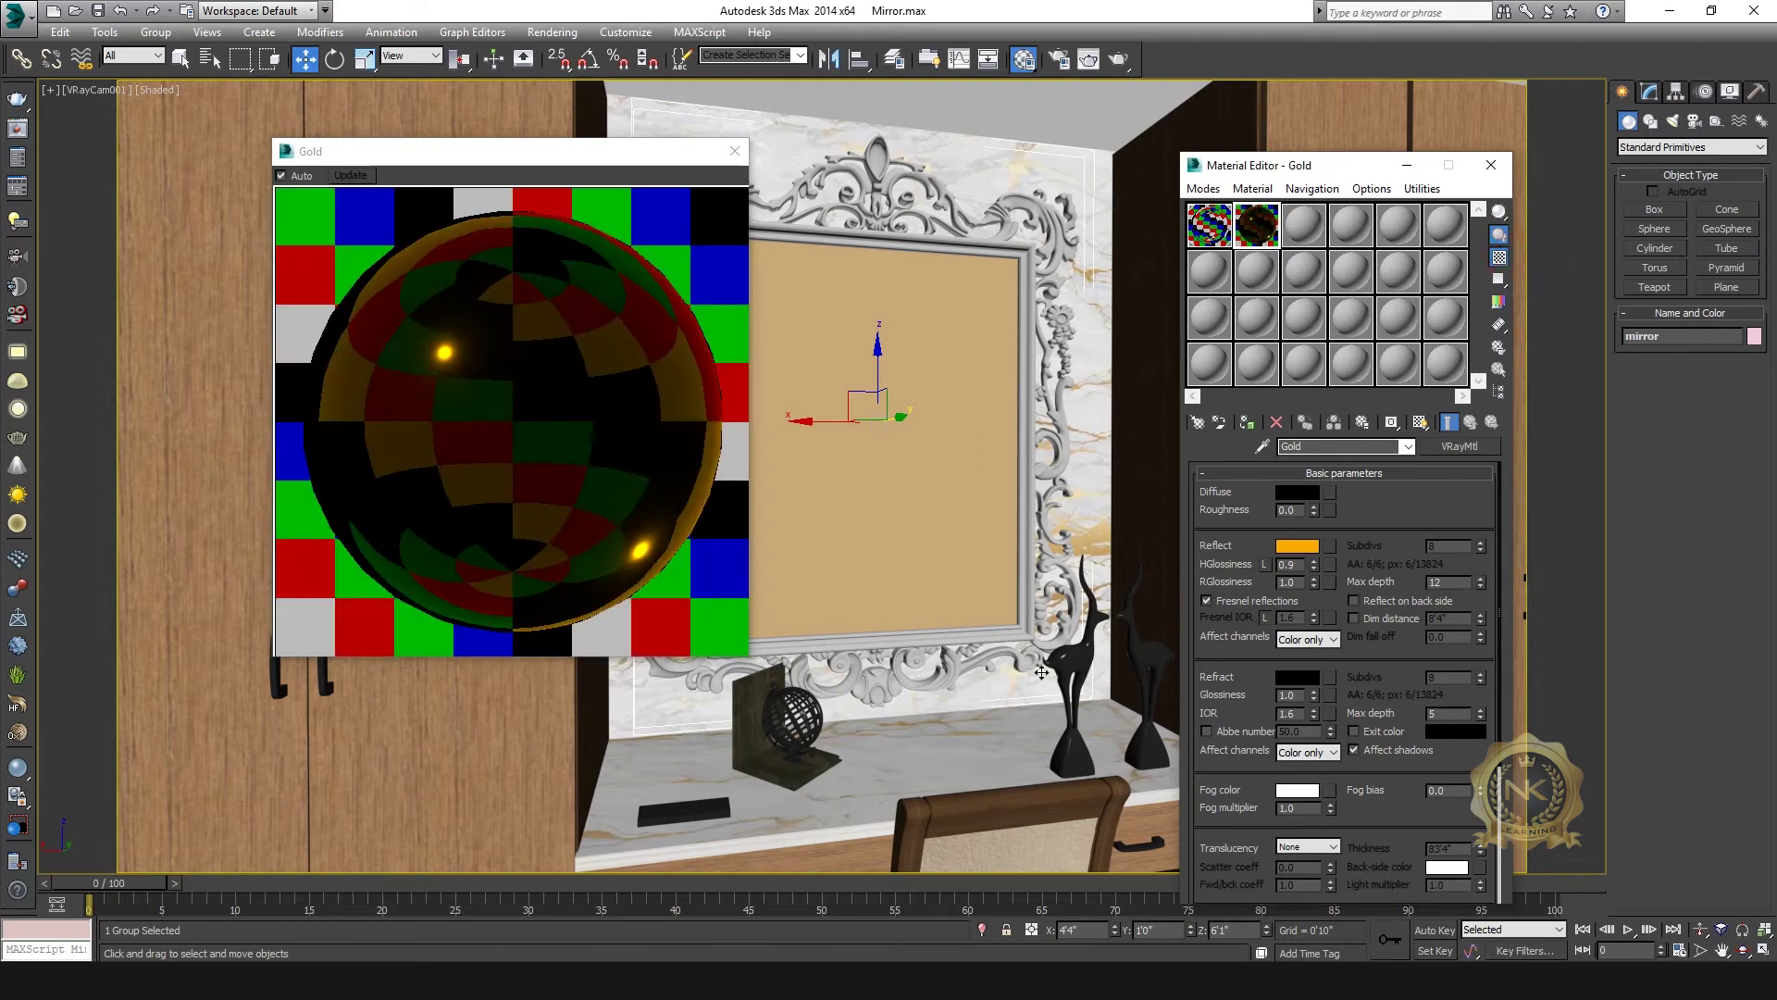
{"action": "left_click", "coordinate": [1206, 600]}
{"action": "left_click", "coordinate": [733, 152]}
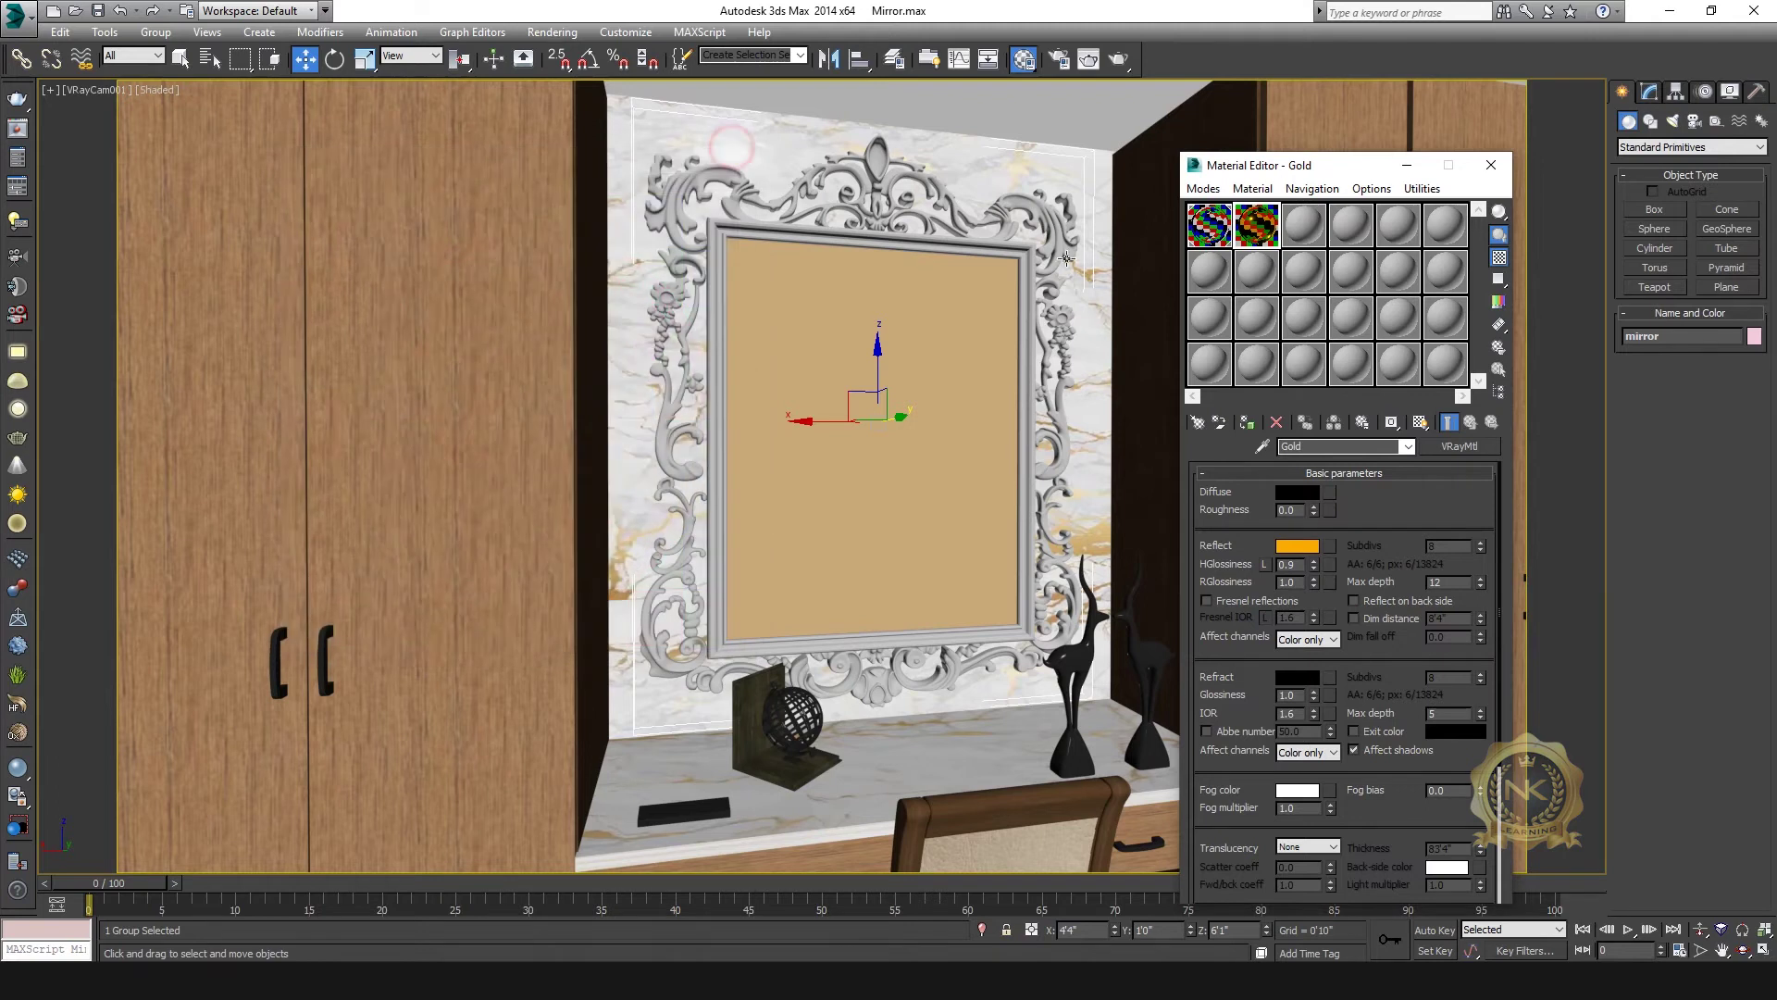
- Assign the gold material to the ornate mirror frame under the new name Gold1 and close the material editor
{"action": "left_click", "coordinate": [1010, 215]}
{"action": "left_click", "coordinate": [1005, 211]}
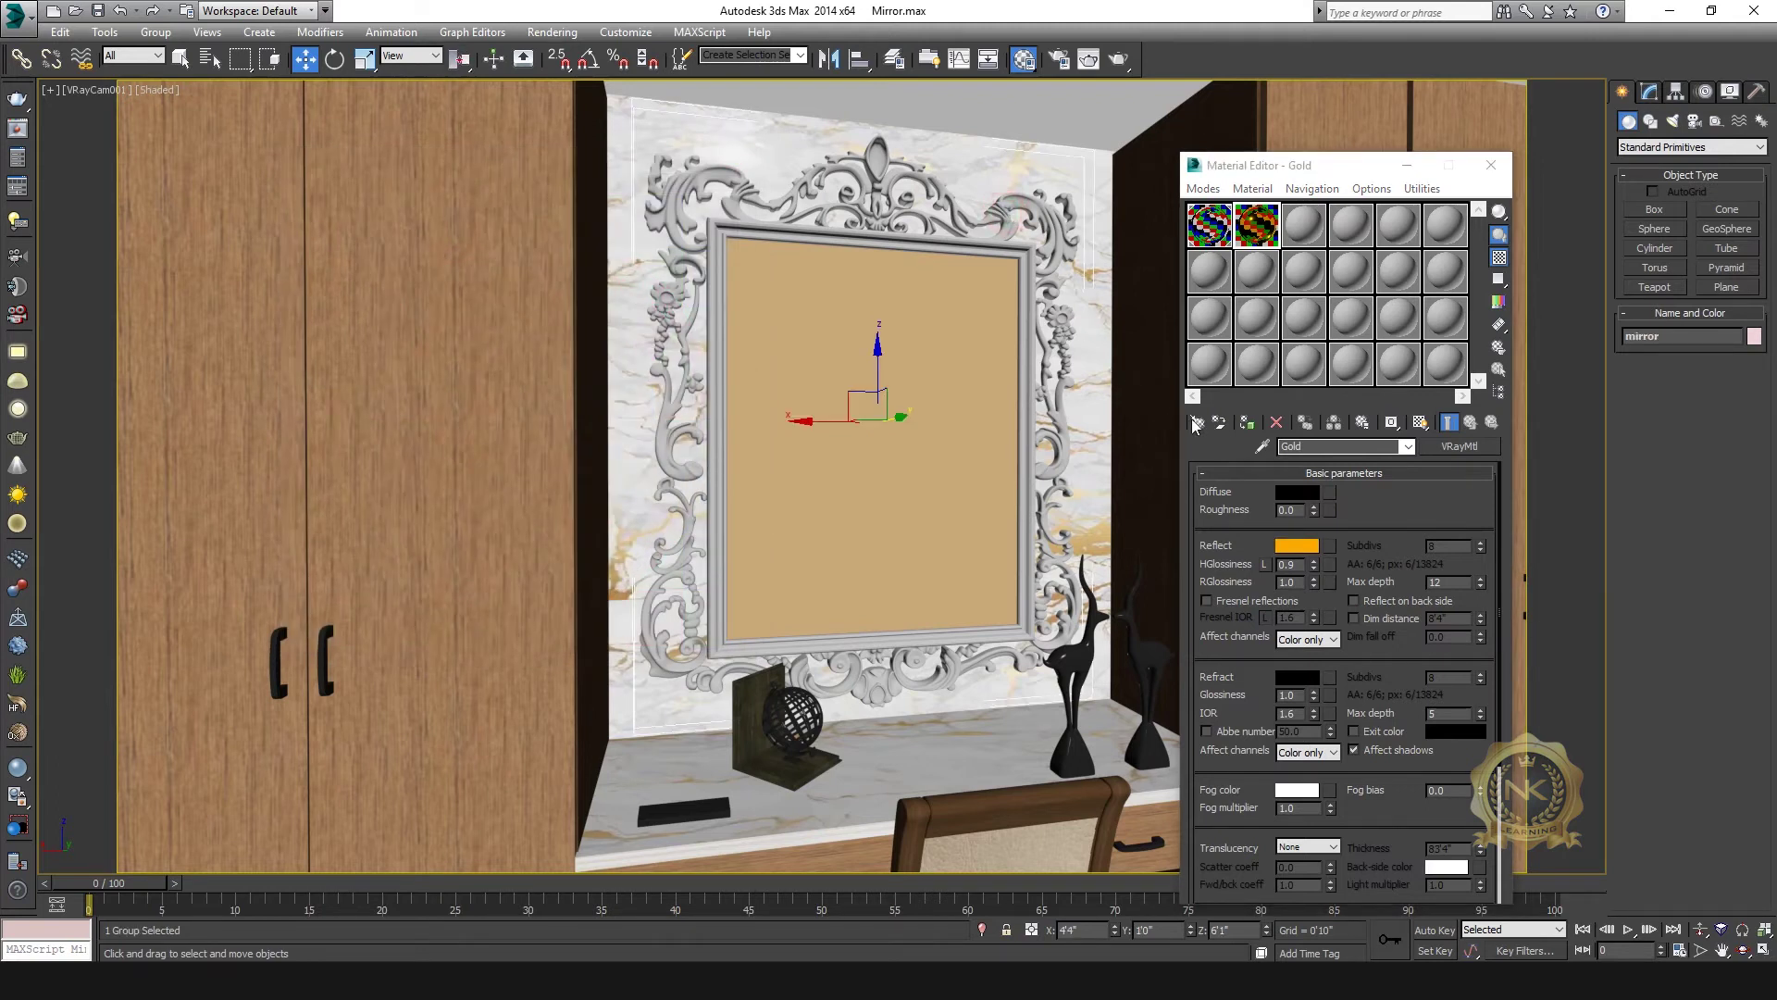
{"action": "left_click", "coordinate": [1249, 423]}
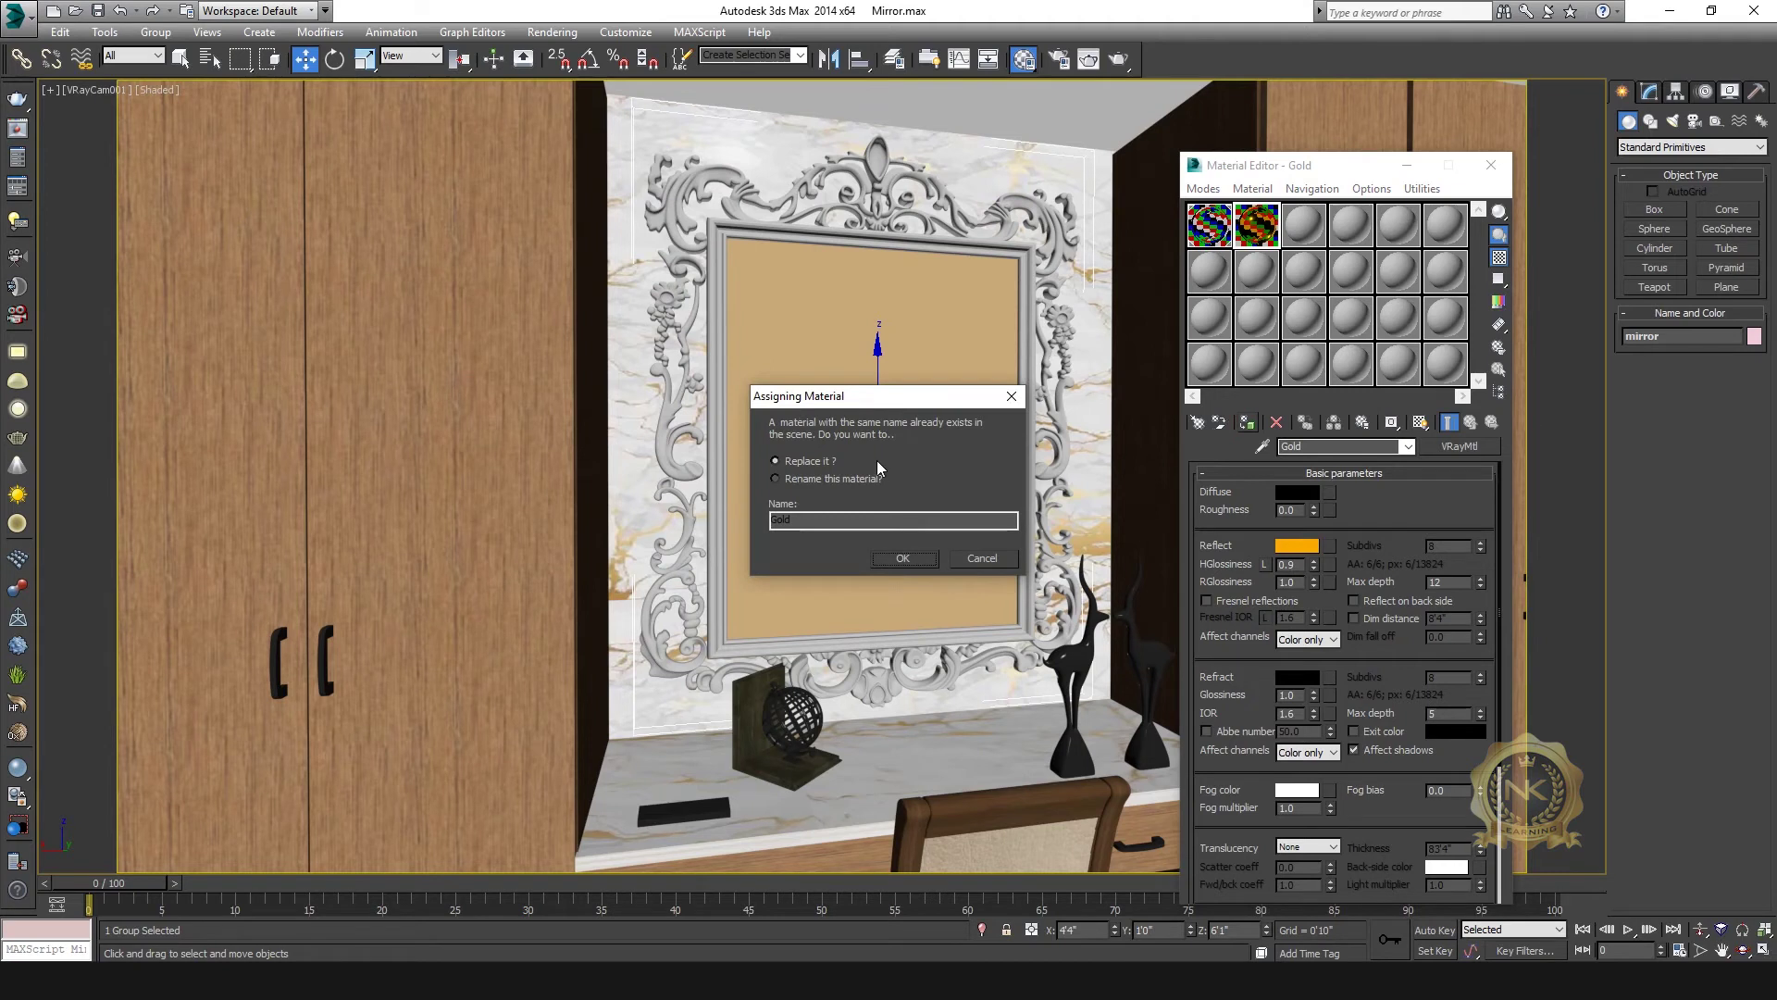
{"action": "left_click", "coordinate": [824, 478]}
{"action": "left_click", "coordinate": [870, 526]}
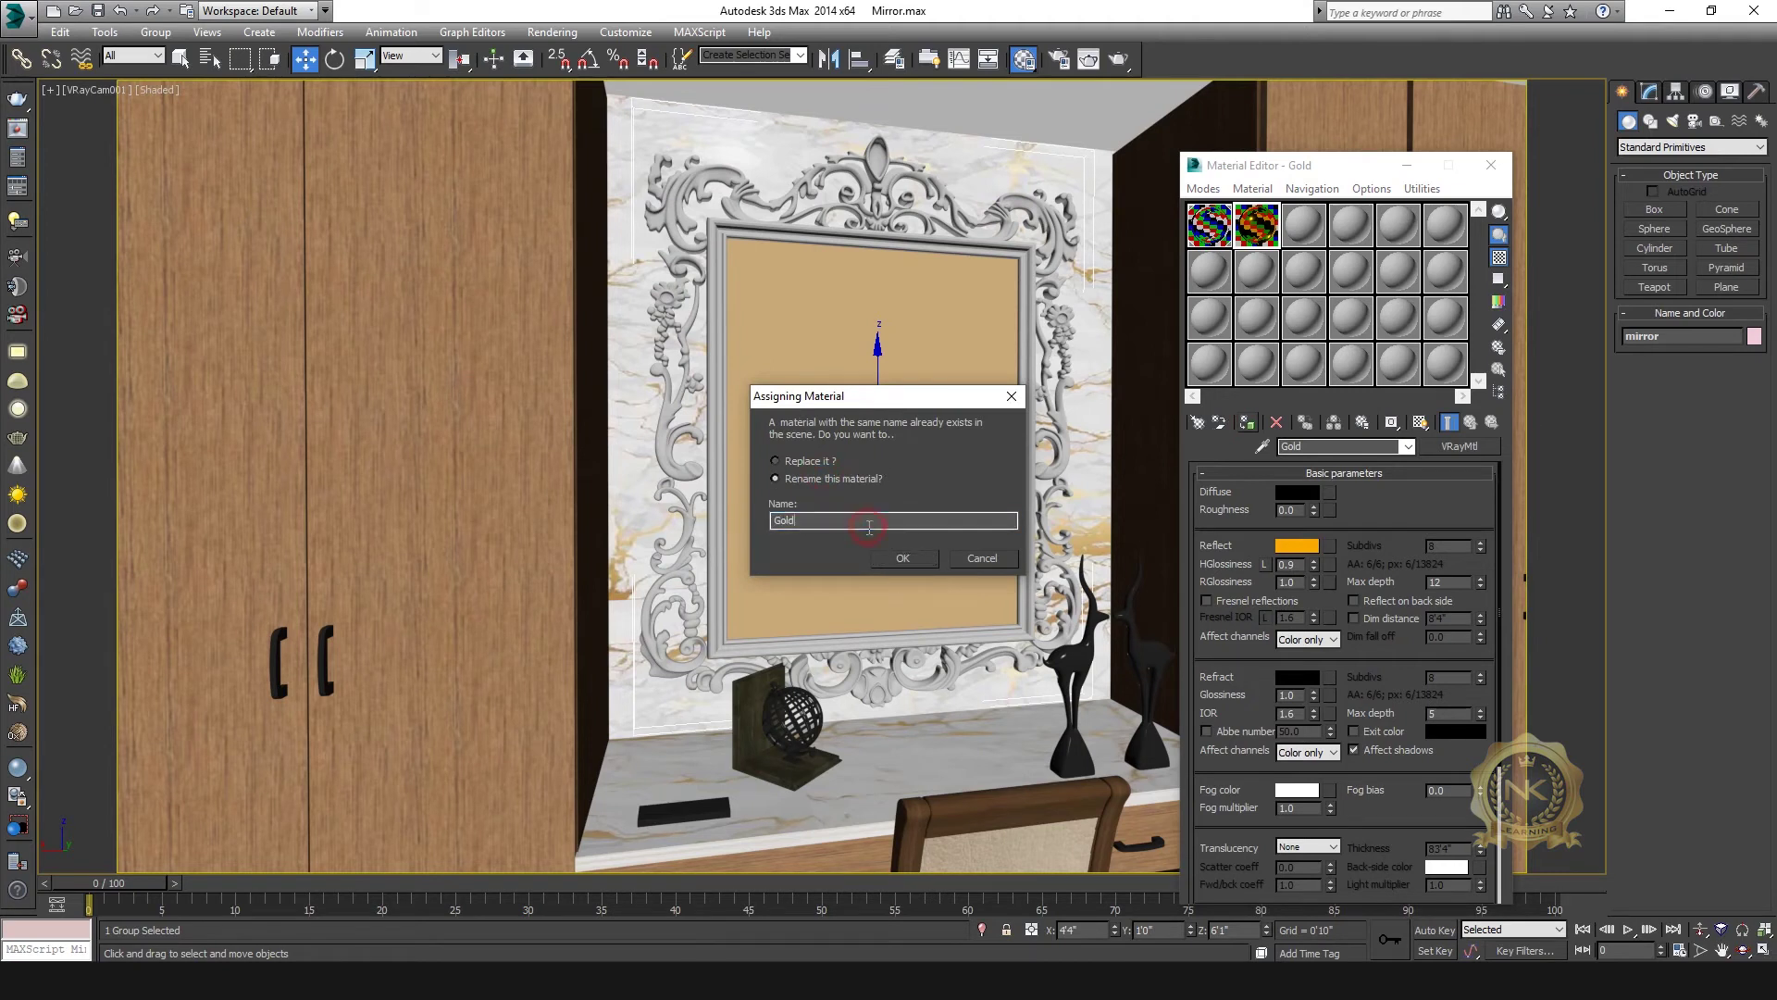
{"action": "type", "text": "1"}
{"action": "left_click", "coordinate": [930, 558]}
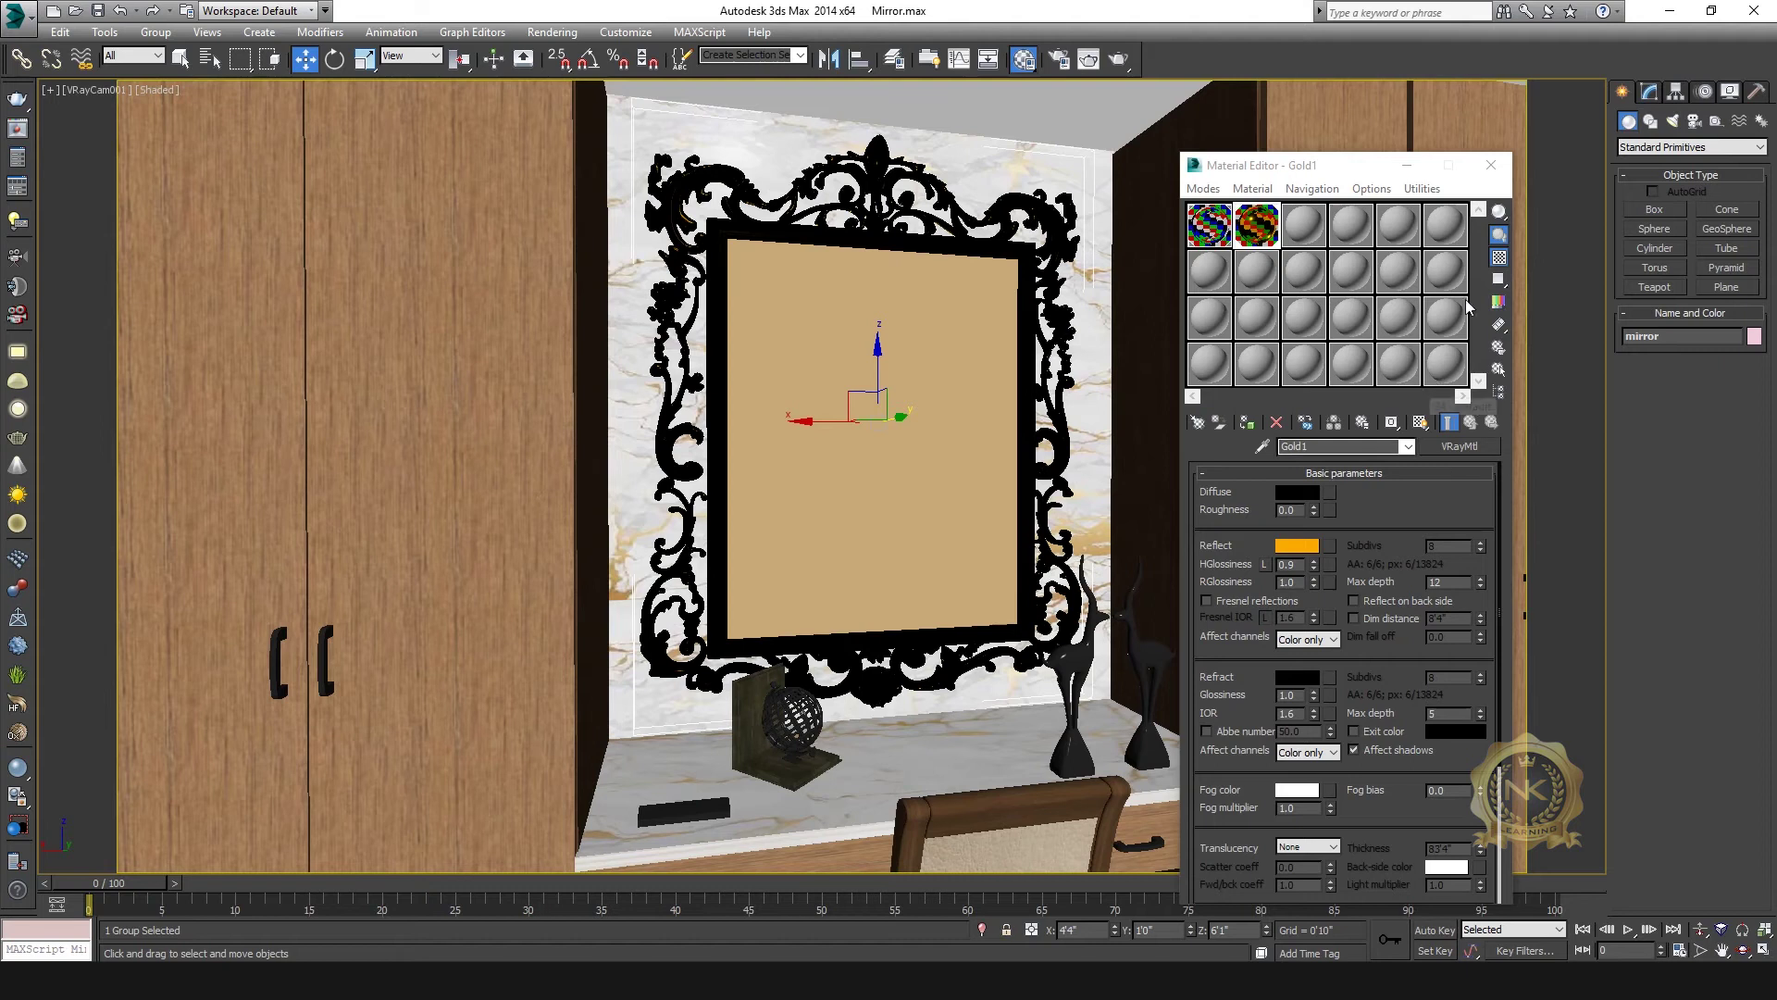
{"action": "left_click", "coordinate": [1489, 168]}
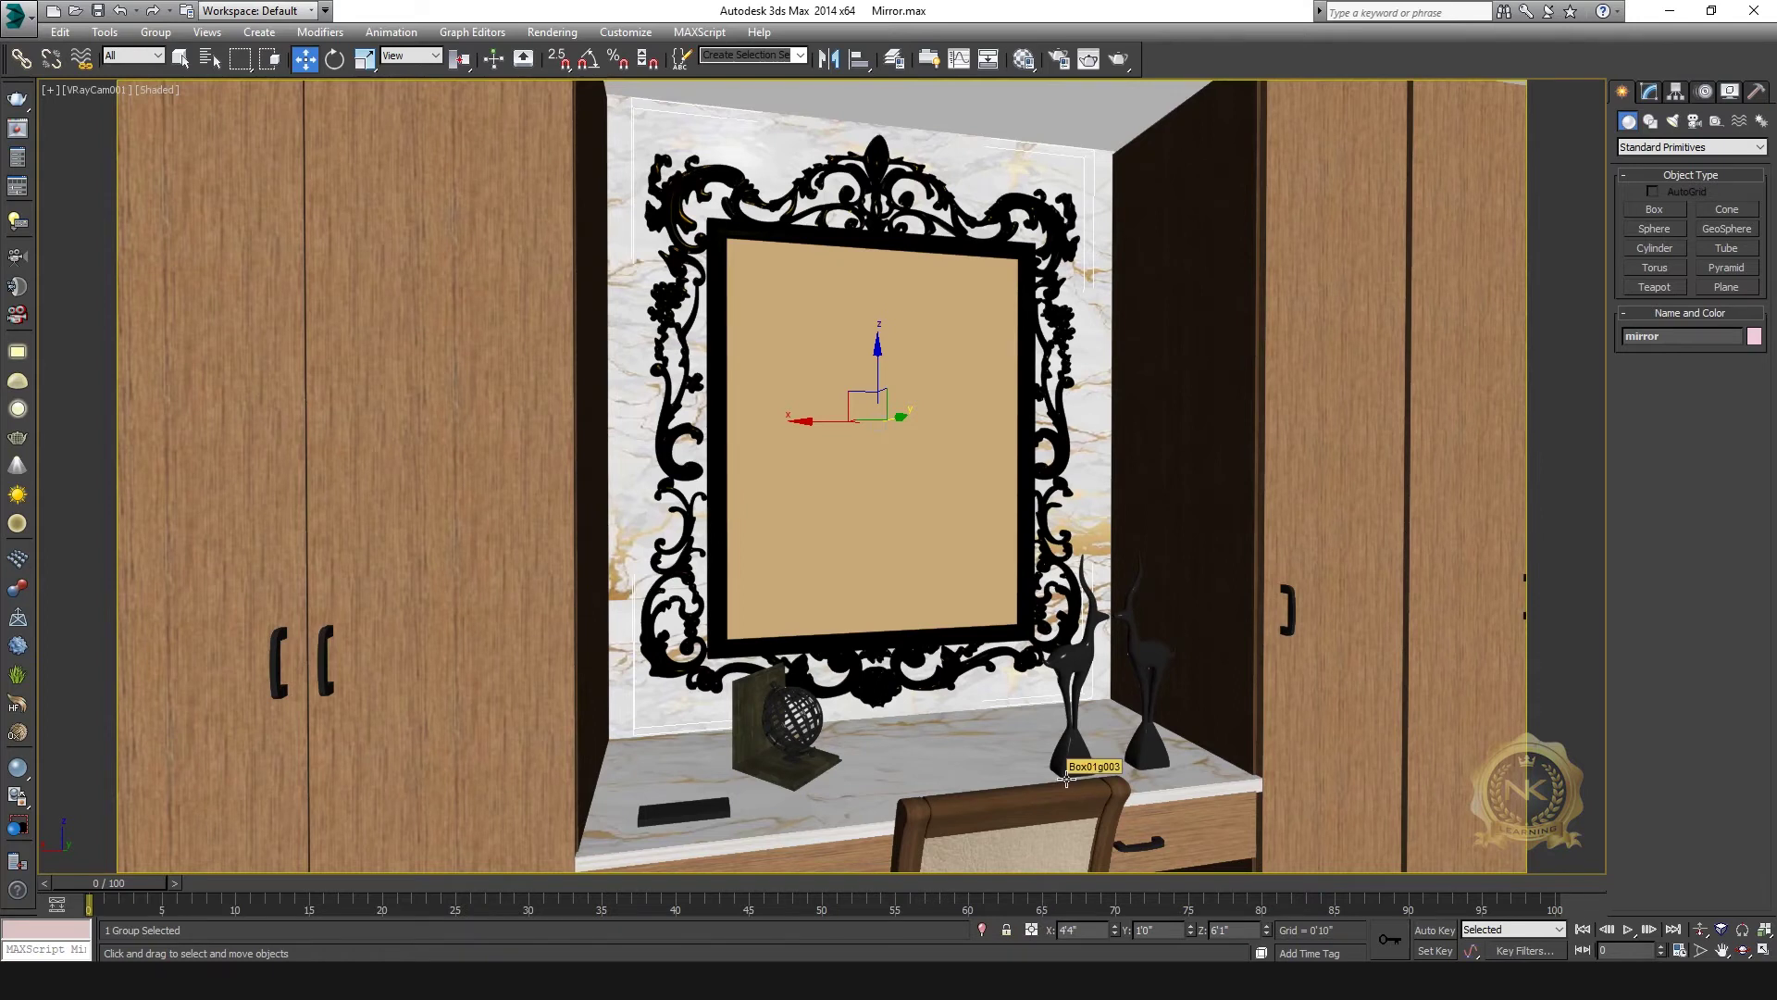
- Render the camera view and inspect the gold frame and mirror reflection at 100% zoom
{"action": "key", "text": "F9"}
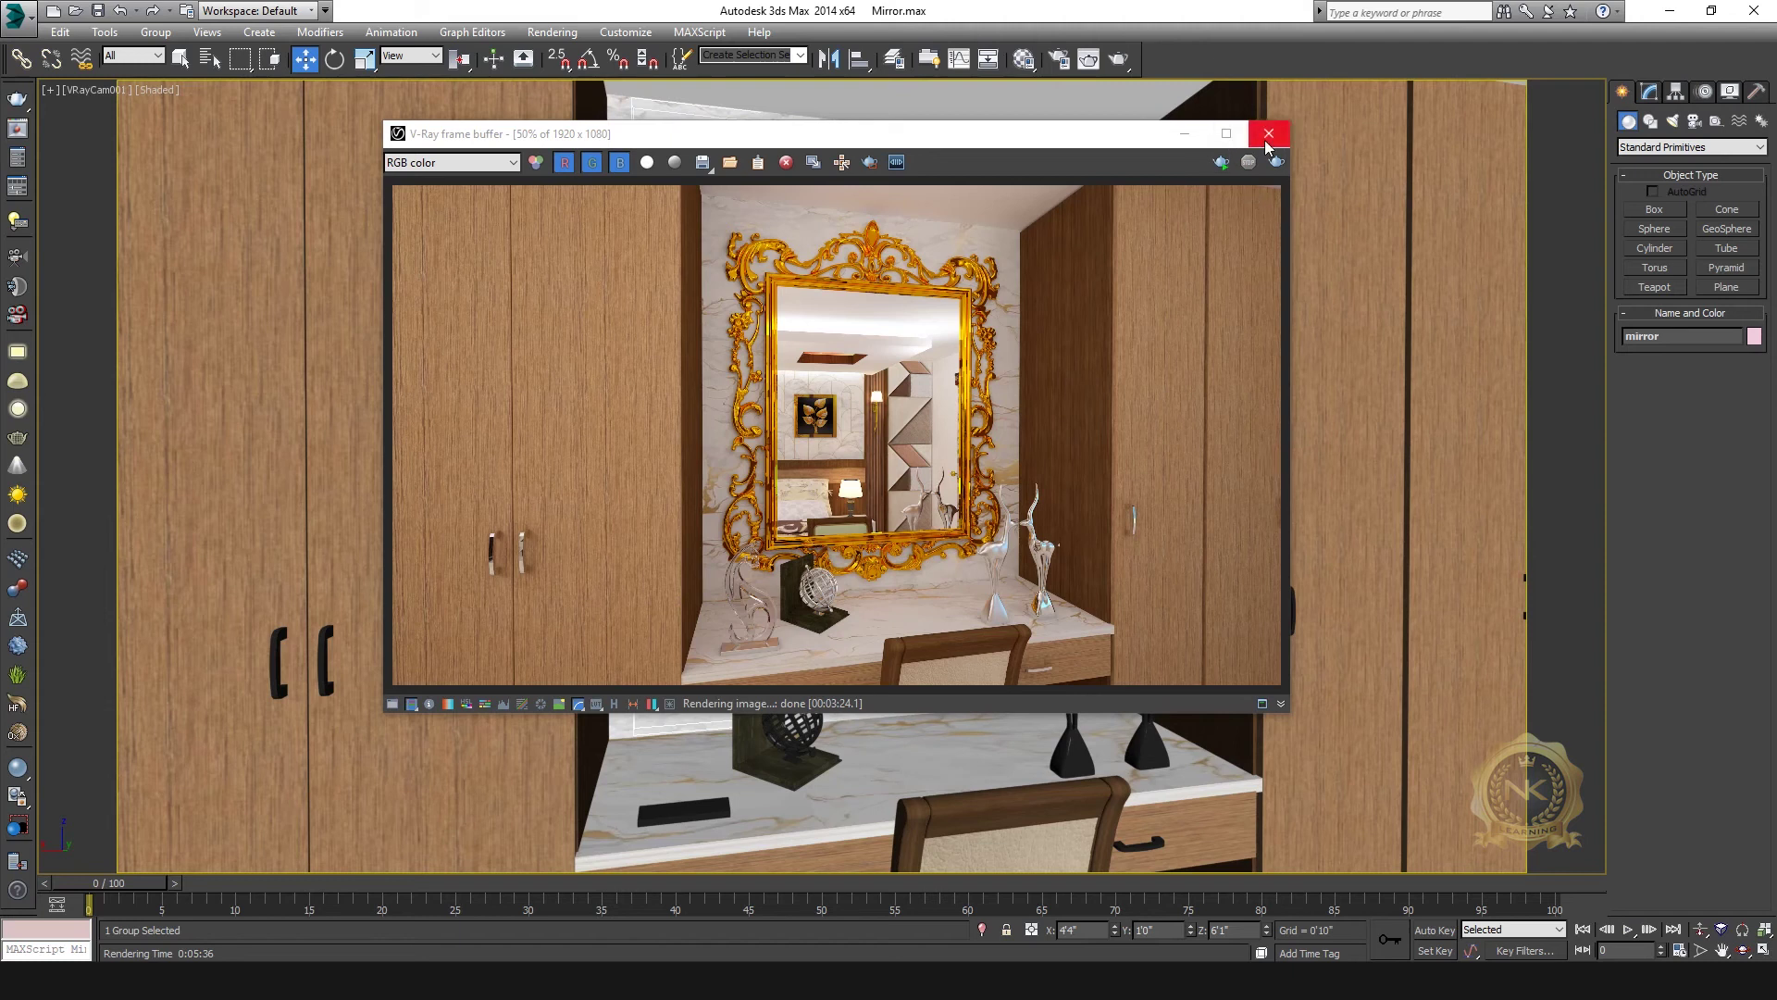
{"action": "left_click", "coordinate": [1231, 135]}
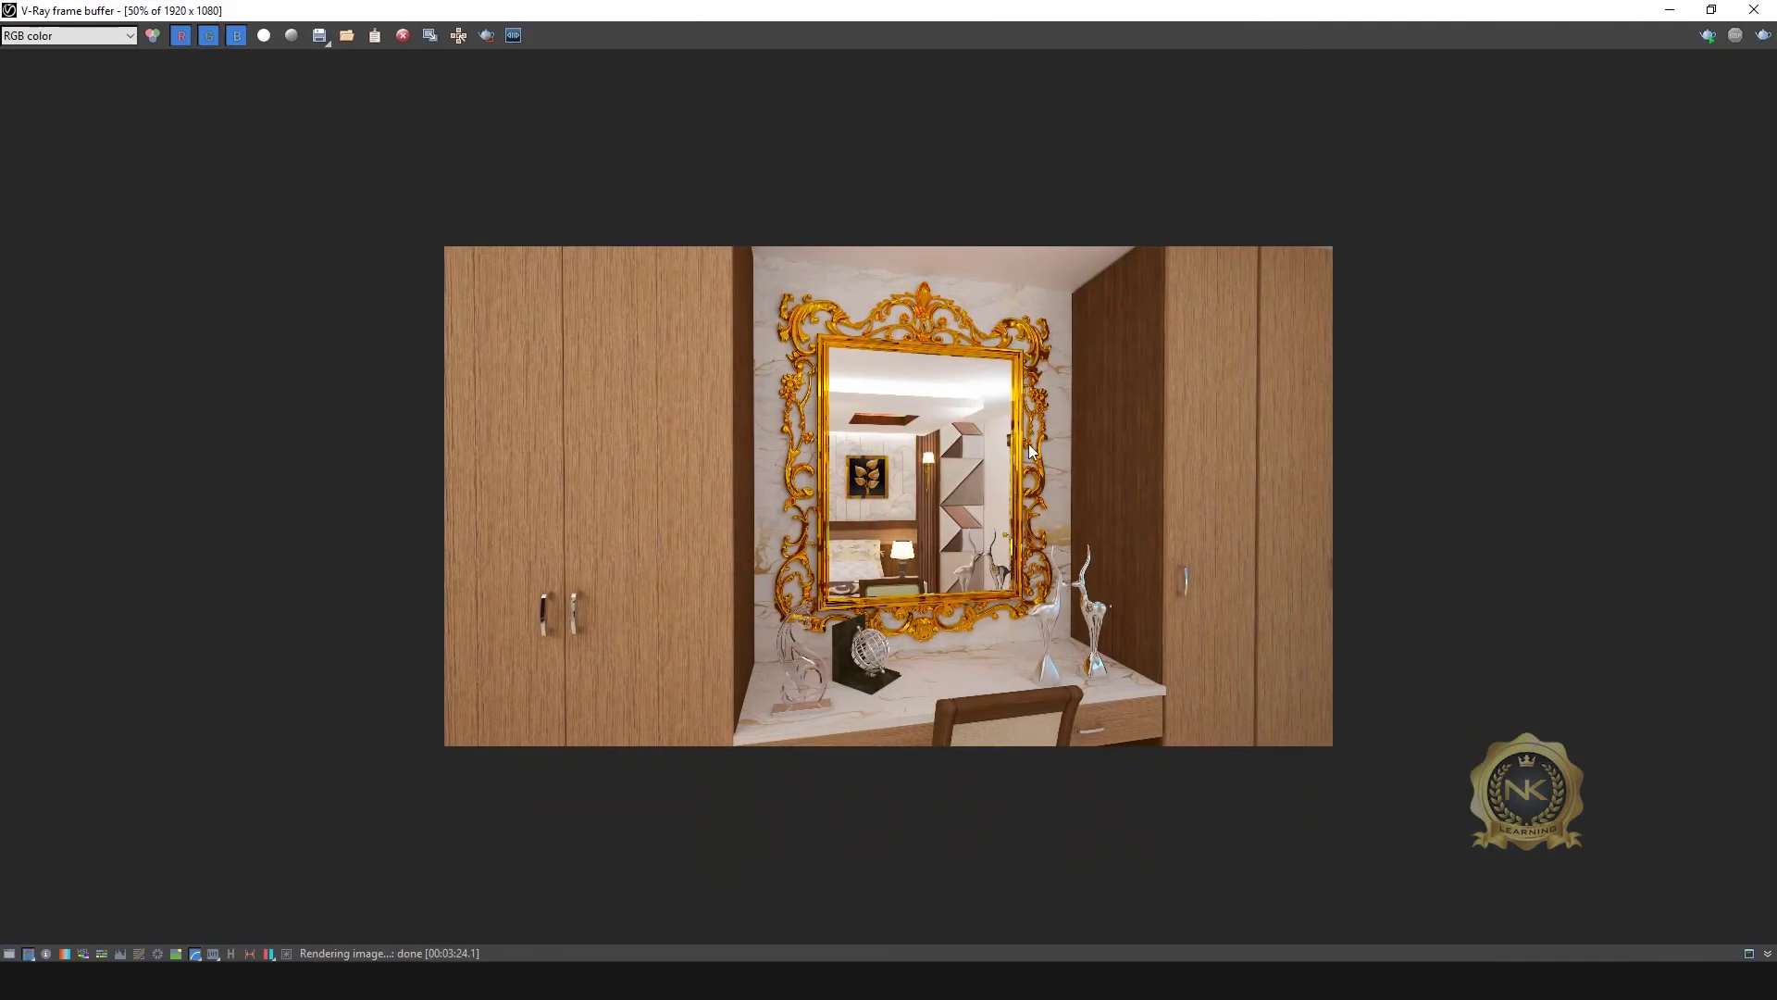
{"action": "double_click", "coordinate": [1040, 454]}
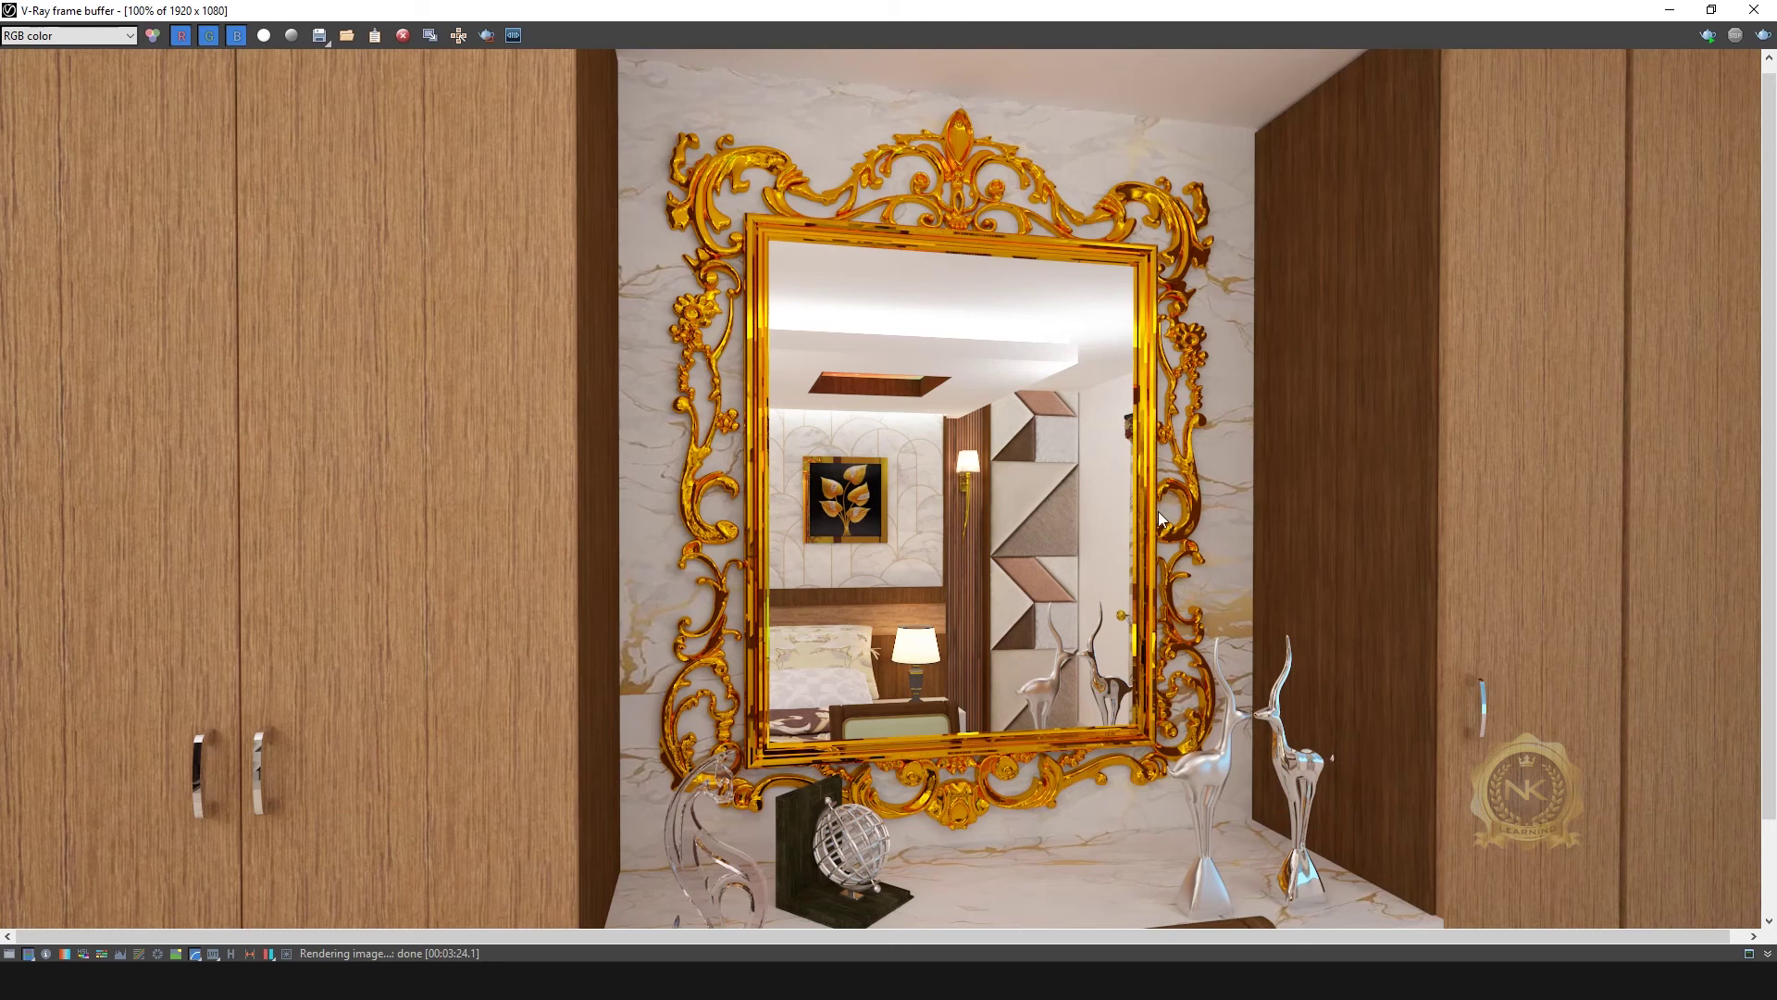
{"action": "scroll", "coordinate": [1051, 536], "scroll_direction": "up", "scroll_amount": 2}
{"action": "scroll", "coordinate": [1052, 537], "scroll_direction": "down", "scroll_amount": 2}
{"action": "left_click", "coordinate": [1711, 10]}
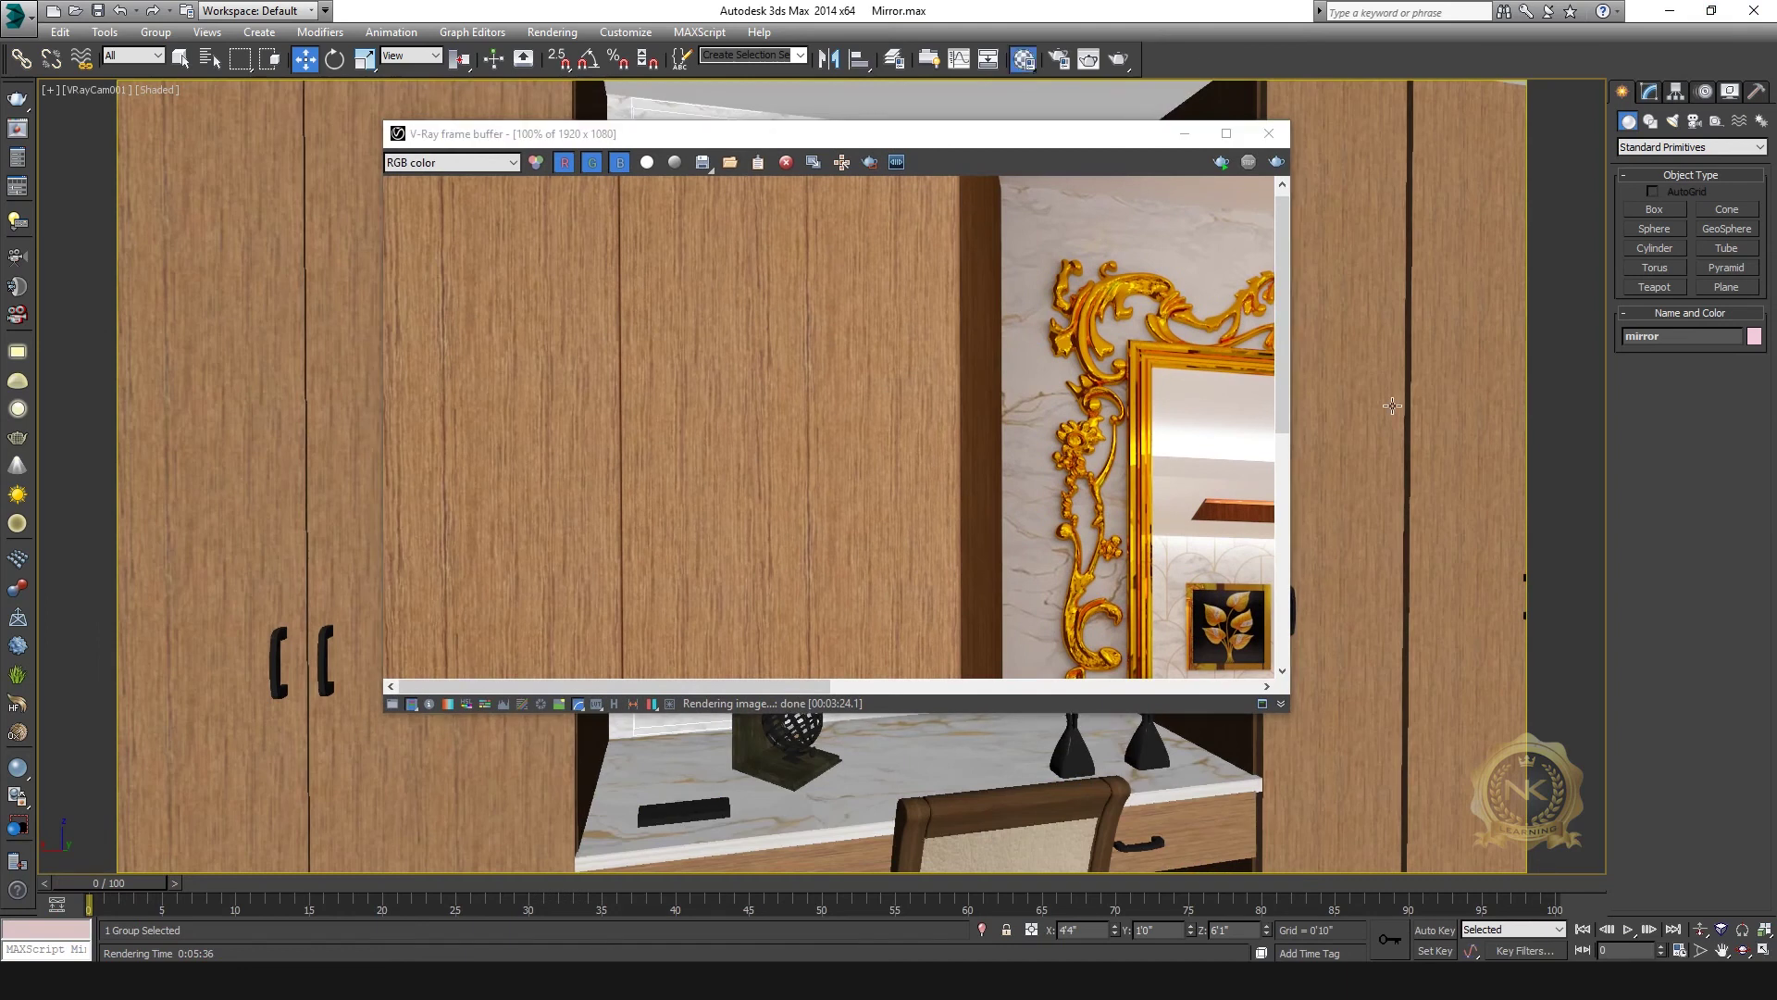
- Reopen the material editor and check the rendered mirror again, ending with the whole image at 50% zoom
{"action": "key", "text": "m"}
{"action": "double_click", "coordinate": [1236, 140]}
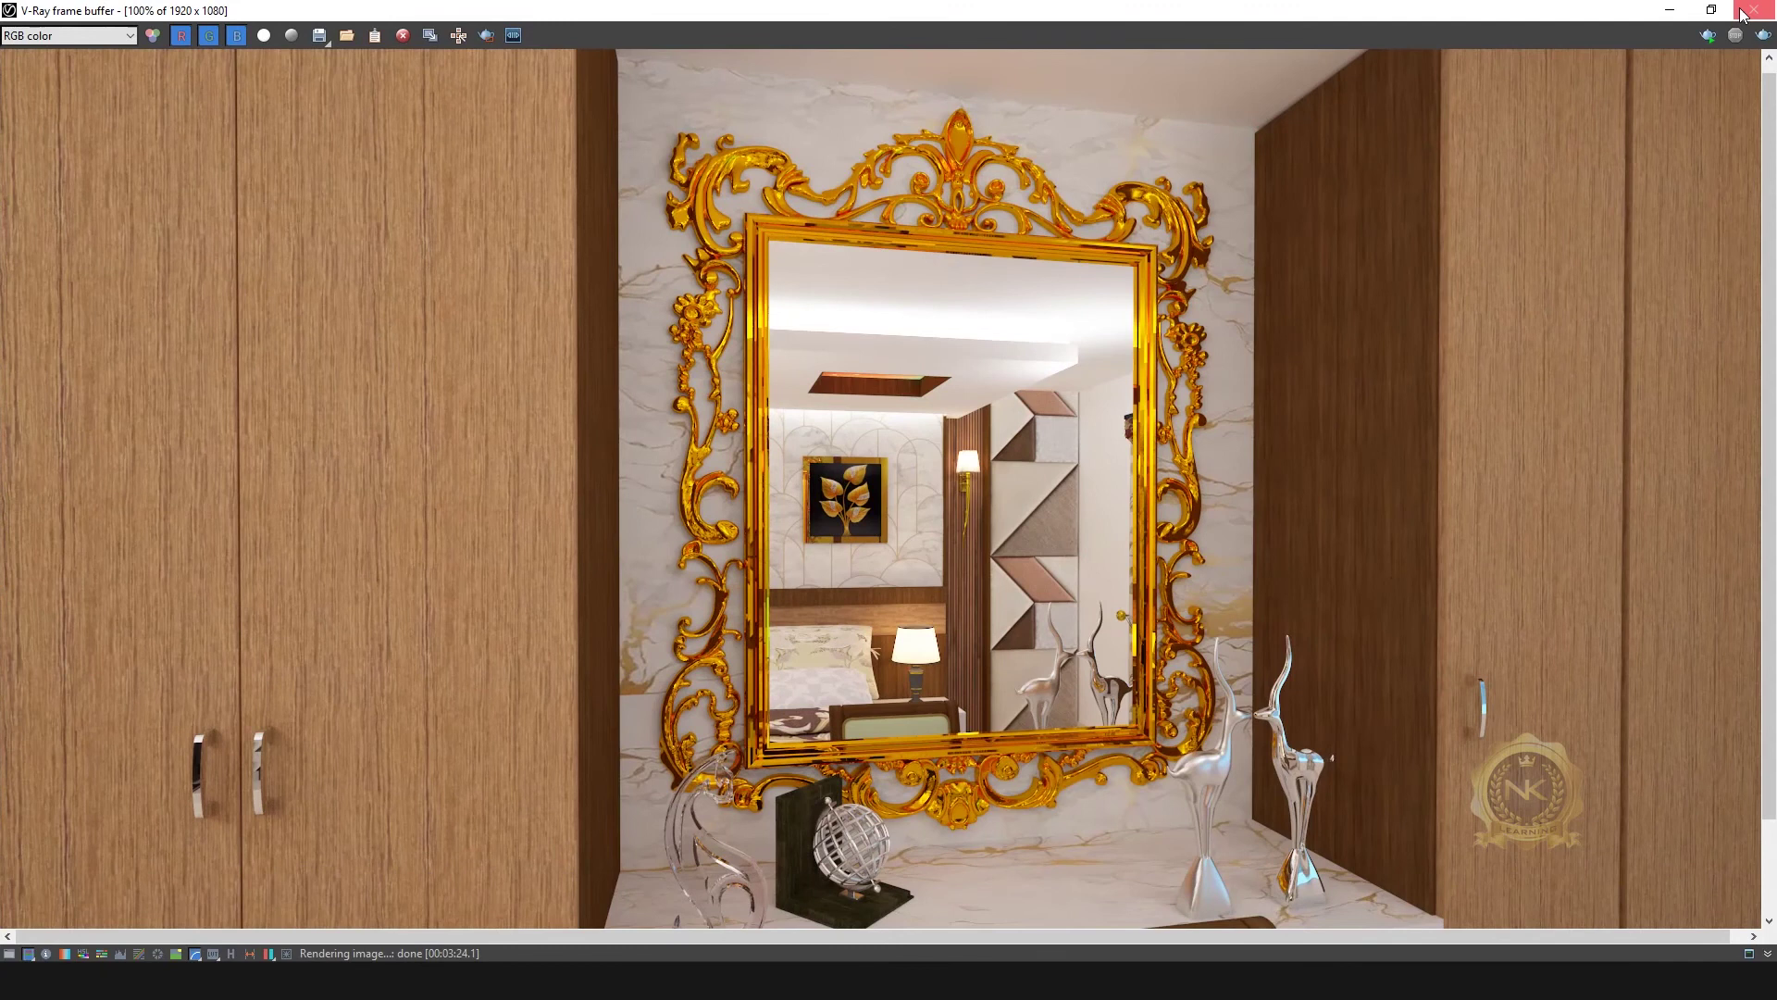
{"action": "left_click", "coordinate": [1711, 10]}
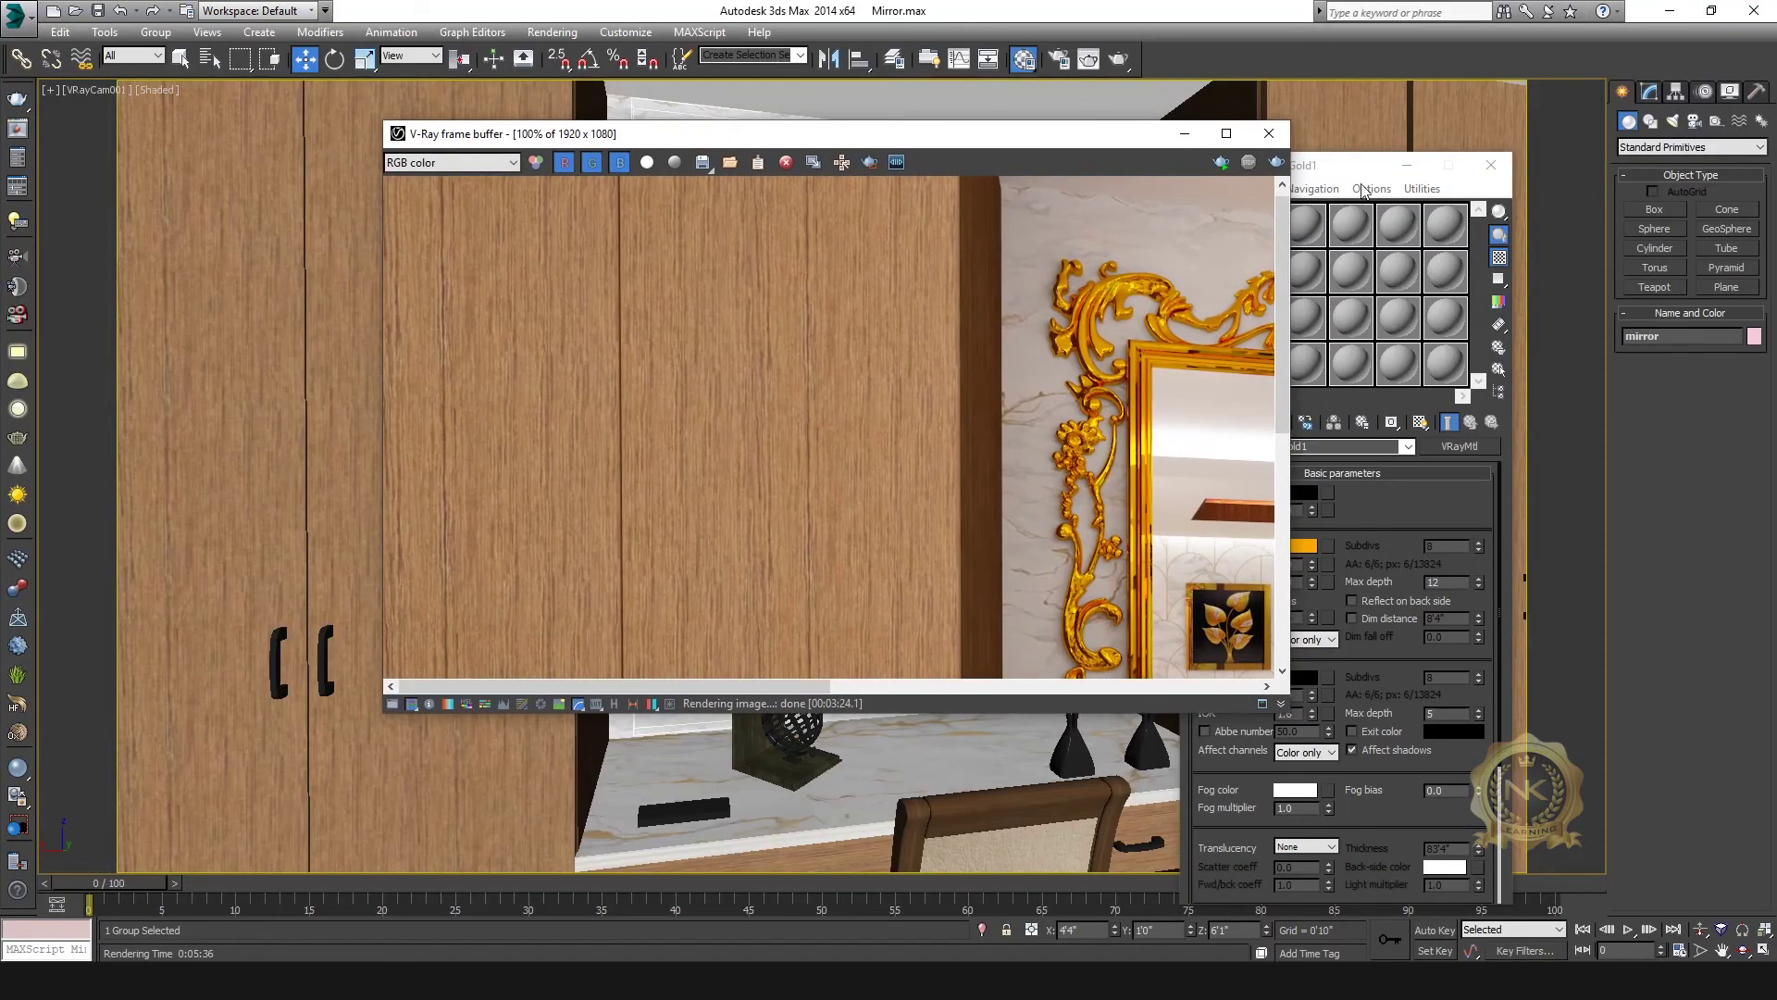
{"action": "left_click_drag", "start_coordinate": [785, 689], "coordinate": [1032, 653]}
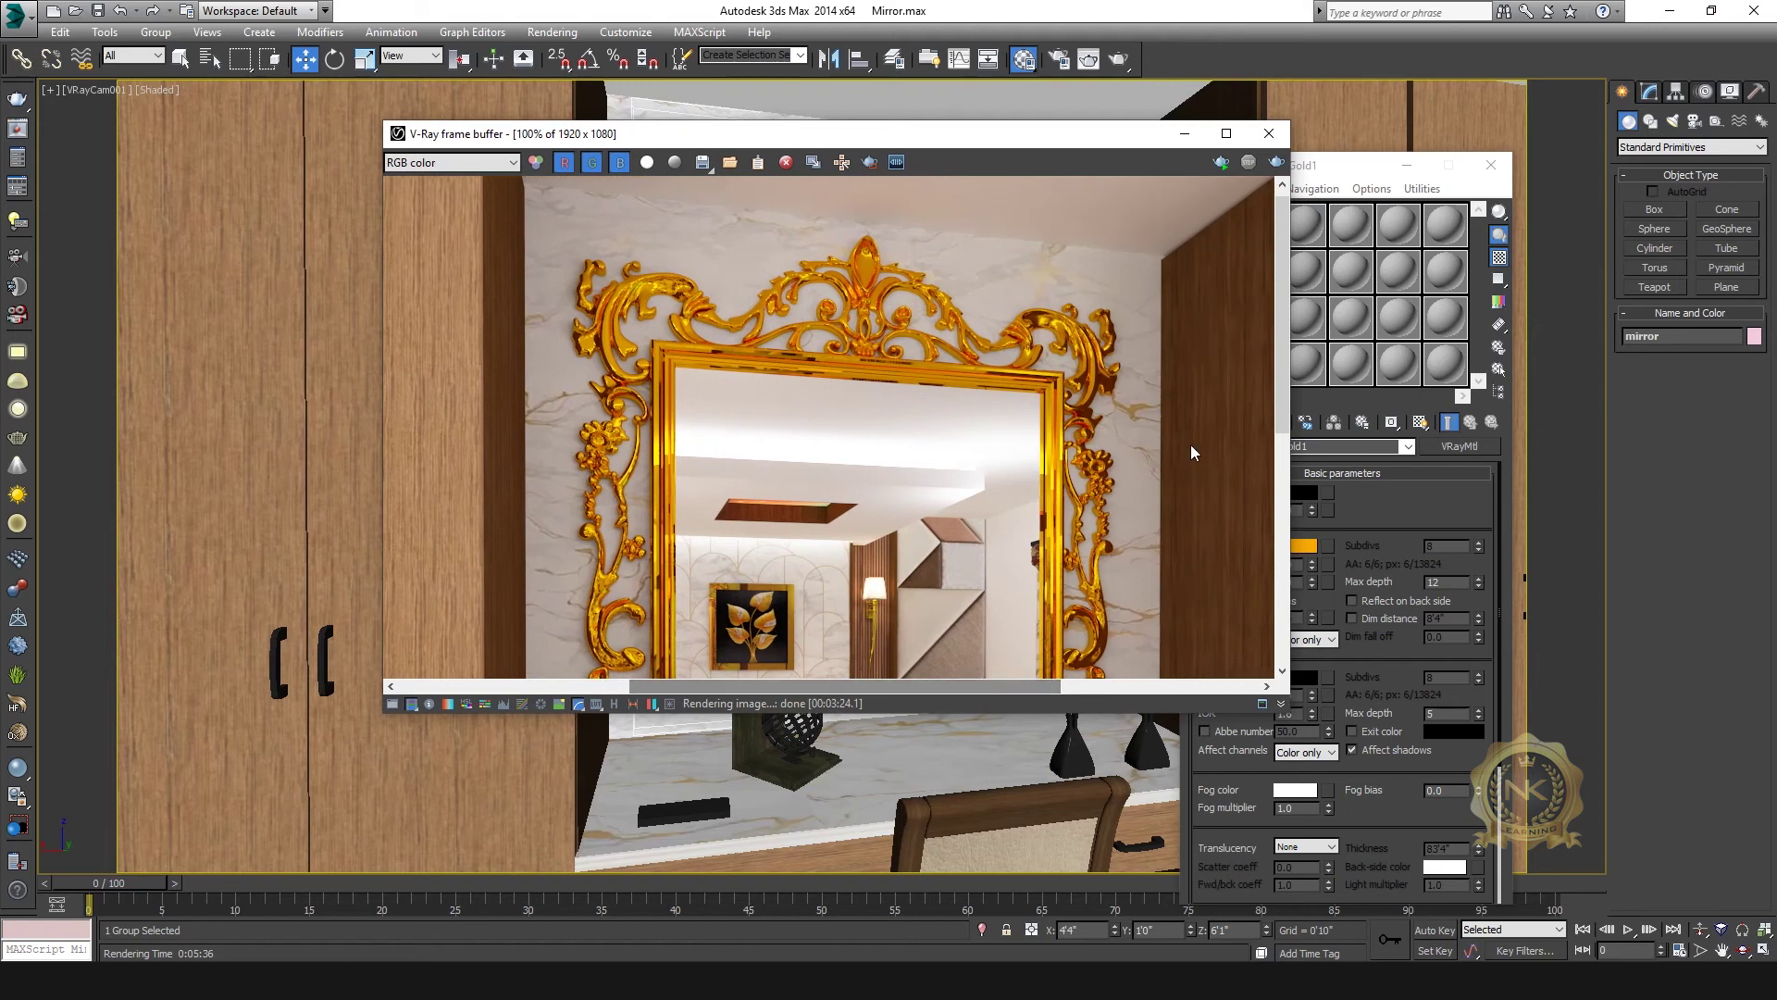
{"action": "left_click_drag", "start_coordinate": [1279, 357], "coordinate": [1286, 448]}
{"action": "scroll", "coordinate": [1101, 449], "scroll_direction": "down", "scroll_amount": 2}
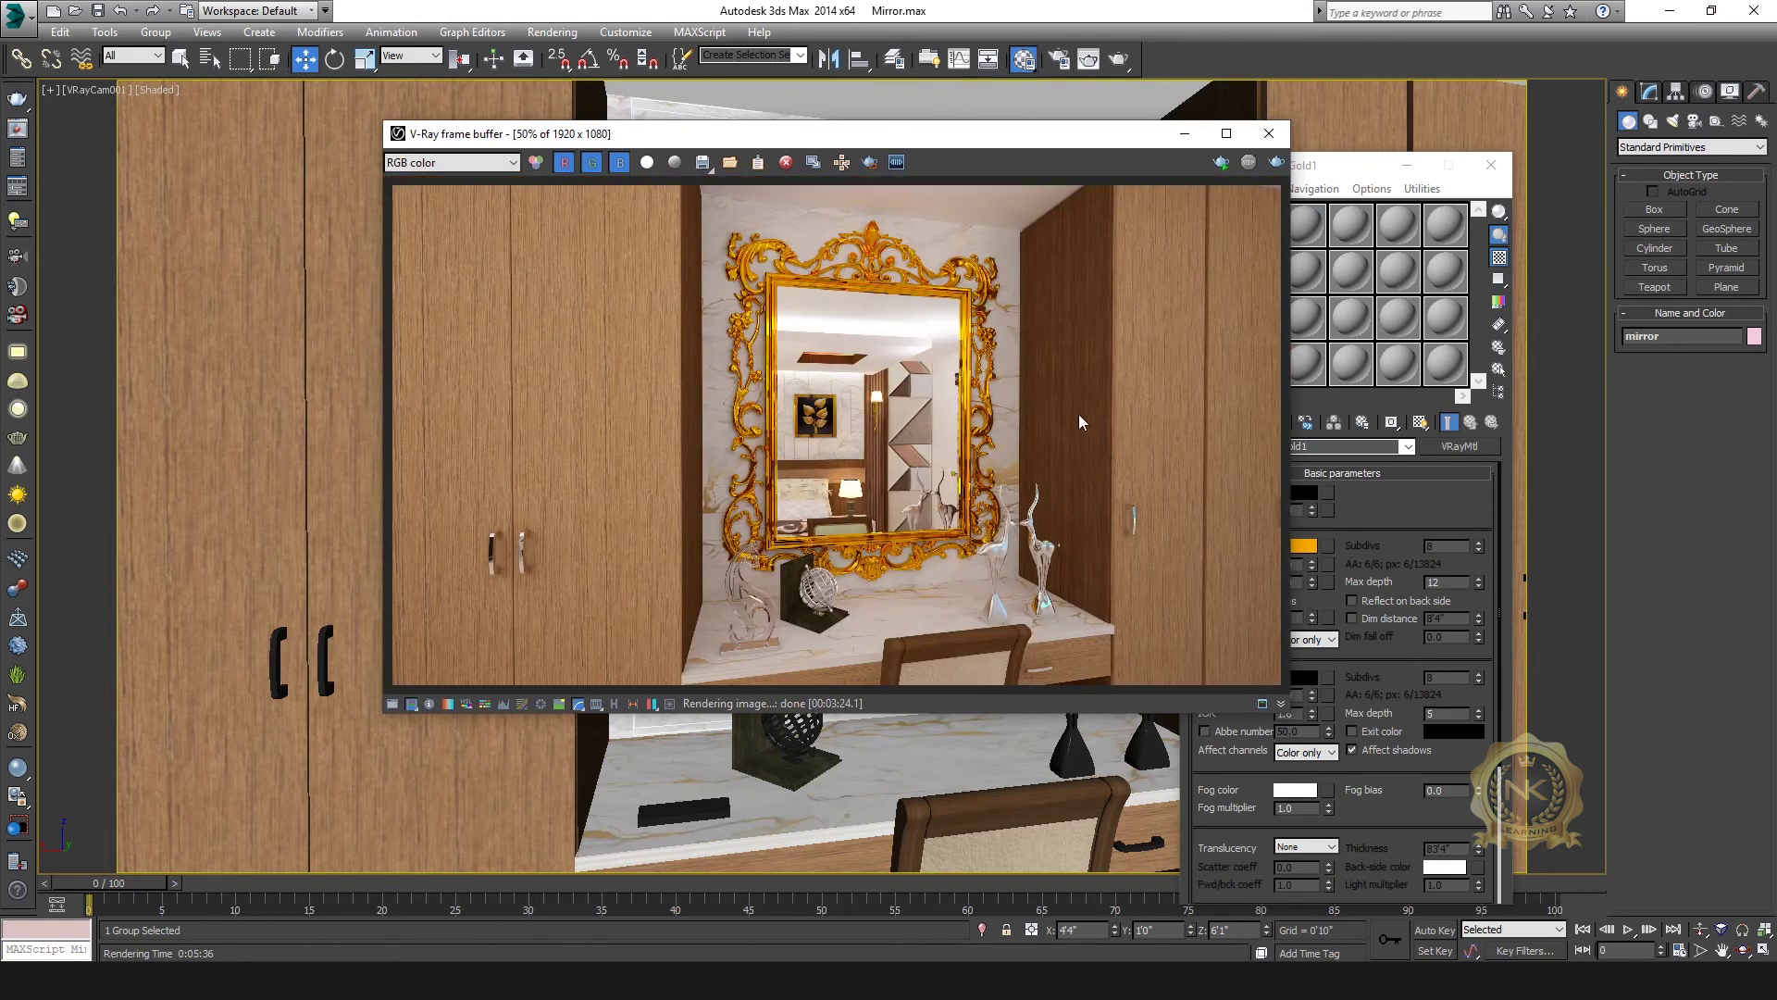
- Review the Mirror material's sample preview, diffuse colour and reflection settings beside the finished render
{"action": "left_click", "coordinate": [1351, 178]}
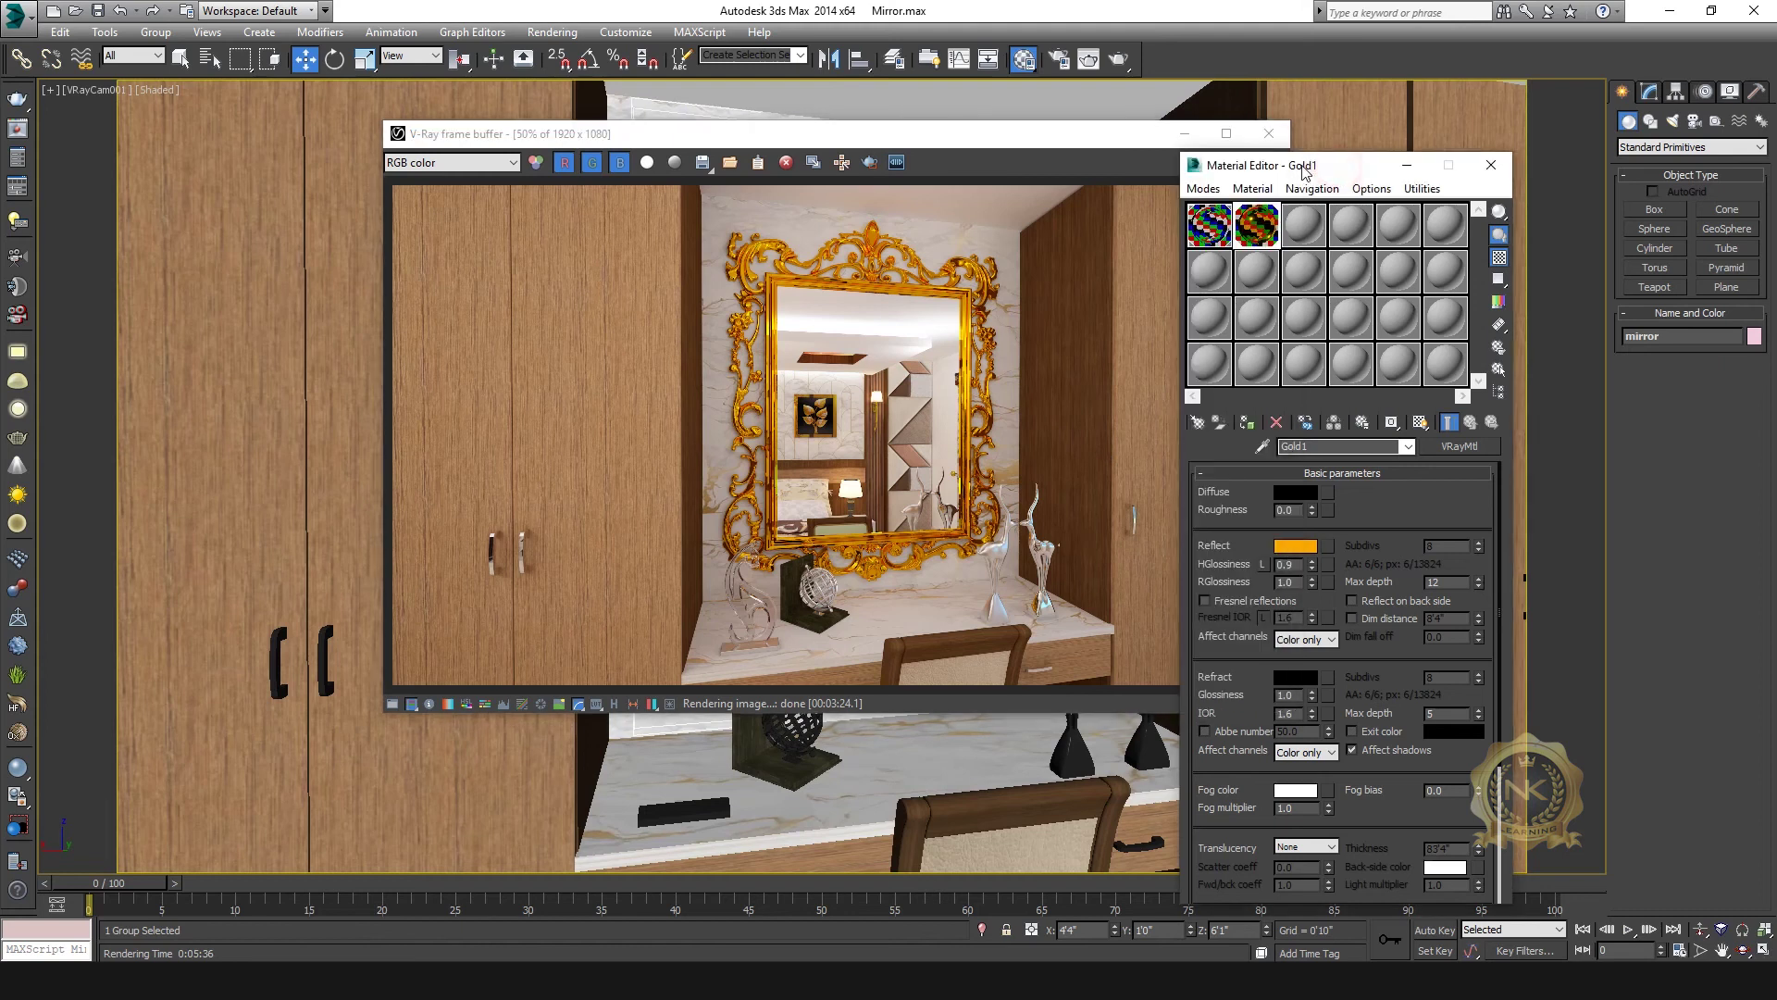
{"action": "left_click_drag", "start_coordinate": [1337, 160], "coordinate": [1406, 155]}
{"action": "left_click", "coordinate": [1296, 235]}
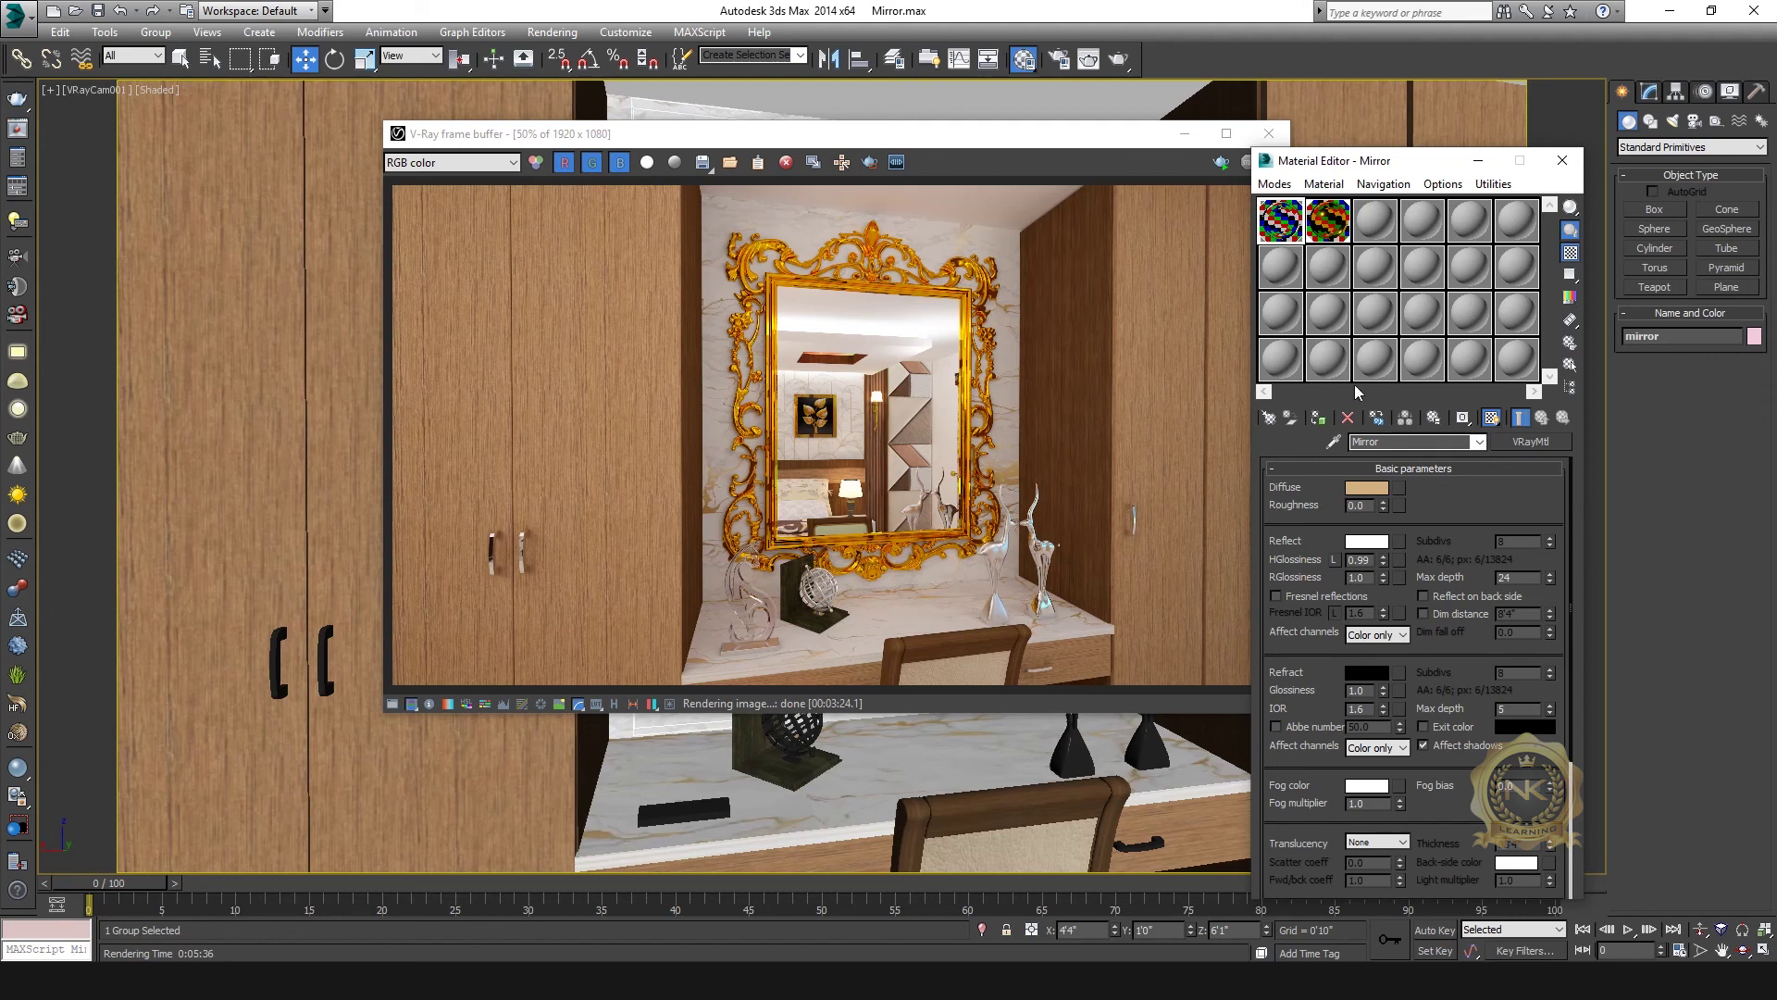
{"action": "double_click", "coordinate": [1280, 223]}
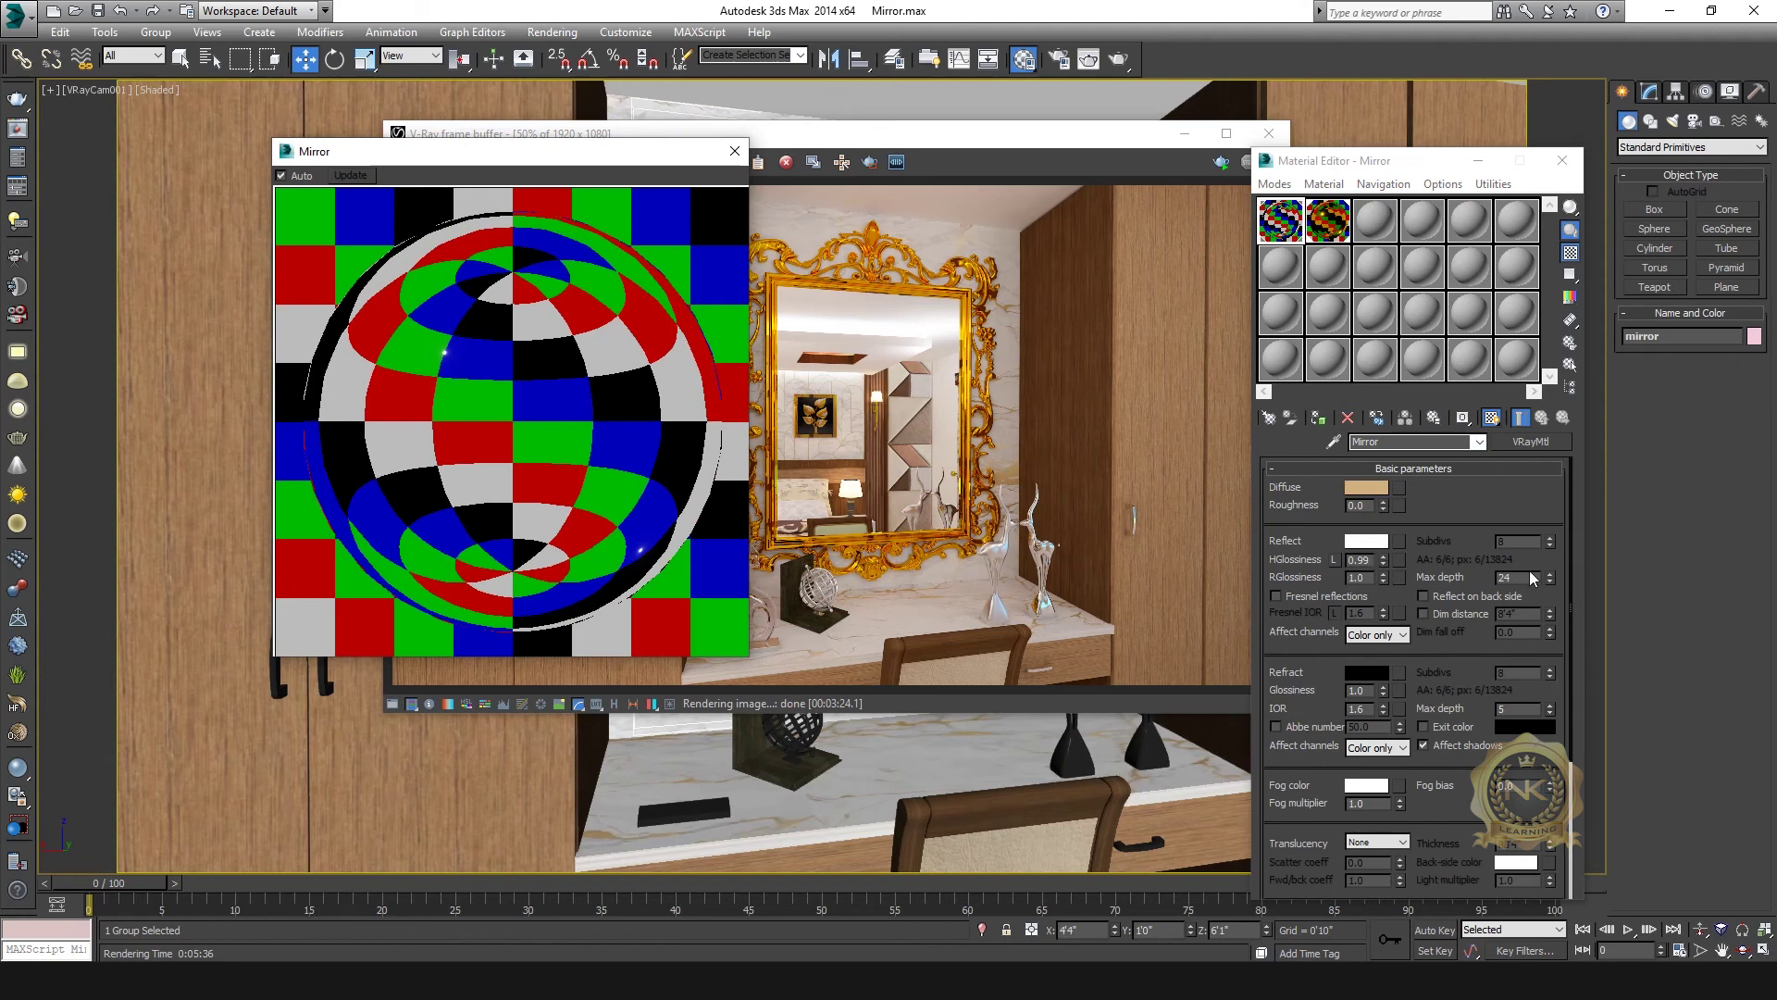
{"action": "left_click", "coordinate": [1360, 489]}
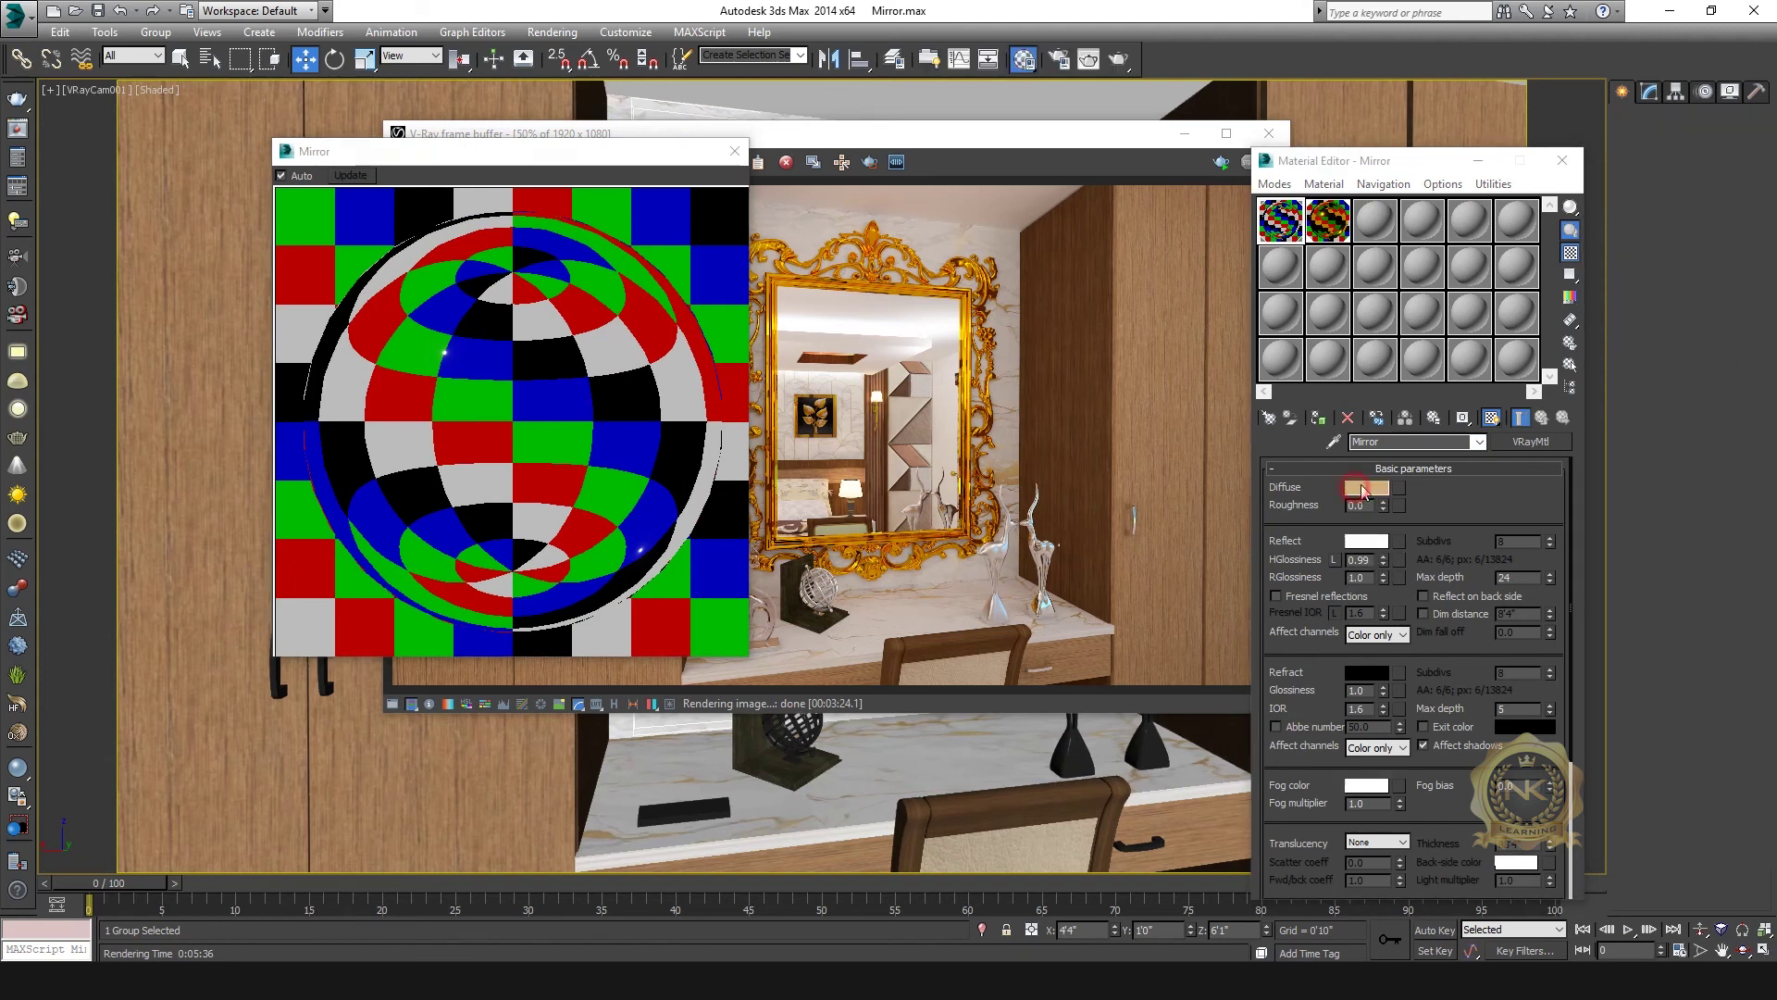
{"action": "left_click", "coordinate": [680, 272]}
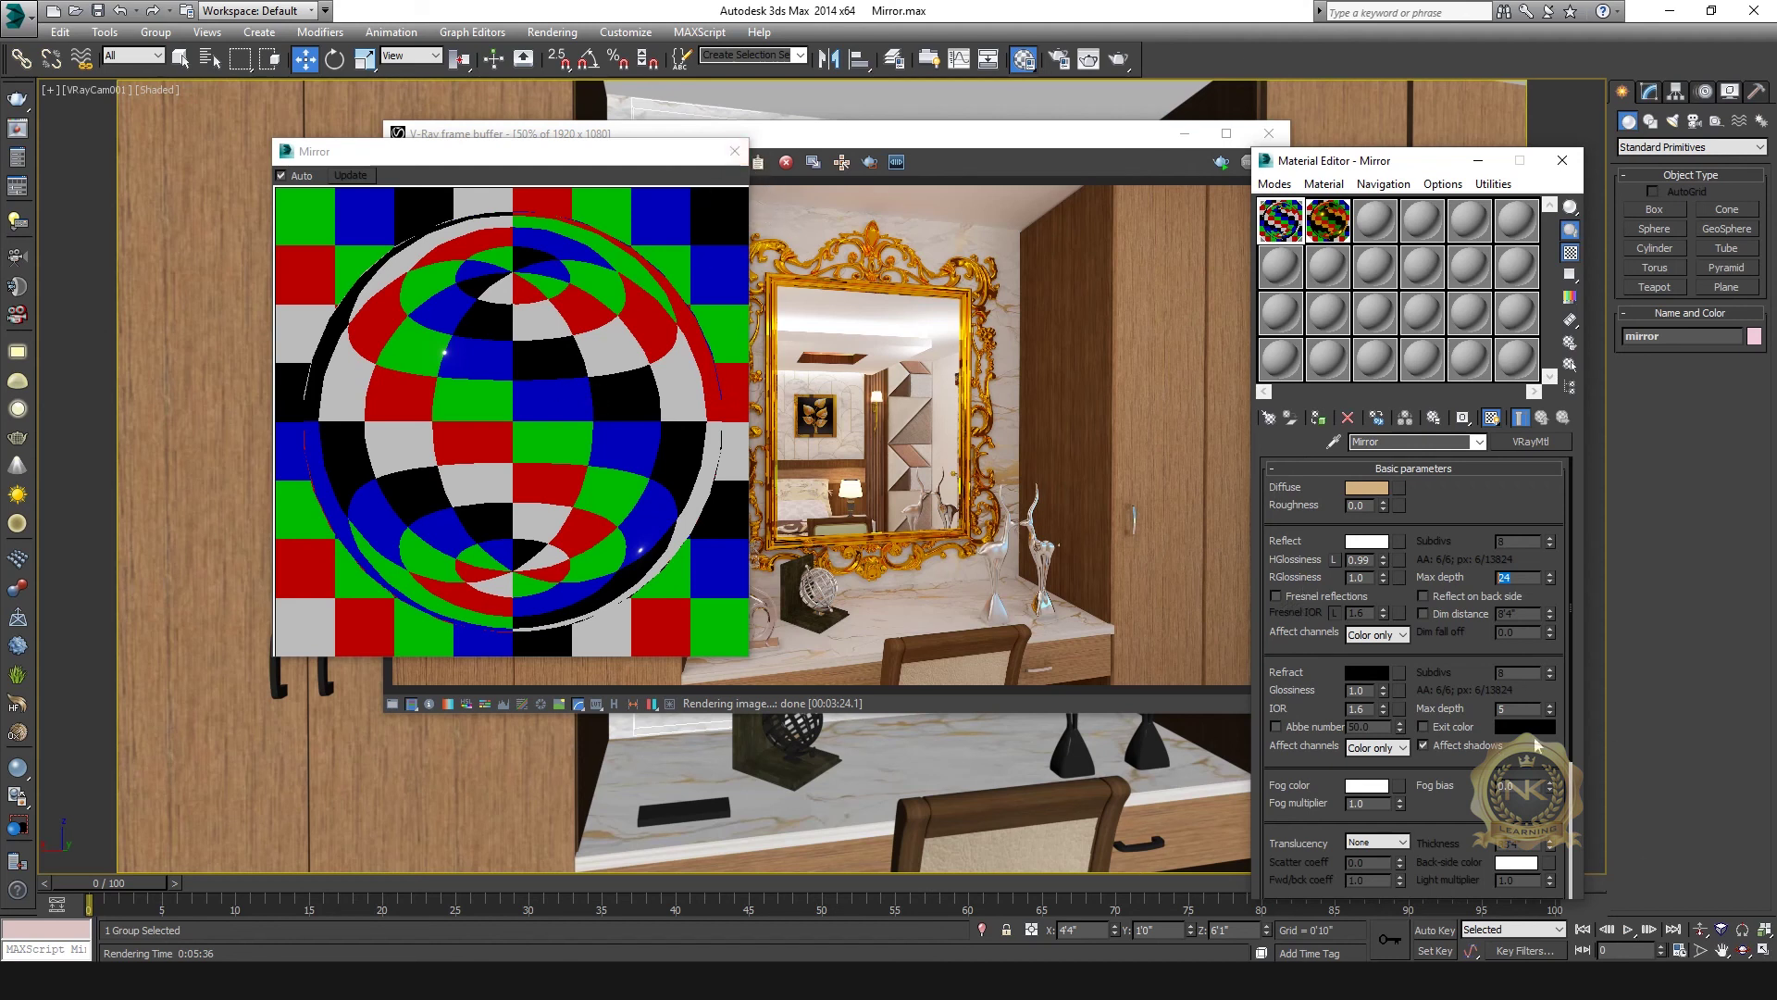
{"action": "left_click", "coordinate": [735, 151]}
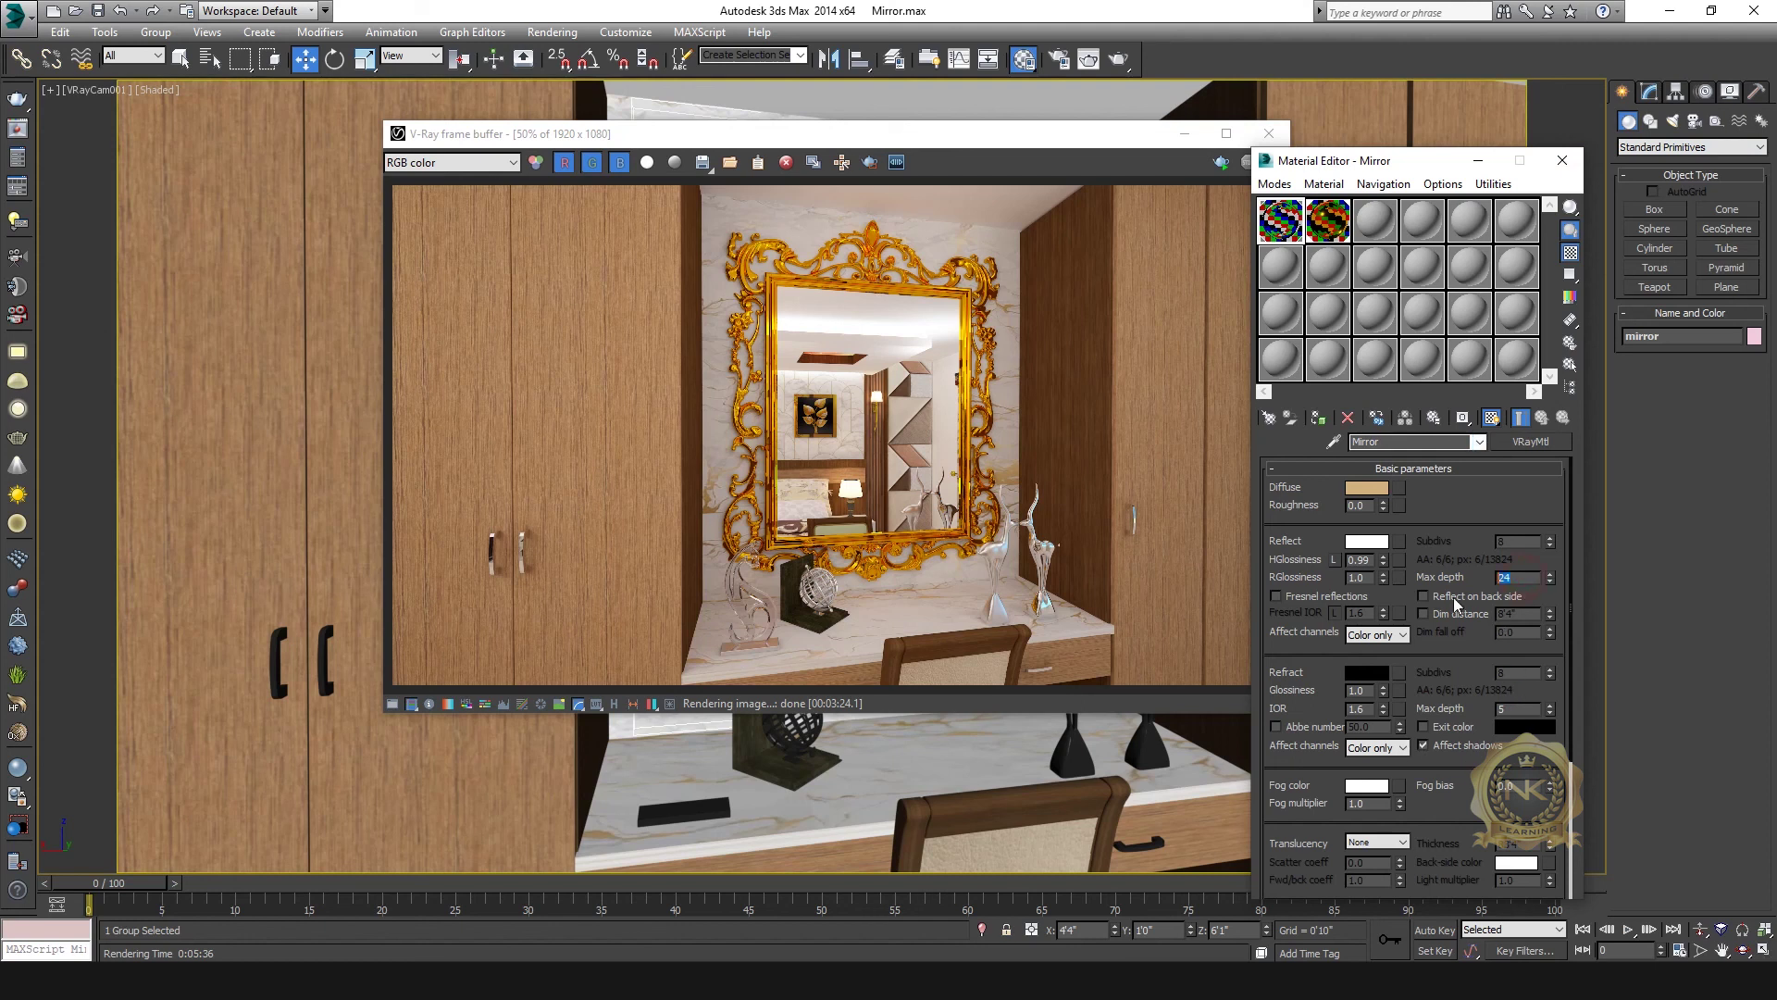
- Close the material editor and examine the final render in the maximized frame buffer at 100% zoom
{"action": "left_click", "coordinate": [1563, 161]}
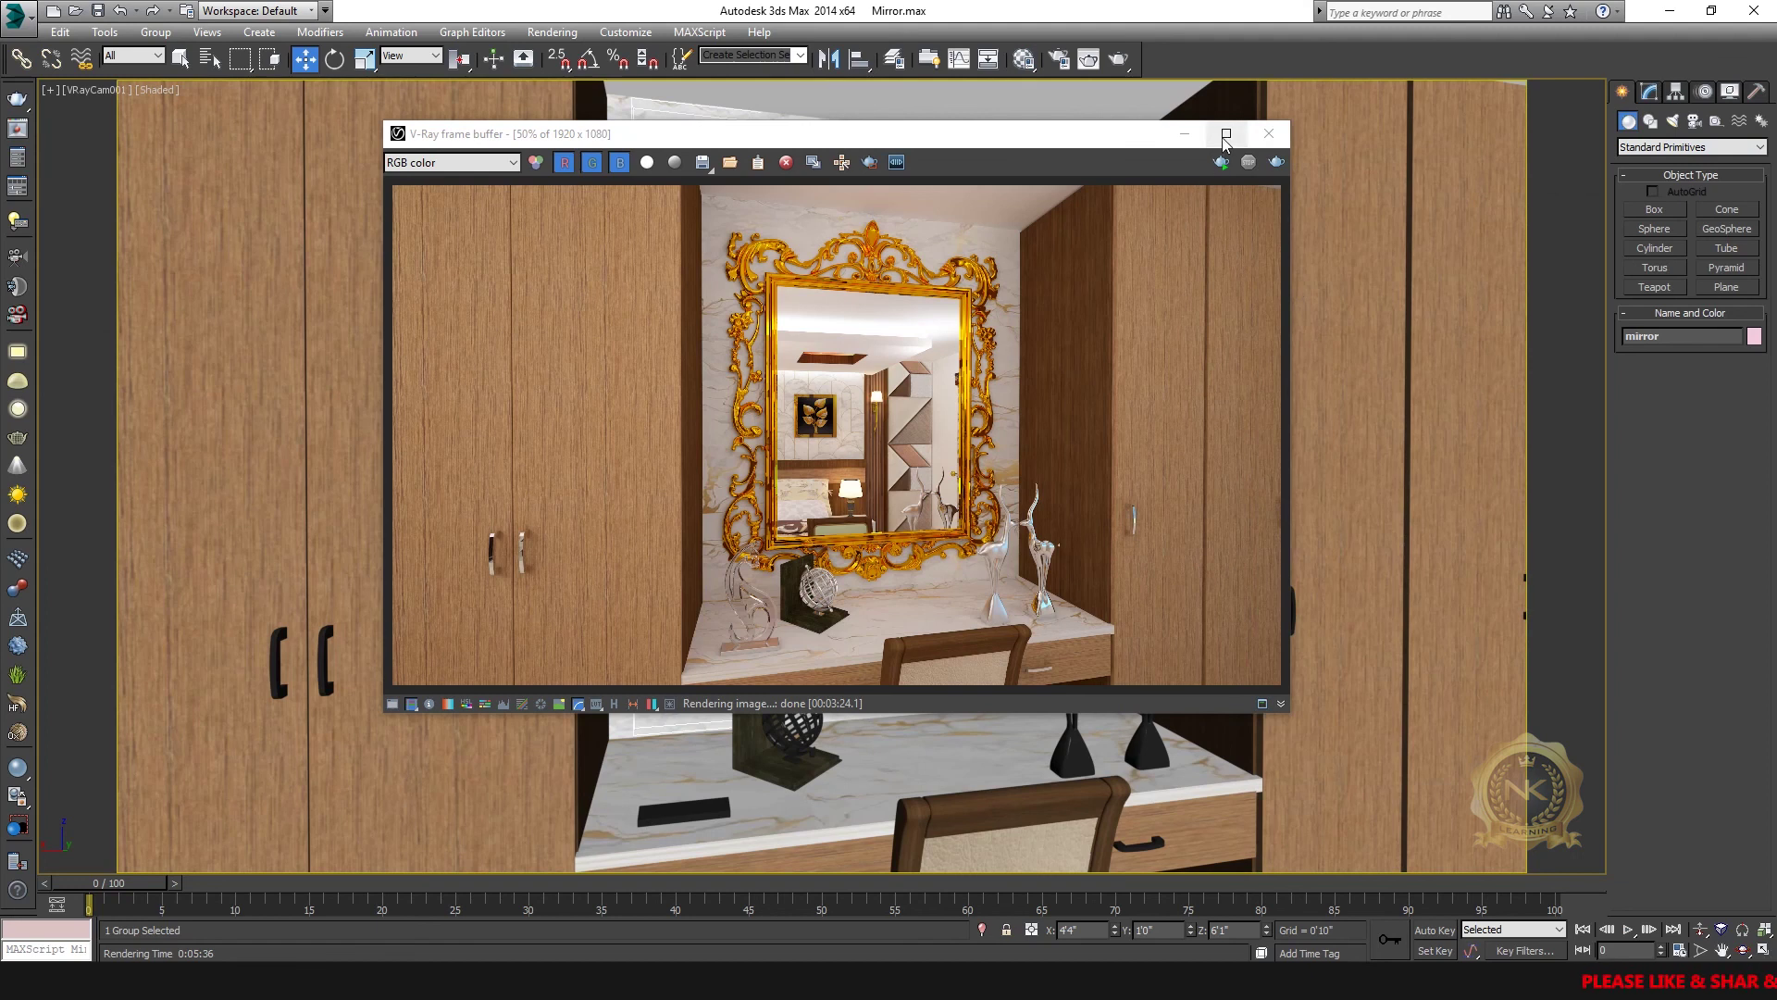
{"action": "left_click", "coordinate": [1226, 134]}
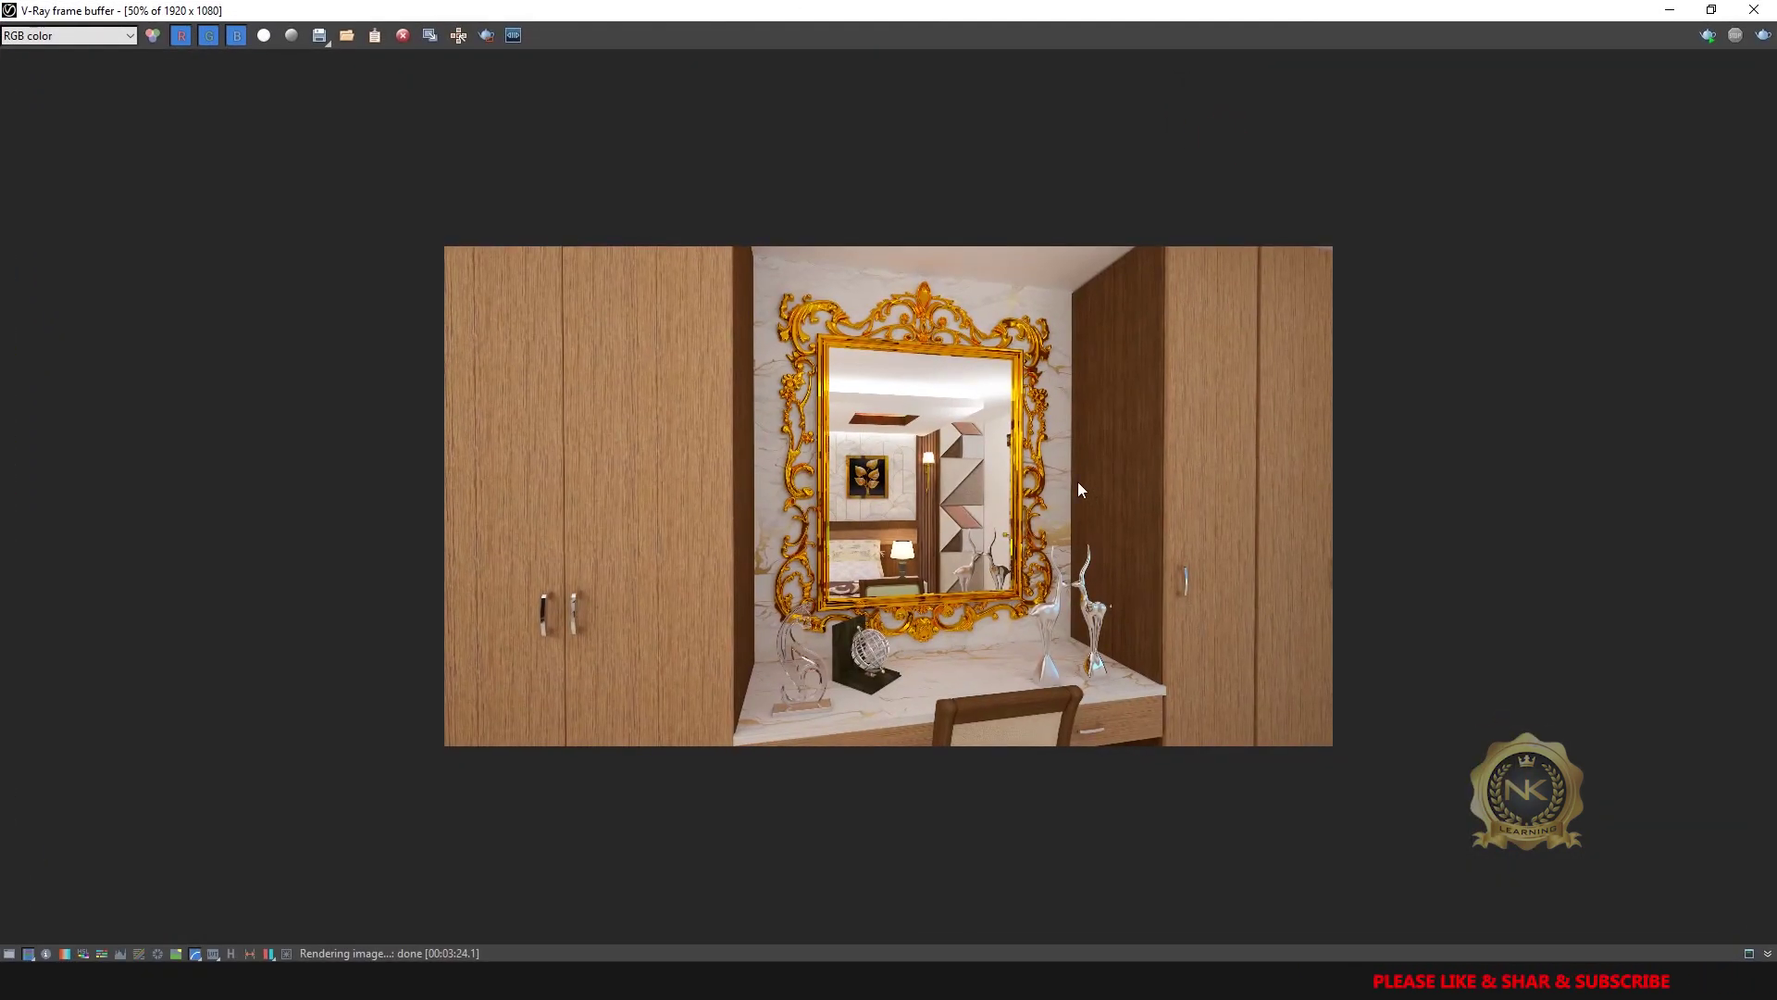
{"action": "scroll", "coordinate": [1075, 480], "scroll_direction": "up", "scroll_amount": 1}
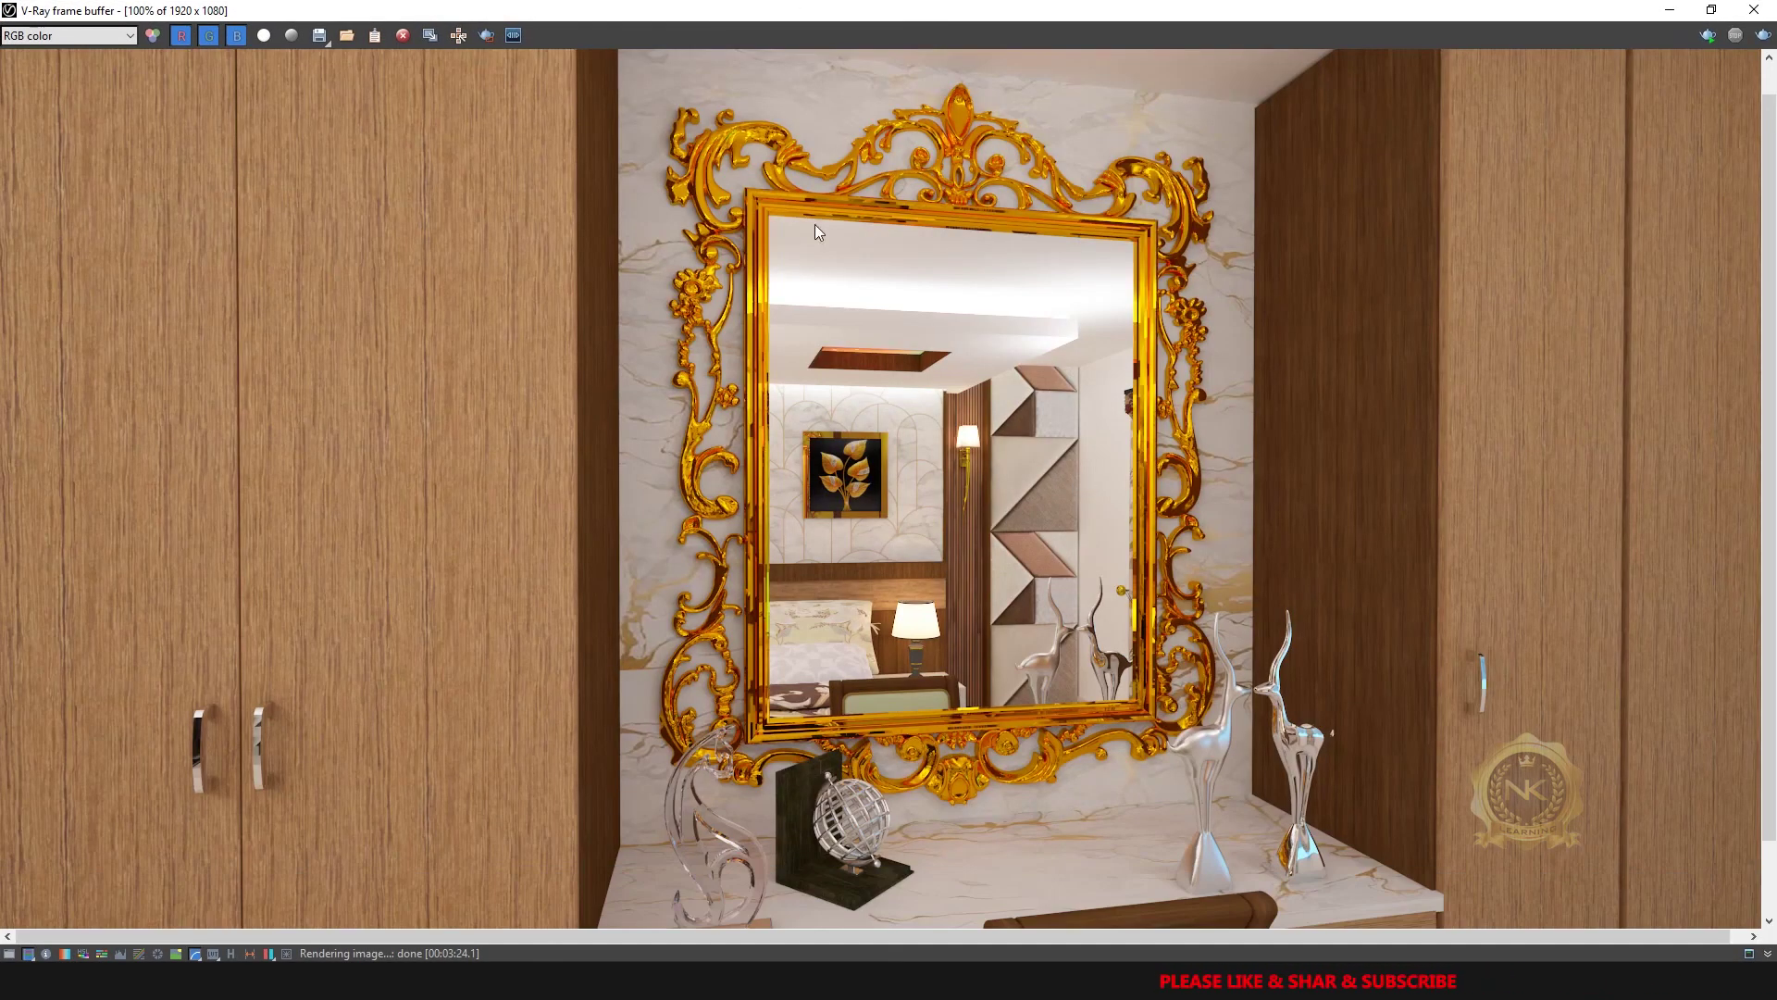